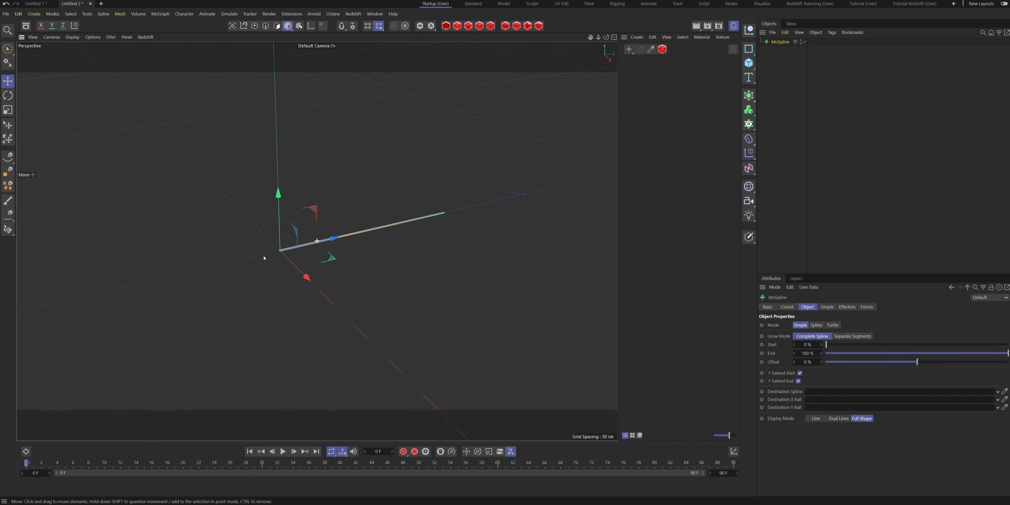
- Give the MoSpline a pitch angle (Angle P) of 42° and a Bend of about 69°
middle_click_drag(275, 252, 324, 264, "alt")
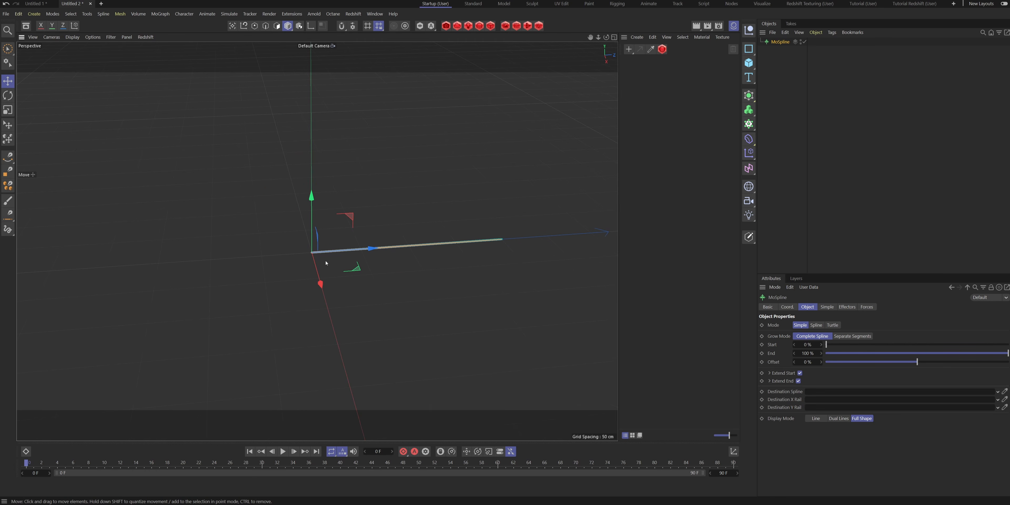
left_click(828, 307)
mouse_move(823, 360)
left_mouse_down()
mouse_move(840, 362)
mouse_move(820, 360)
left_mouse_up()
left_click_drag(920, 391, 934, 391)
middle_click_drag(339, 198, 371, 305, "alt")
left_click_drag(371, 305, 379, 253, "alt")
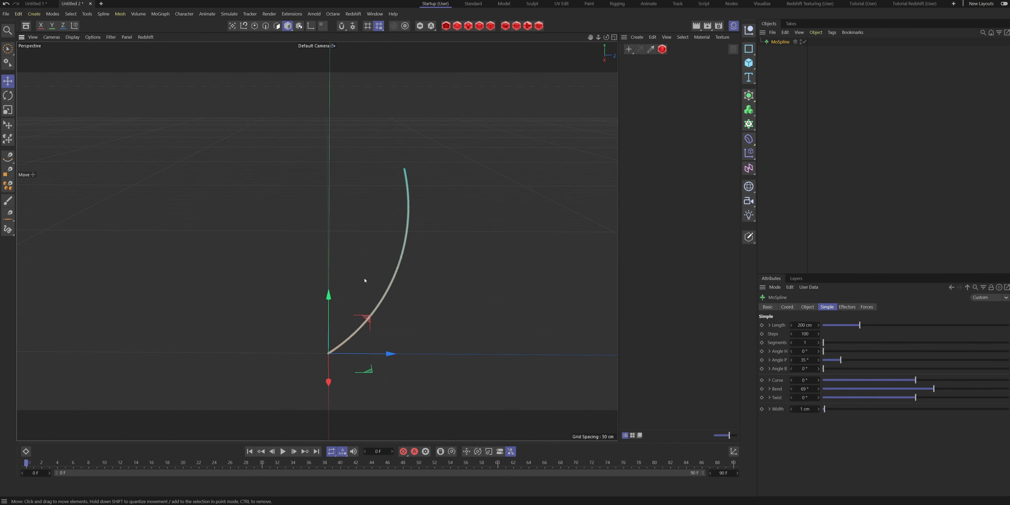
left_click_drag(841, 360, 844, 362)
left_click_drag(933, 391, 933, 391)
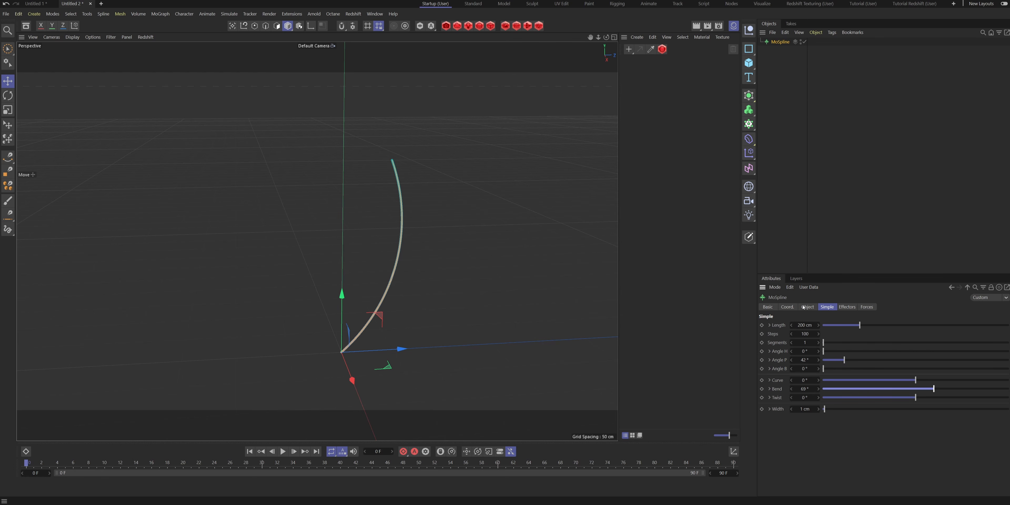
- Set the MoSpline's length to 100 cm and its steps to 64
left_click_drag(364, 292, 316, 238, "alt")
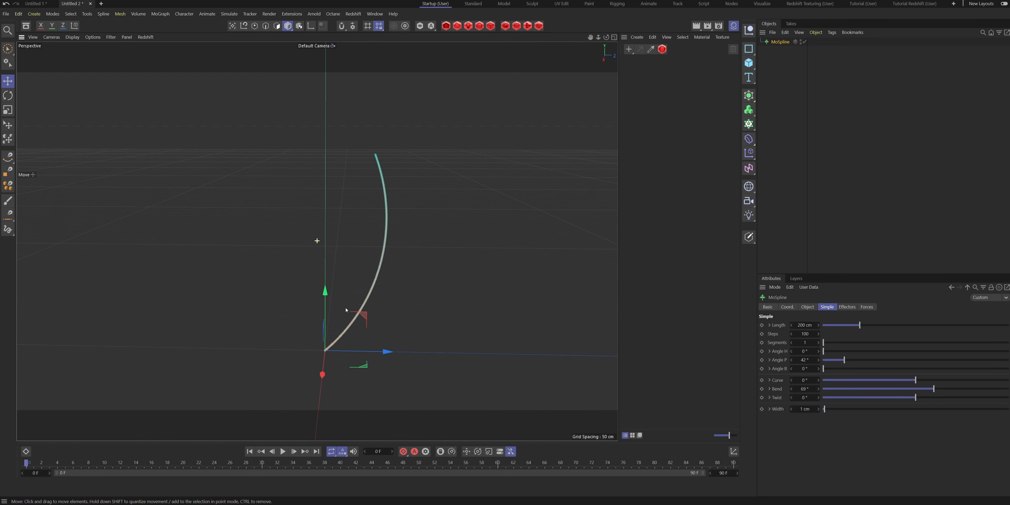
left_click(812, 307)
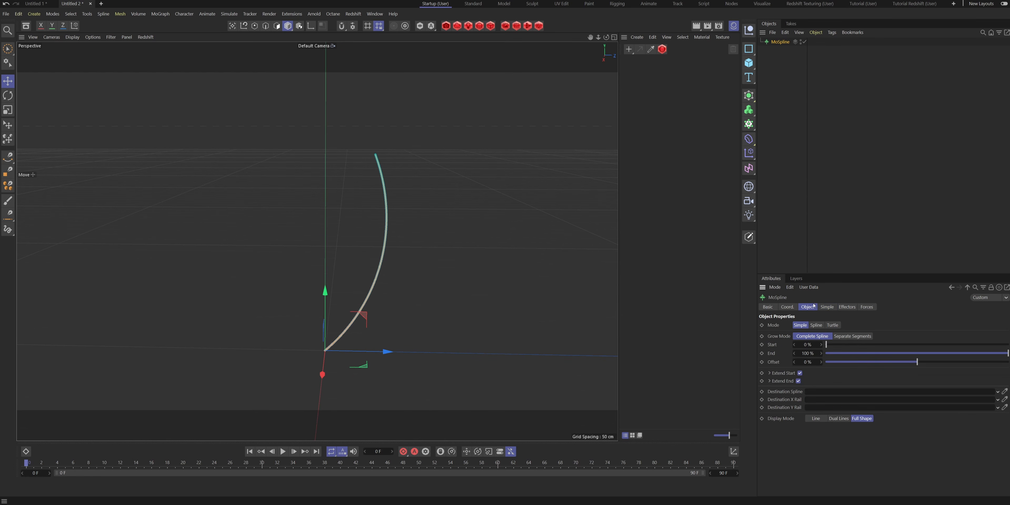
left_click(828, 308)
left_click(807, 325)
type("100")
key("Return")
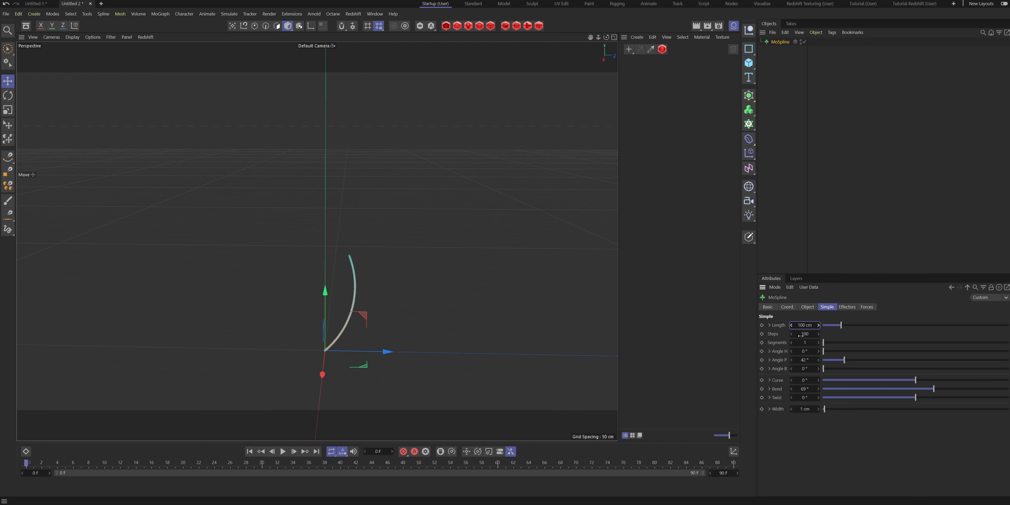
left_click(806, 334)
type("64")
- Raise the MoSpline's End value above 100% to extend the spline beyond its full length
left_click(805, 306)
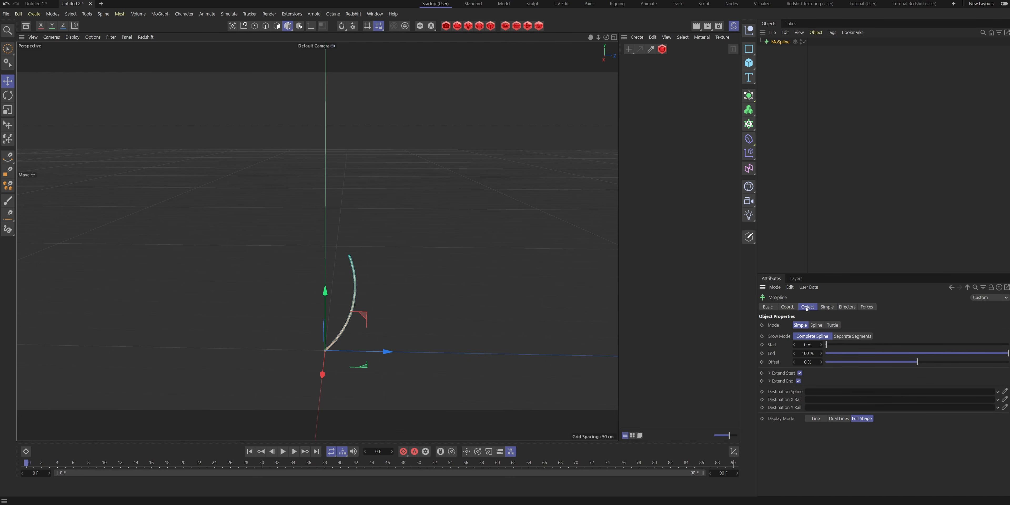
left_click(809, 353)
type("101.5")
key("Return")
left_click_drag(820, 353, 820, 338)
left_click_drag(316, 239, 376, 234, "alt")
- Set the MoSpline's Bend to 60° for an S-shaped vase profile
left_click(827, 307)
left_click_drag(915, 388, 932, 389)
left_click_drag(316, 239, 273, 235, "alt")
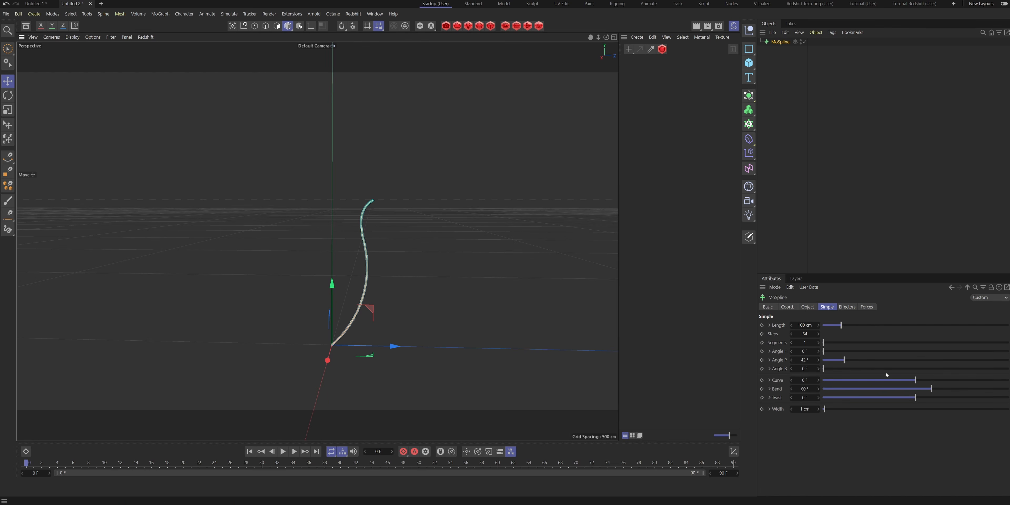
left_click_drag(931, 388, 930, 391)
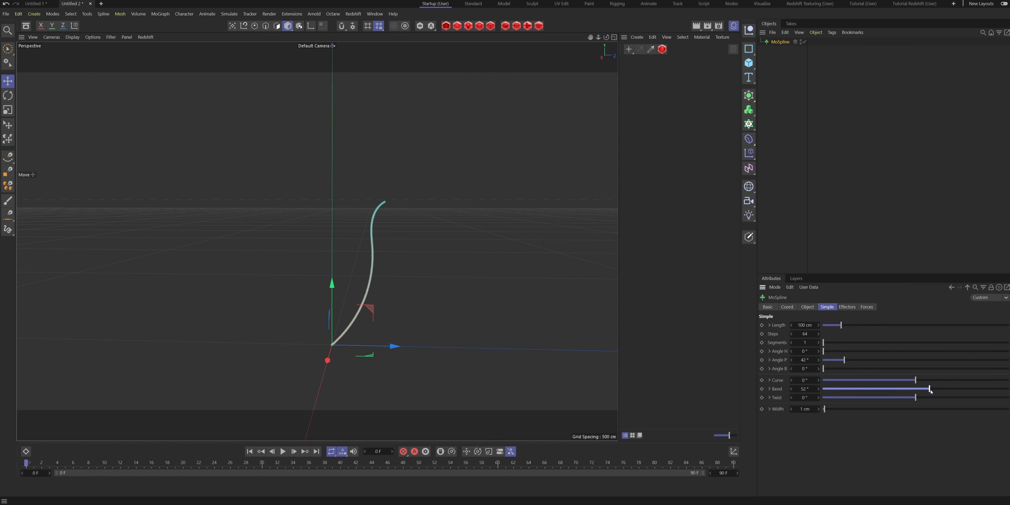
left_click_drag(282, 259, 278, 263, "alt")
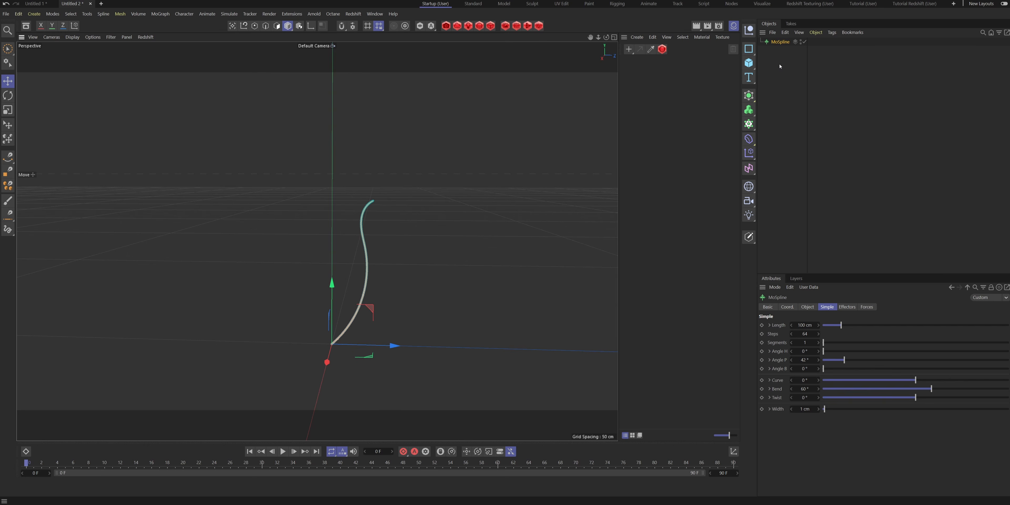
- Group the MoSpline under a null named Inside
key("alt+g")
left_click(760, 41)
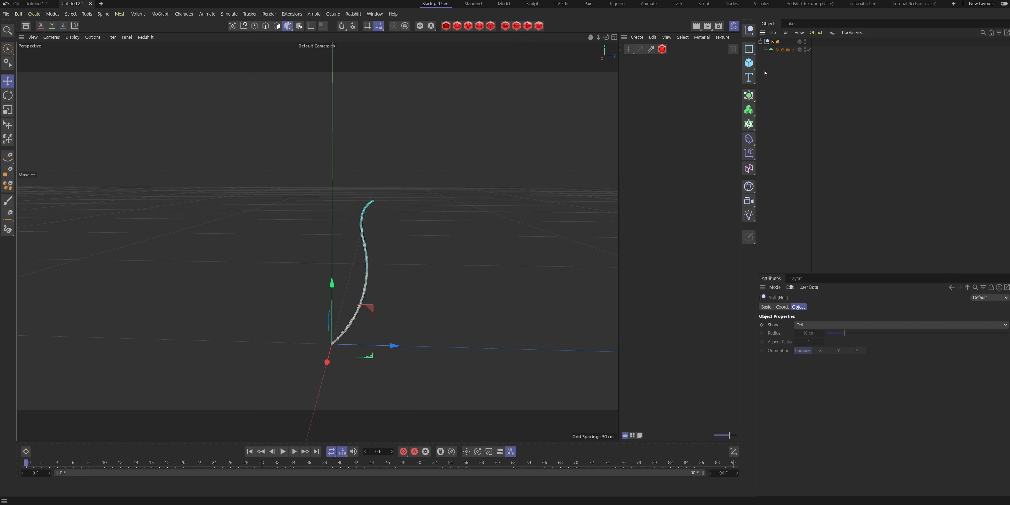
double_click(774, 42)
type("Inside")
key("Return")
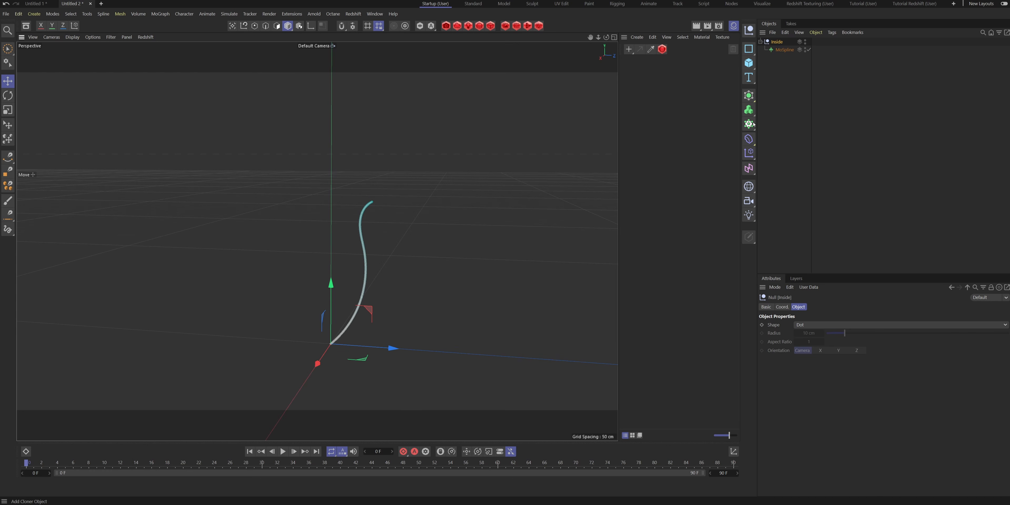
- Add a Lathe inside the Inside null and make the MoSpline its child to form a vase-shaped surface
left_click(748, 95)
left_click(846, 124)
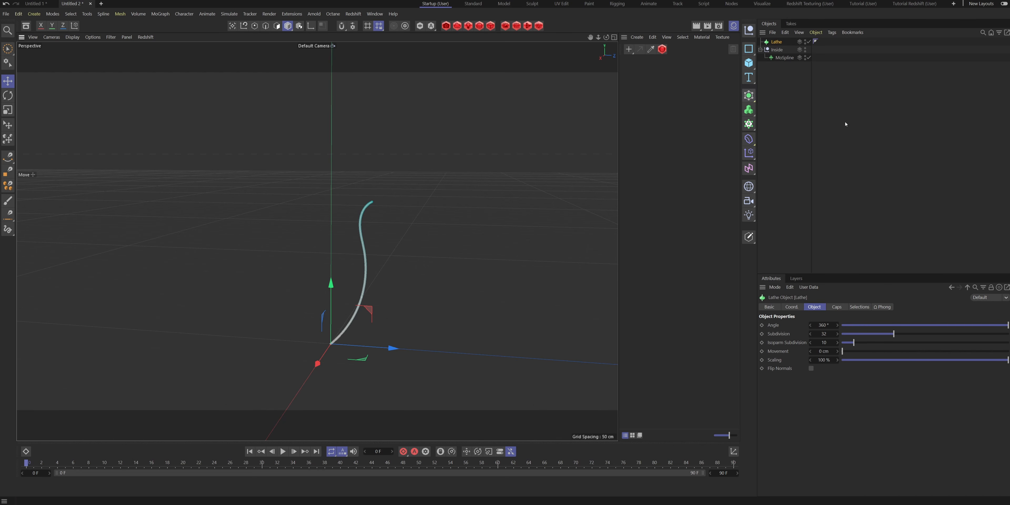
left_click_drag(777, 45, 782, 53)
left_click_drag(778, 60, 782, 50)
left_click_drag(334, 210, 330, 276, "alt")
right_click_drag(354, 252, 368, 256, "alt")
left_click_drag(369, 255, 379, 197, "alt")
- Set the Lathe's Movement to 17 cm and its Scaling to 64% to turn the revolved surface into a spiral
left_click(780, 50)
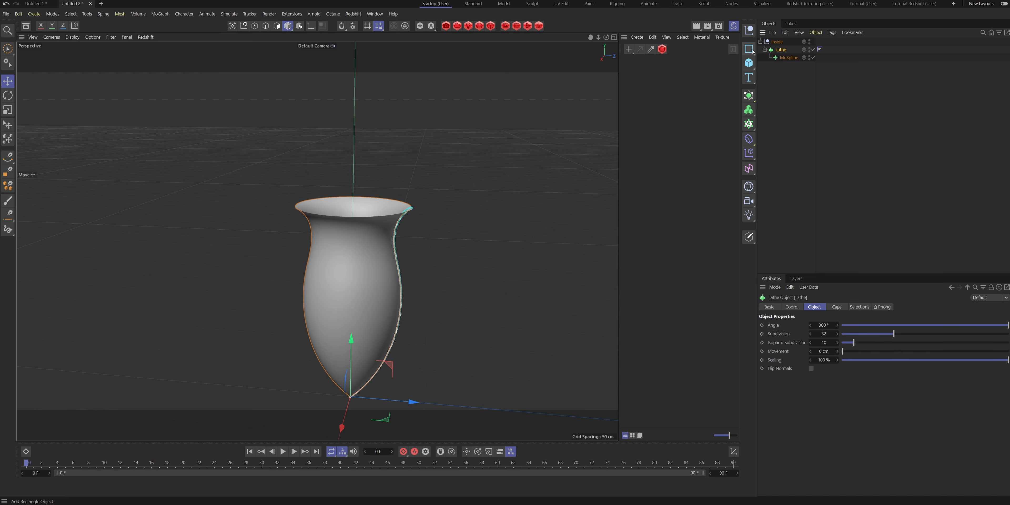
left_click_drag(825, 351, 809, 350)
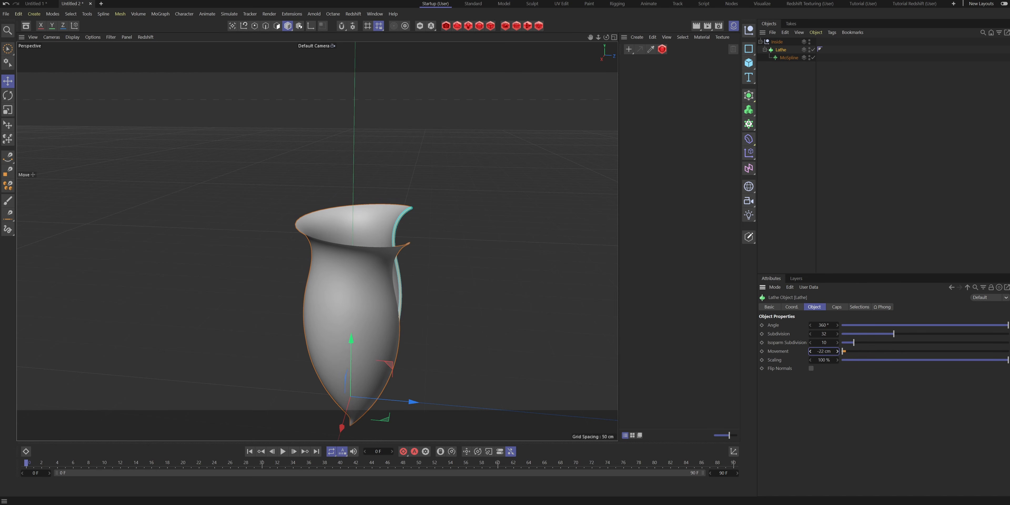
left_click(838, 351)
left_click(837, 352)
left_click_drag(826, 359, 847, 354)
left_click_drag(353, 307, 385, 327, "alt")
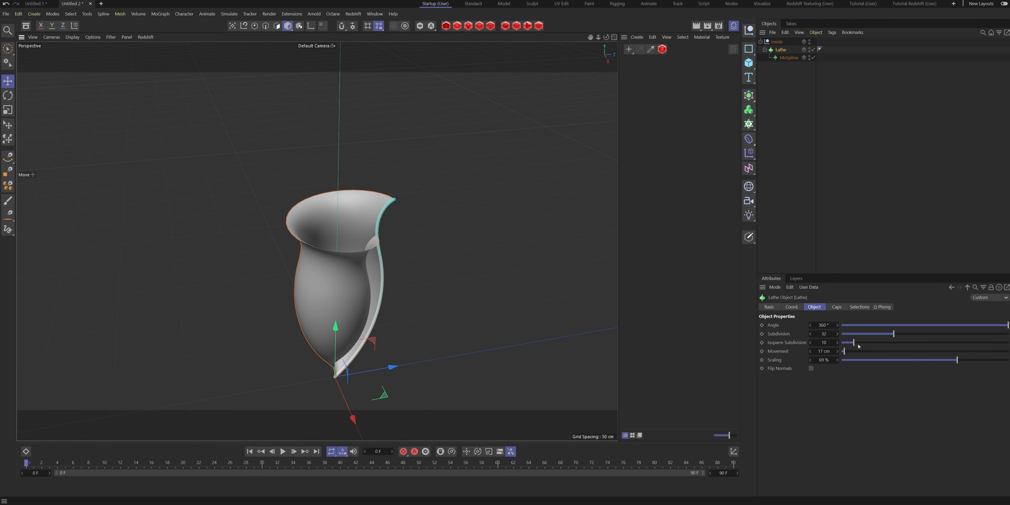
left_click_drag(826, 359, 825, 359)
left_click_drag(324, 280, 399, 278, "alt")
- Set the Lathe's Angle to 500° so the surface overlaps itself, and fine-tune its Scaling
left_click_drag(825, 324, 820, 324)
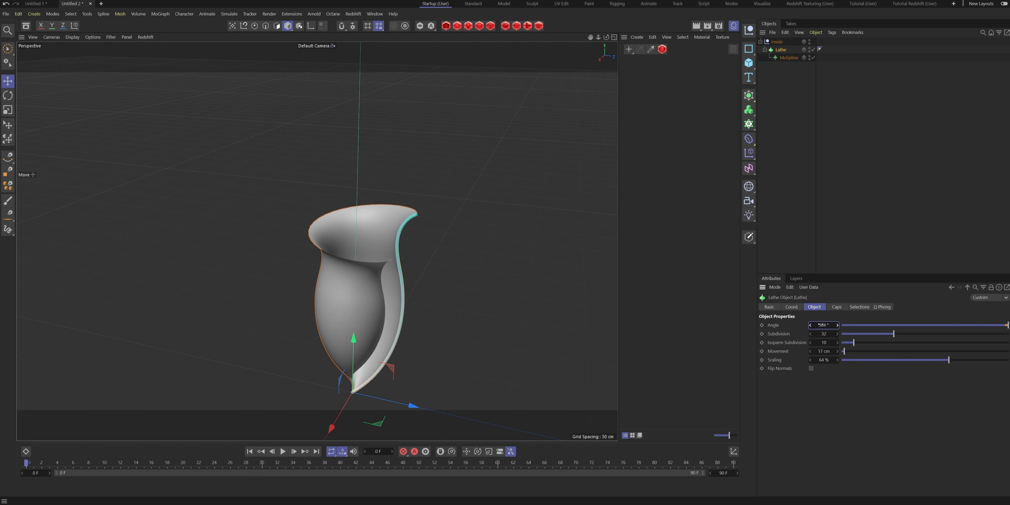
double_click(820, 325)
type("500")
key("Return")
left_click_drag(375, 274, 369, 314, "alt")
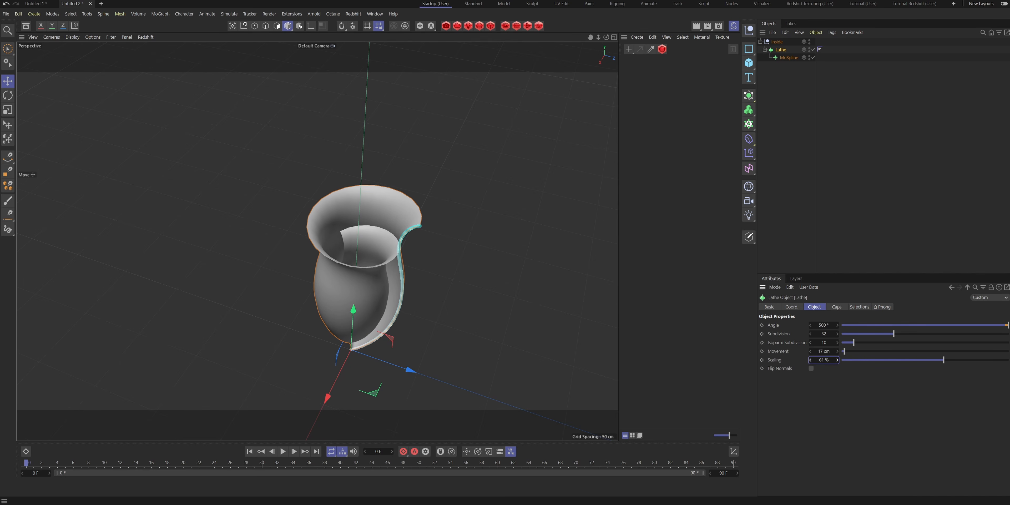
left_click_drag(529, 337, 421, 286, "alt")
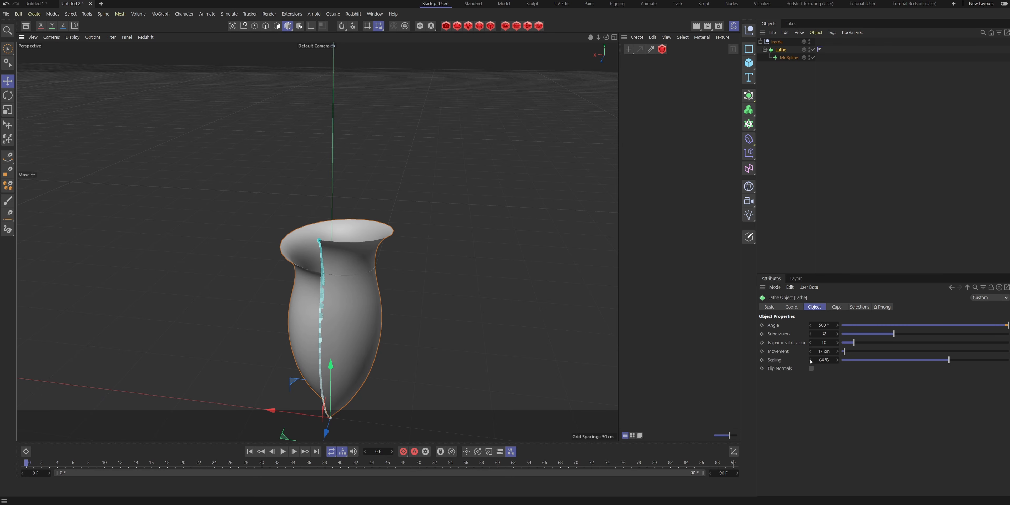
left_click_drag(810, 360, 808, 361)
left_click_drag(346, 269, 462, 271, "alt")
left_click(869, 194)
left_click_drag(392, 306, 376, 255, "alt")
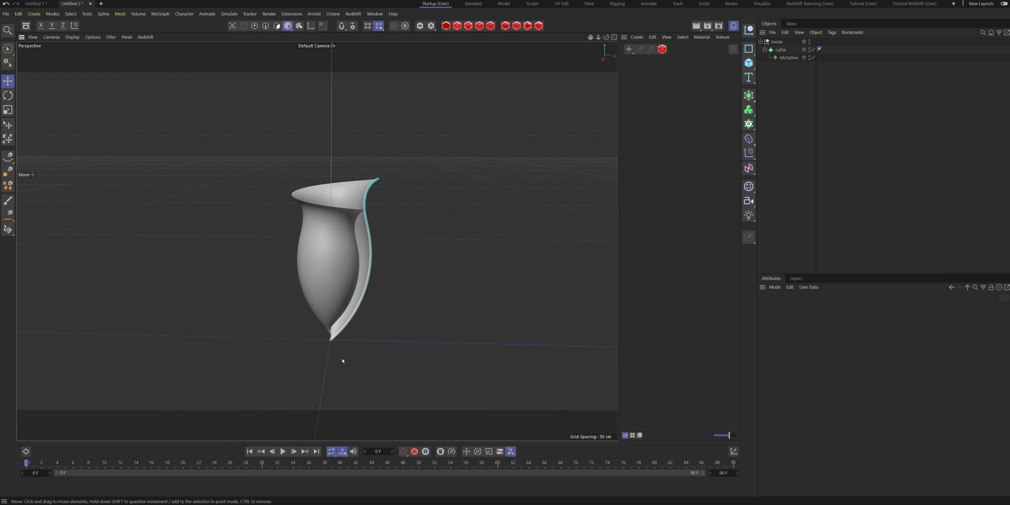
middle_click_drag(343, 354, 342, 398, "alt")
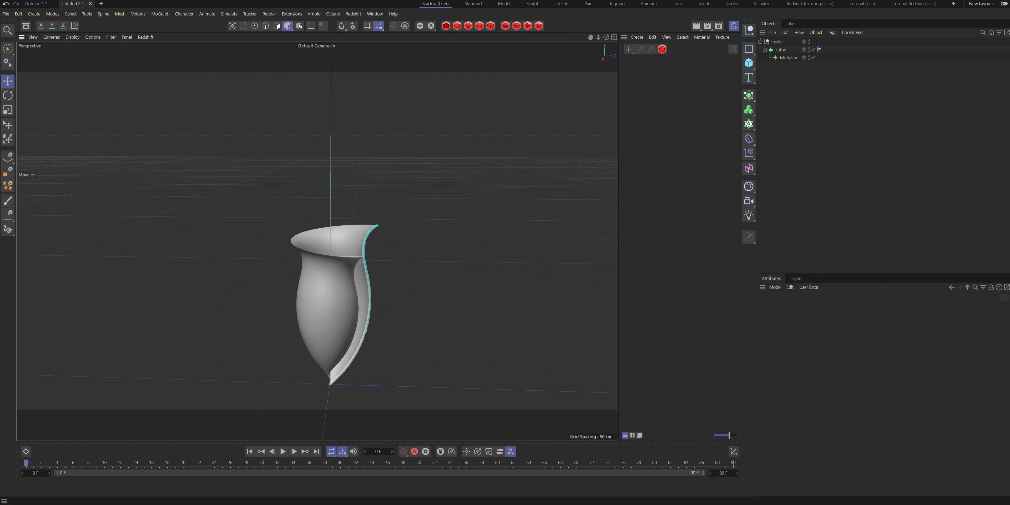
- Copy the MoSpline out of the Lathe to the top level and group the copy under a null named Outside
left_click(788, 59)
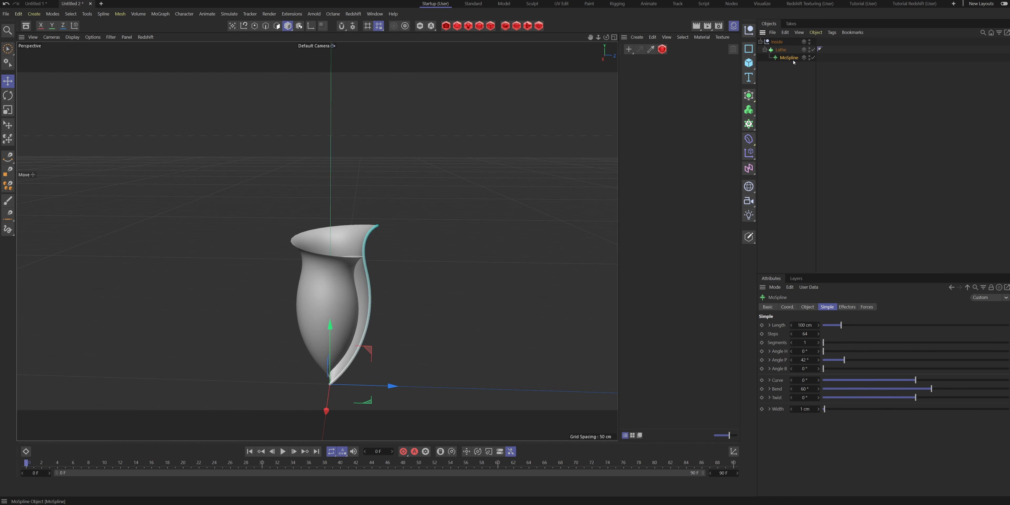
left_click_drag(782, 60, 792, 38, "ctrl")
left_click(760, 49)
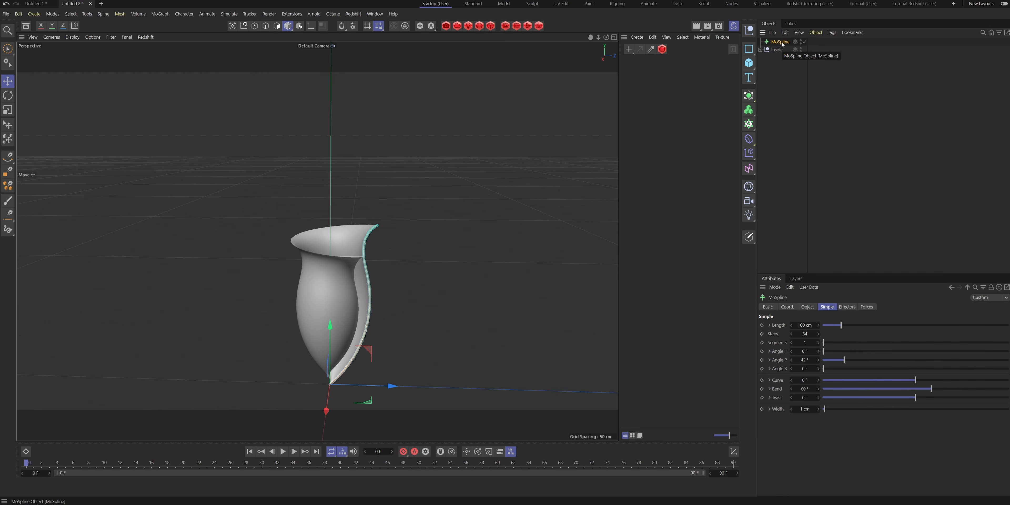
key("alt+g")
double_click(774, 42)
type("C")
type("utside")
key("Return")
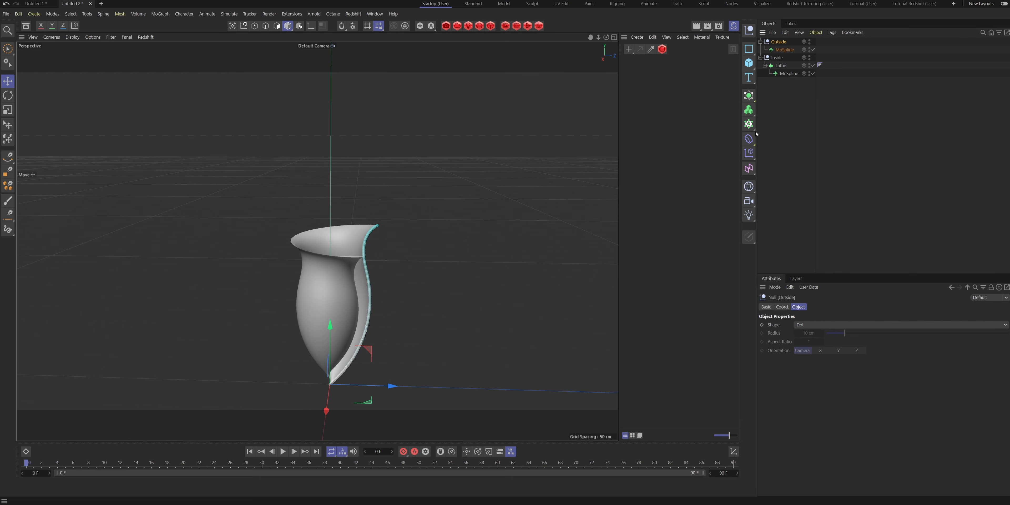
- Add a Plane object and hide the Inside group so that only the Outside spline and the plane are shown
left_click(748, 62)
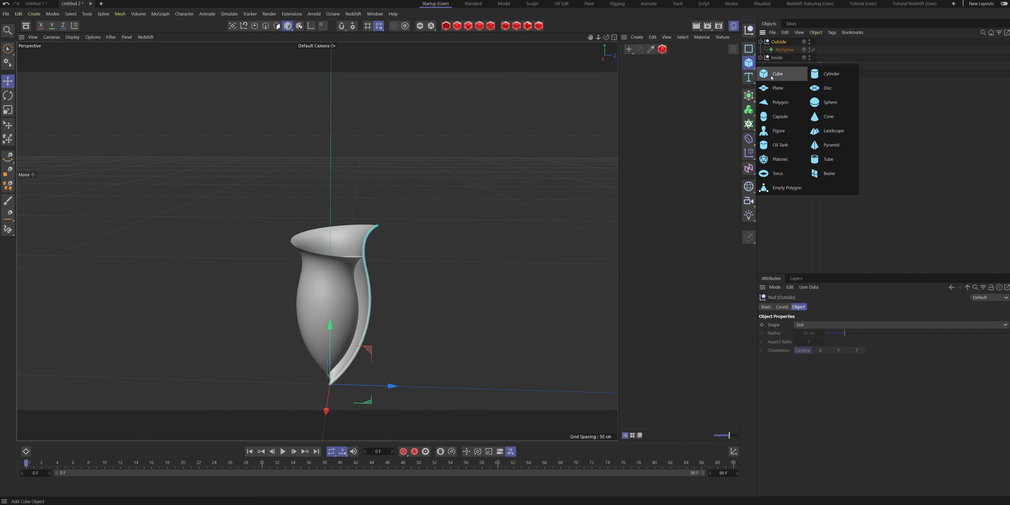
left_click(777, 89)
scroll(428, 293, "down", 3)
left_click_drag(383, 314, 387, 358, "alt")
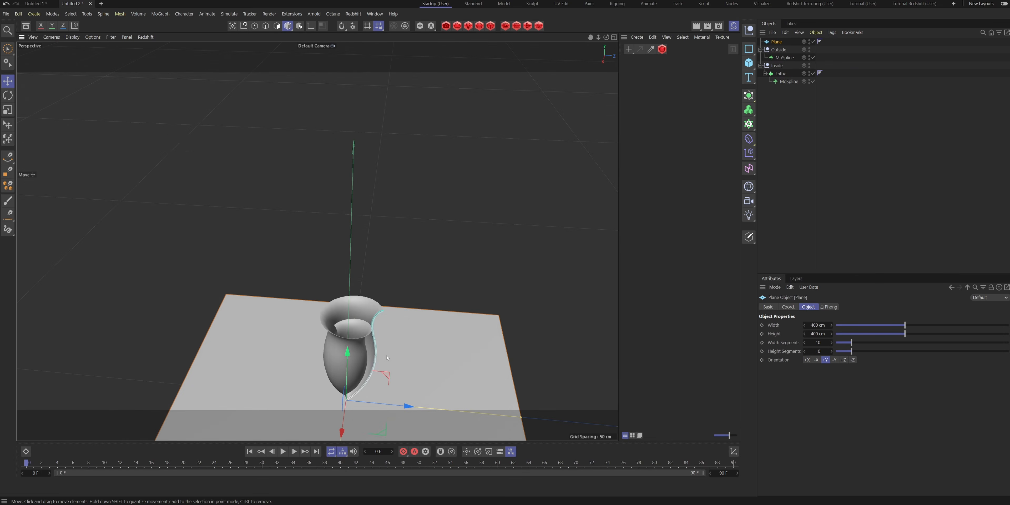
middle_click_drag(386, 358, 416, 232, "alt")
left_click_drag(417, 231, 417, 255, "alt")
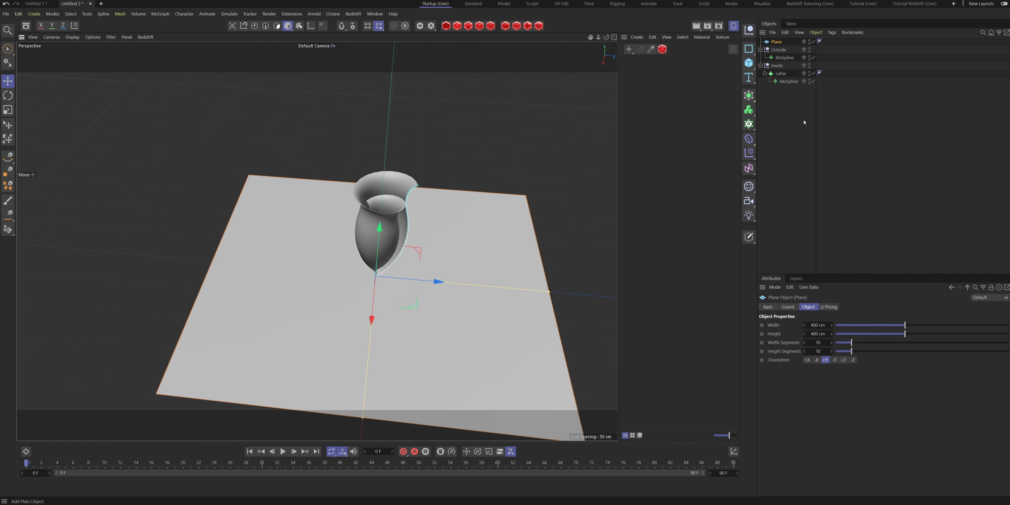
double_click(809, 66, "alt")
left_click(760, 65)
left_click_drag(381, 271, 353, 239, "alt")
- Resize the plane to a width of 100 cm and a height of 50 cm
double_click(814, 325)
type("100")
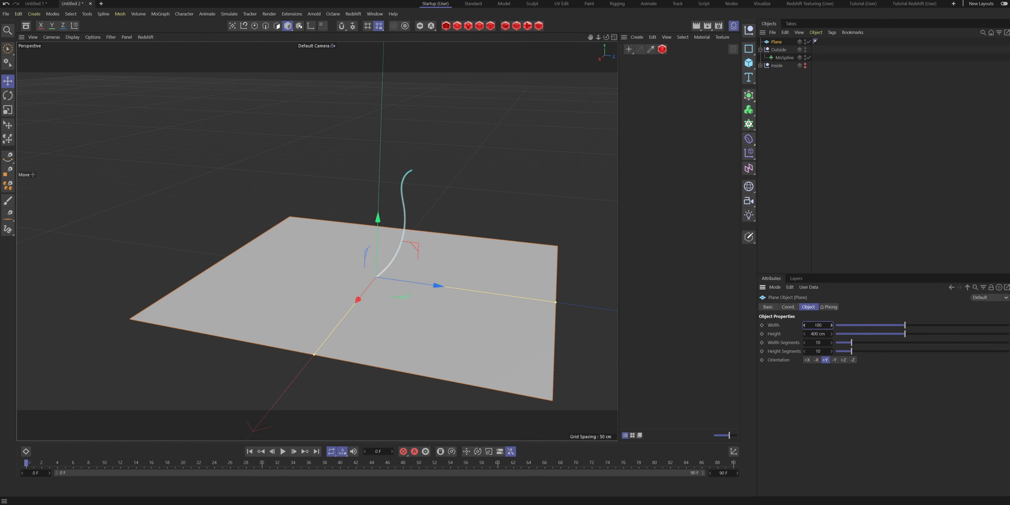
key("Return")
double_click(814, 334)
type("50")
key("Return")
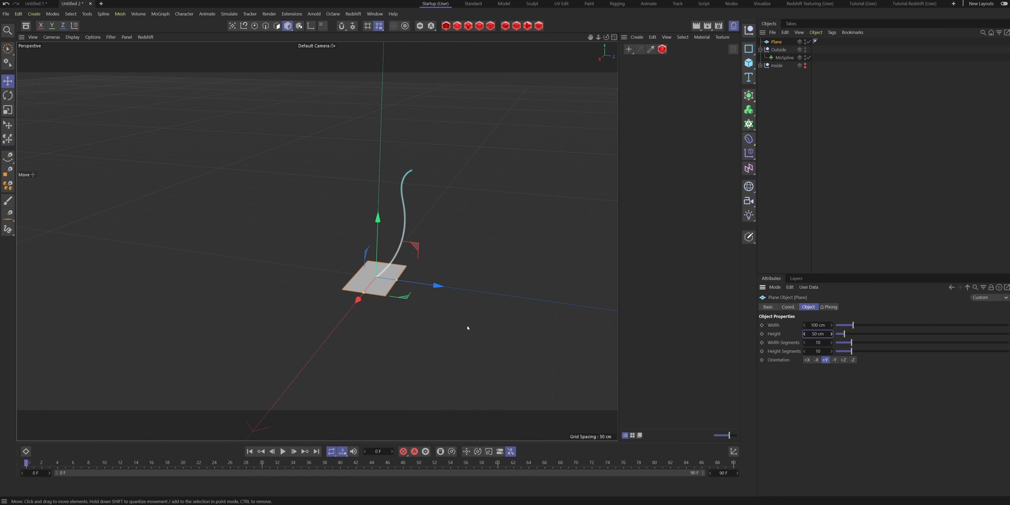
- Switch the viewport shading to a line display that shows the plane's segments
key("n")
key("g")
left_click_drag(377, 278, 443, 304, "alt")
scroll(377, 278, "up", 5)
left_click_drag(376, 280, 399, 283, "alt")
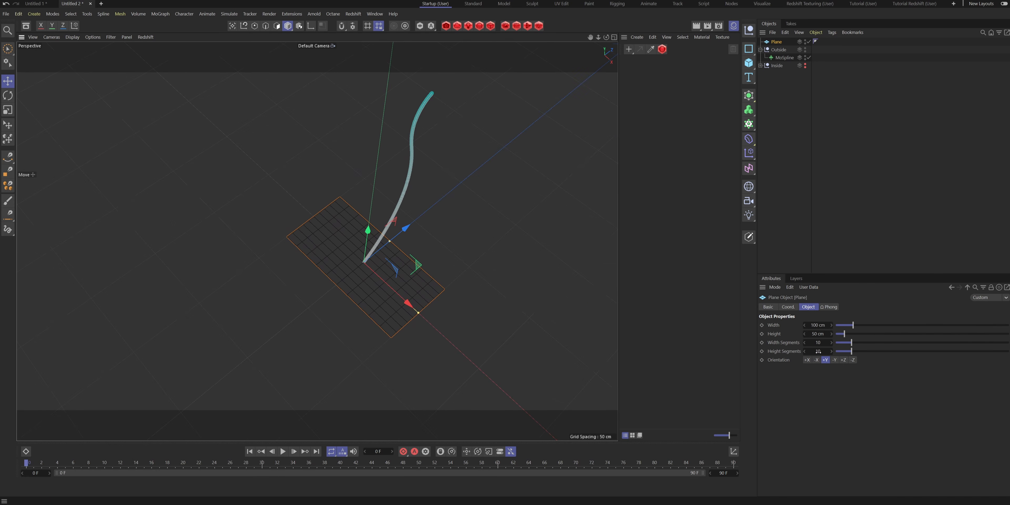
left_click(72, 37)
left_click(942, 223)
- Set the plane's height segments to 3
left_click(816, 350)
type("3")
key("Return")
left_click_drag(372, 273, 323, 258, "alt")
right_click_drag(322, 257, 372, 259, "alt")
left_click_drag(372, 259, 394, 257, "alt")
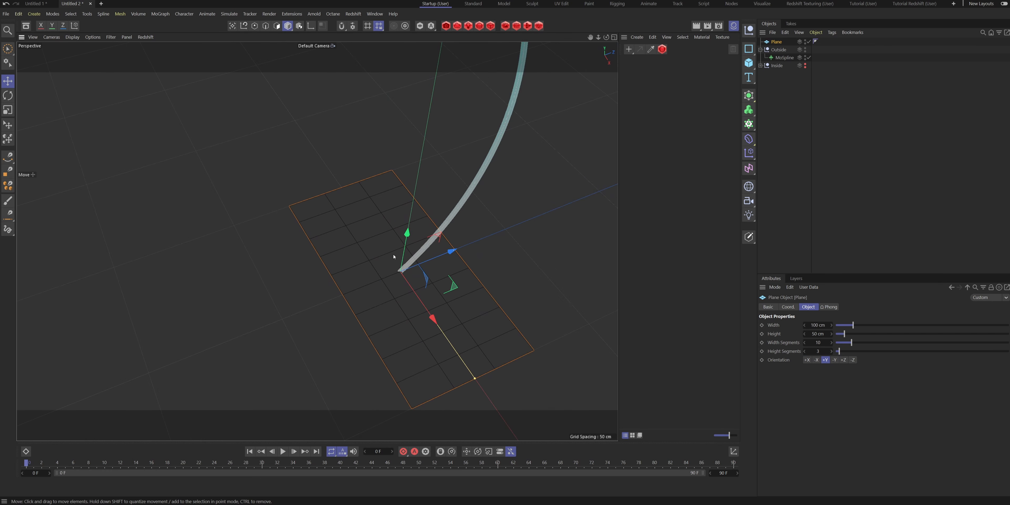
- Add a Taper deformer as a child of the plane and fit it to its parent
left_click(748, 139)
left_click(831, 164)
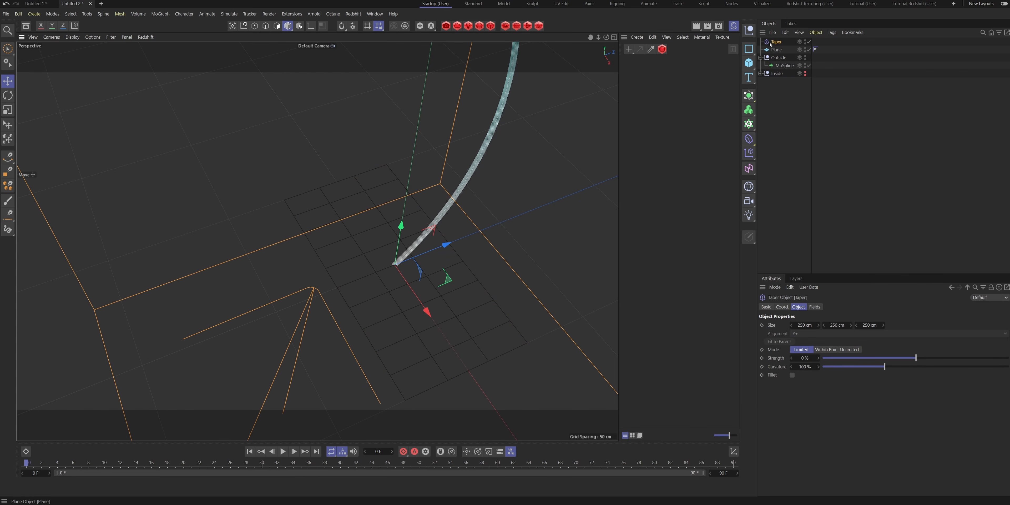
left_click_drag(781, 51, 781, 51)
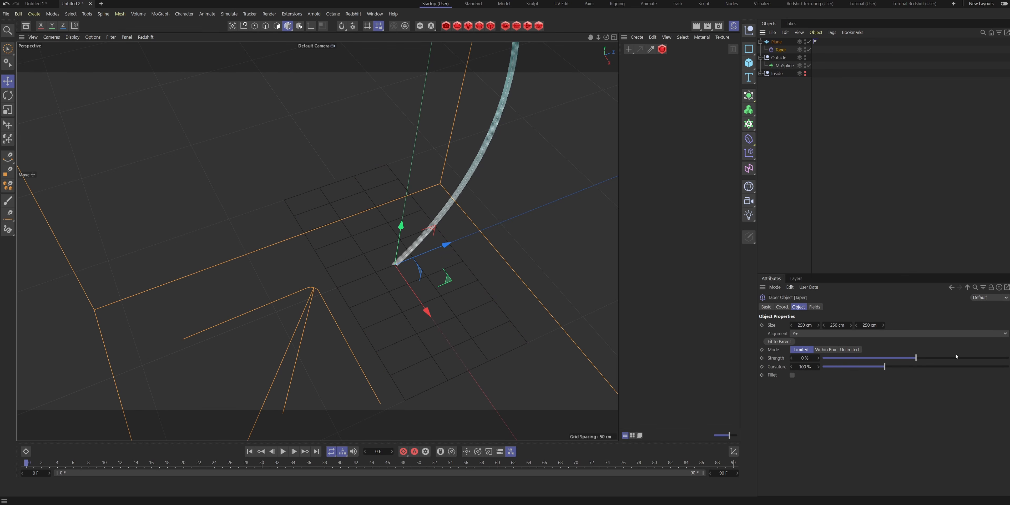
left_click(784, 343)
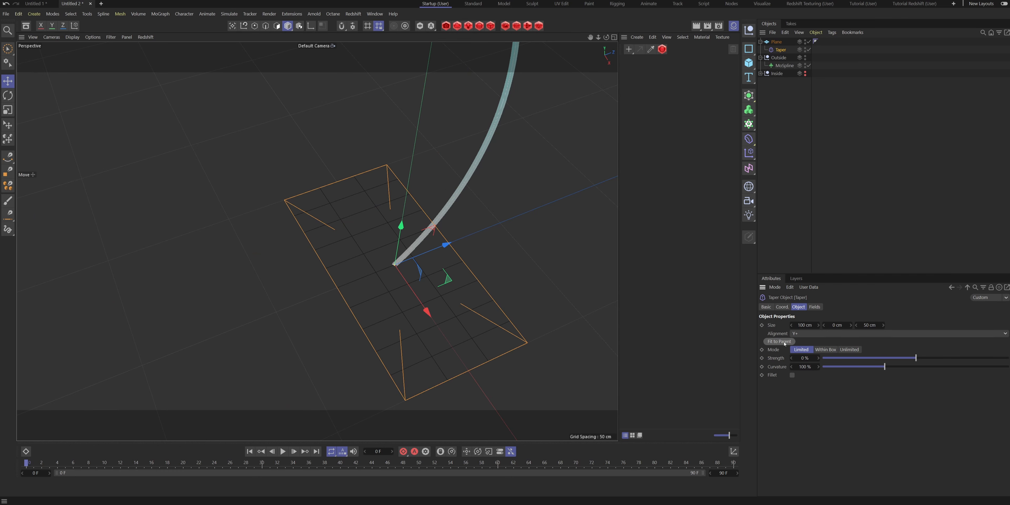
- Change the Taper's alignment to X+ and refit it to the plane
left_click(820, 334)
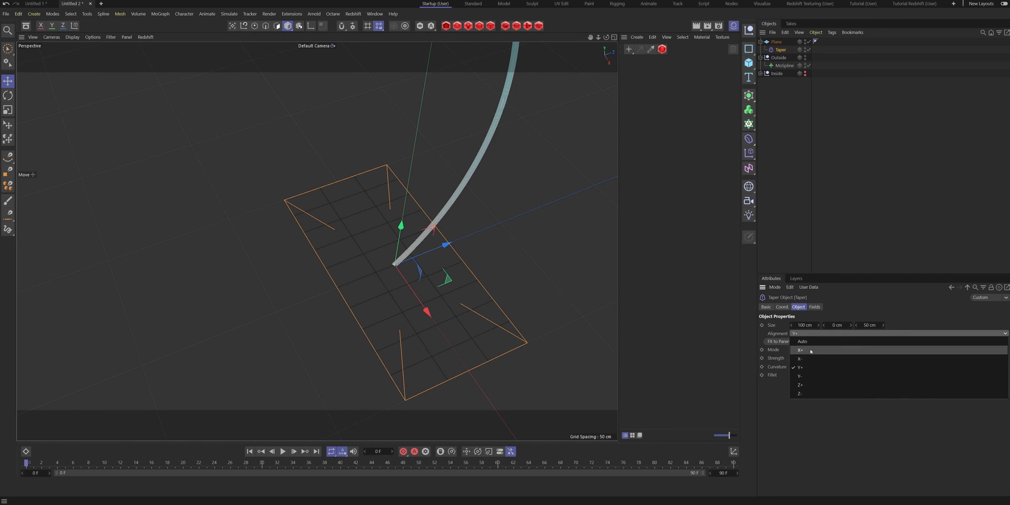
left_click(807, 341)
left_click(787, 342)
left_click_drag(451, 315, 528, 271, "alt")
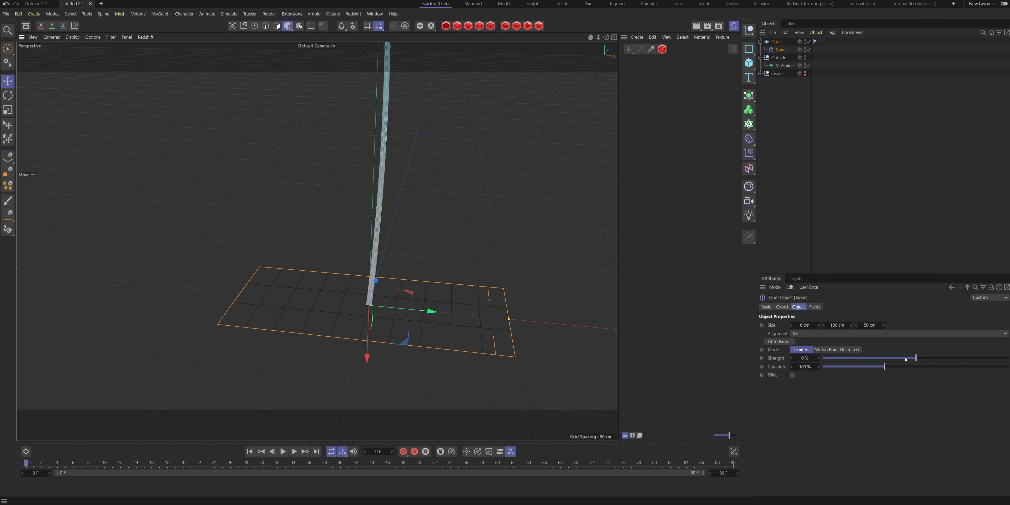
- Set the Taper's strength to 87% and curvature to 372% to shape a pointed, rounded petal
left_click_drag(918, 360, 982, 356)
left_click_drag(883, 367, 1007, 366)
left_click_drag(801, 367, 910, 357)
left_click_drag(975, 360, 1000, 367)
left_click_drag(336, 317, 408, 355, "alt")
right_click_drag(407, 355, 356, 287, "alt")
left_click_drag(355, 286, 349, 322, "alt")
right_click_drag(349, 322, 334, 283, "alt")
mouse_move(334, 282)
left_mouse_down("alt")
mouse_move(348, 310)
mouse_move(338, 294)
left_mouse_up("alt")
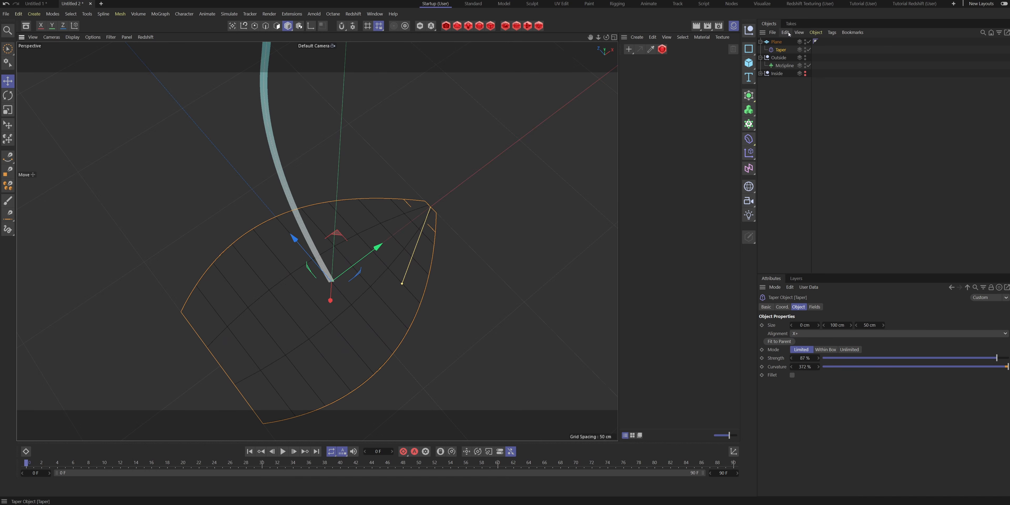
- Convert the plane into an editable polygon object
left_click(775, 42)
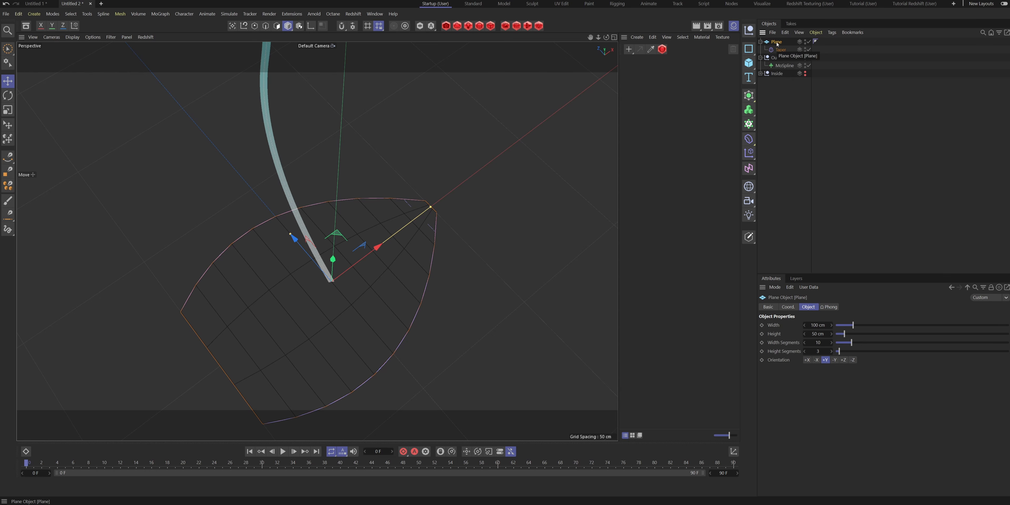
key("c")
left_click_drag(235, 235, 264, 151, "alt")
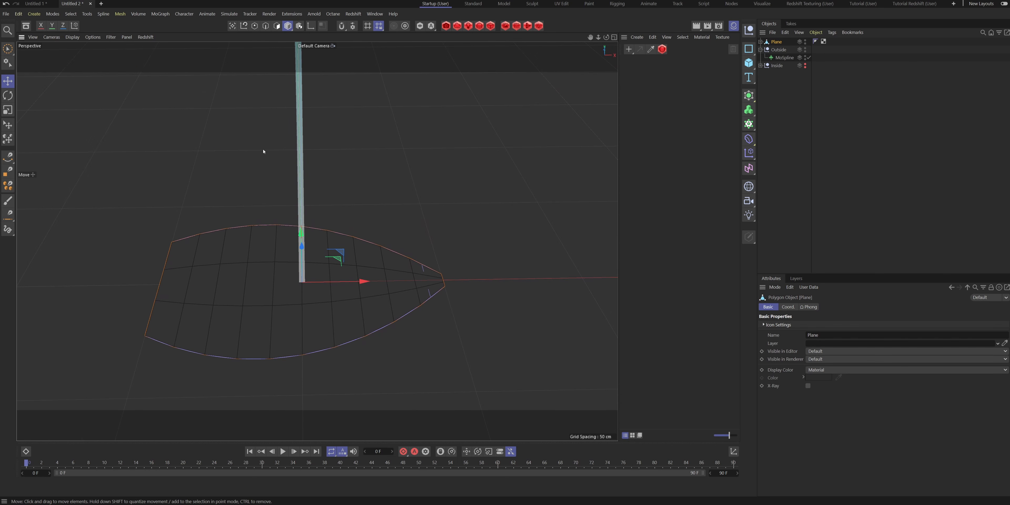
- Loop-select the plane's middle row of polygons and lower it slightly to give the petal a cupped shape
left_click(276, 26)
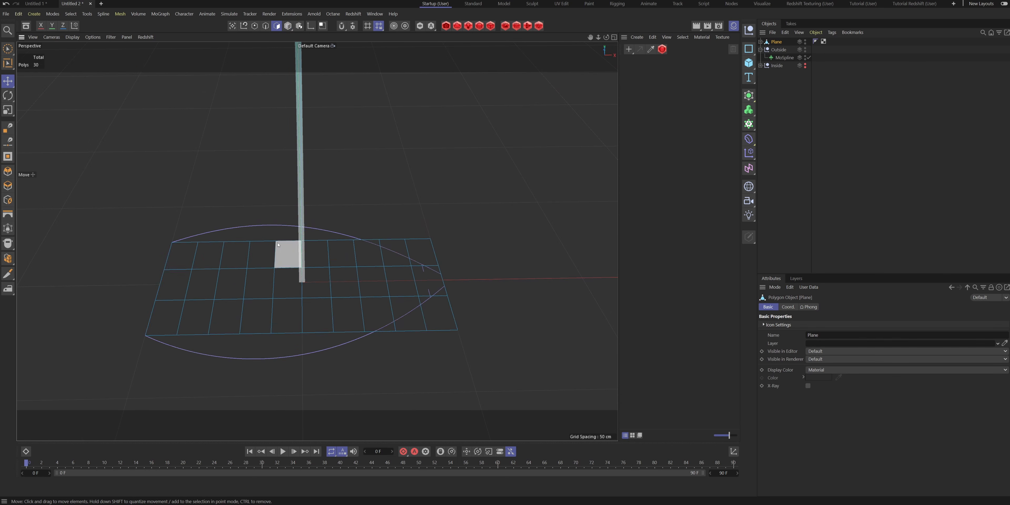
left_click_drag(300, 263, 339, 247, "alt")
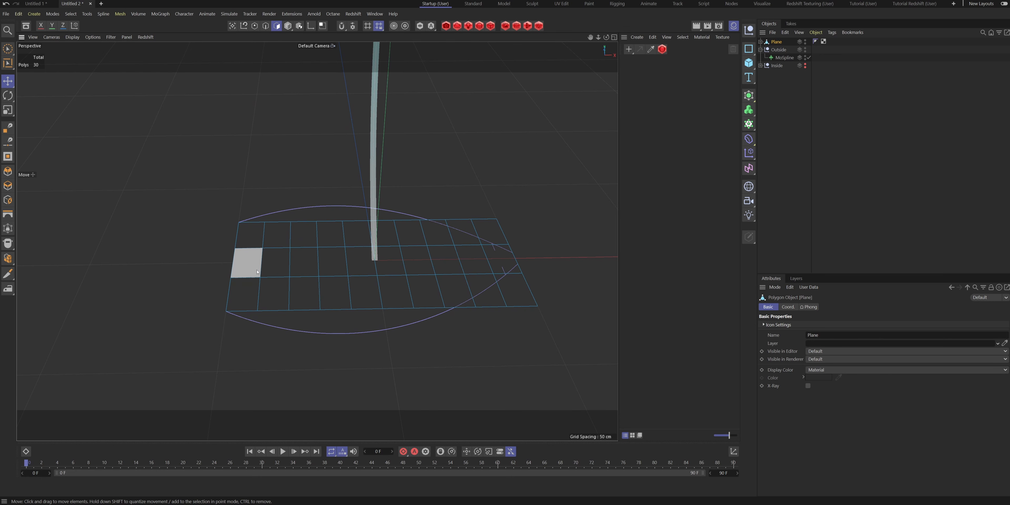
key("u")
key("l")
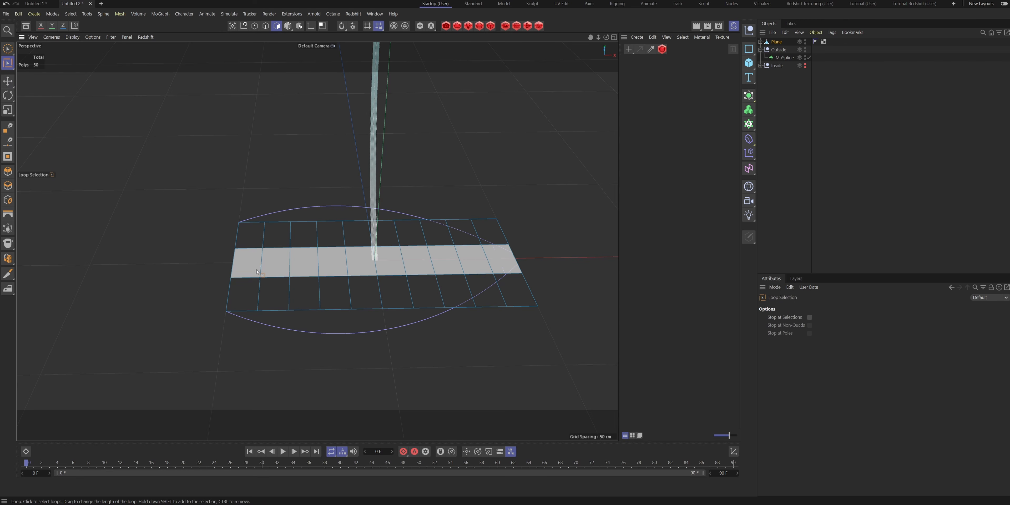
left_click(257, 271)
left_click_drag(257, 271, 298, 187, "alt")
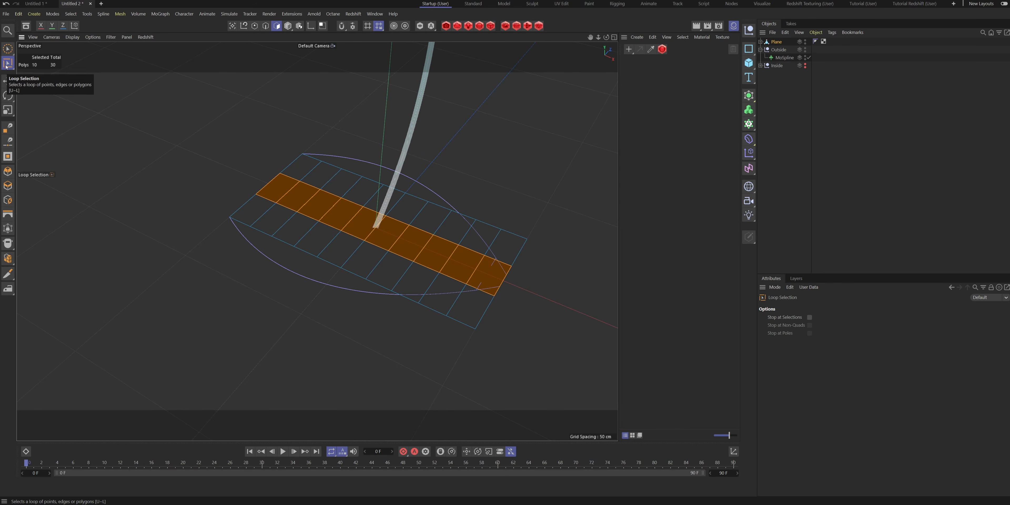
left_click_drag(426, 255, 417, 220, "alt")
key("e")
left_click_drag(447, 269, 427, 255, "alt")
left_click_drag(240, 262, 537, 286, "alt")
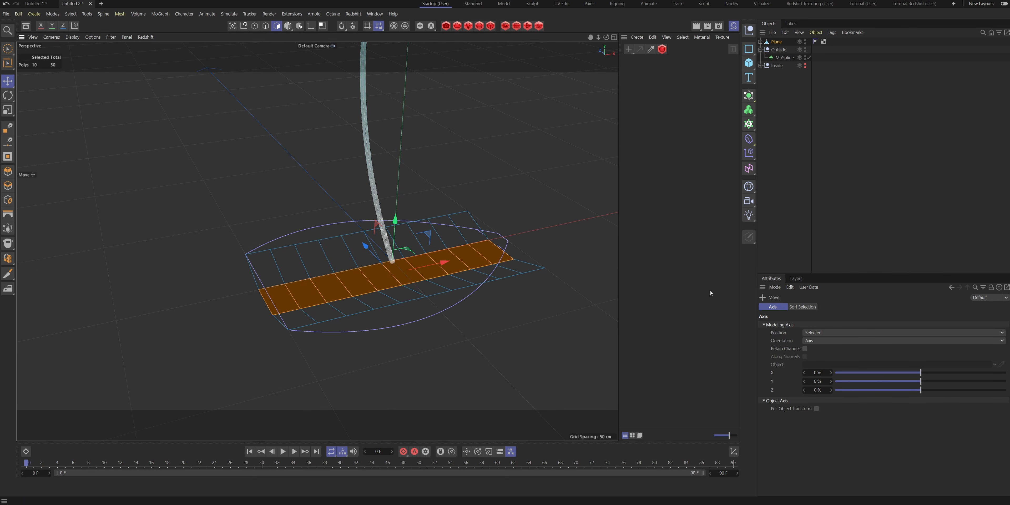
left_click(919, 58)
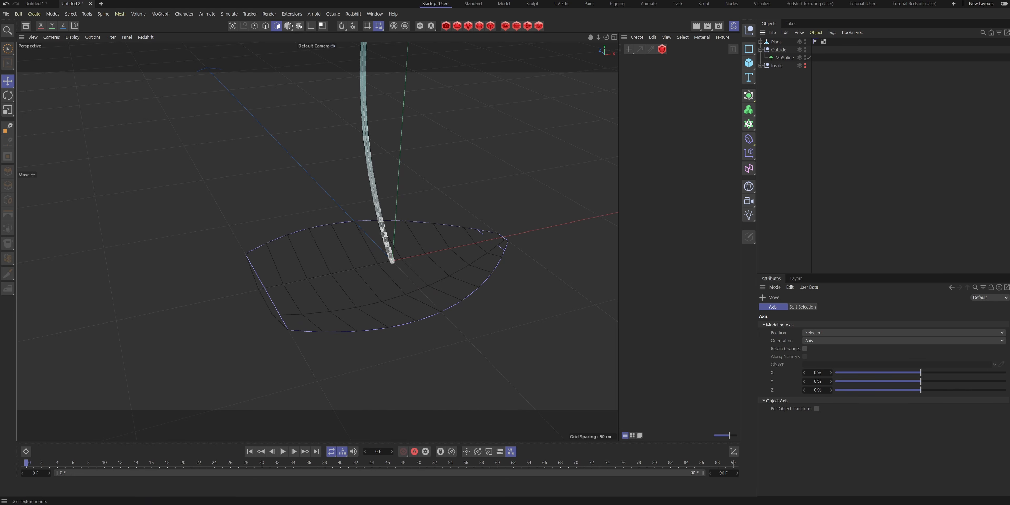
mouse_move(419, 226)
left_mouse_down("alt")
mouse_move(420, 307)
mouse_move(391, 293)
mouse_move(388, 322)
mouse_move(345, 318)
mouse_move(474, 332)
mouse_move(410, 194)
mouse_move(516, 225)
mouse_move(532, 250)
mouse_move(581, 241)
mouse_move(505, 273)
mouse_move(286, 279)
mouse_move(318, 287)
left_mouse_up("alt")
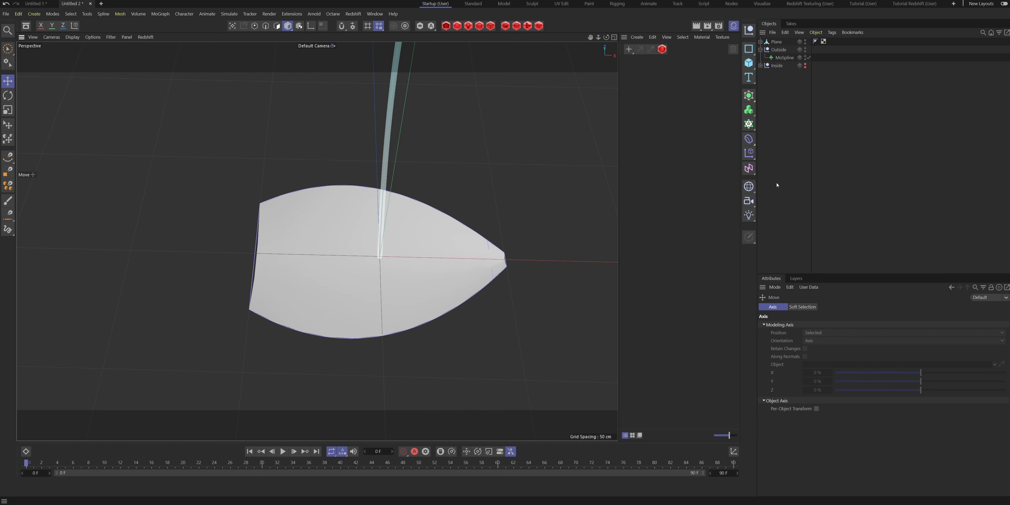
- Duplicate the Taper under the plane and name the two deformers Top and Bottom
left_click(760, 42)
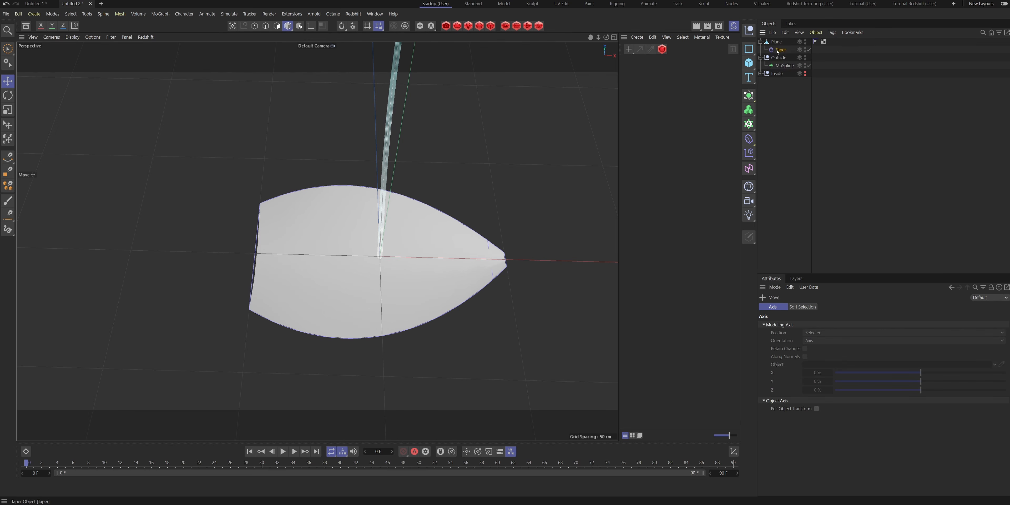
left_click_drag(783, 47, 787, 50, "ctrl")
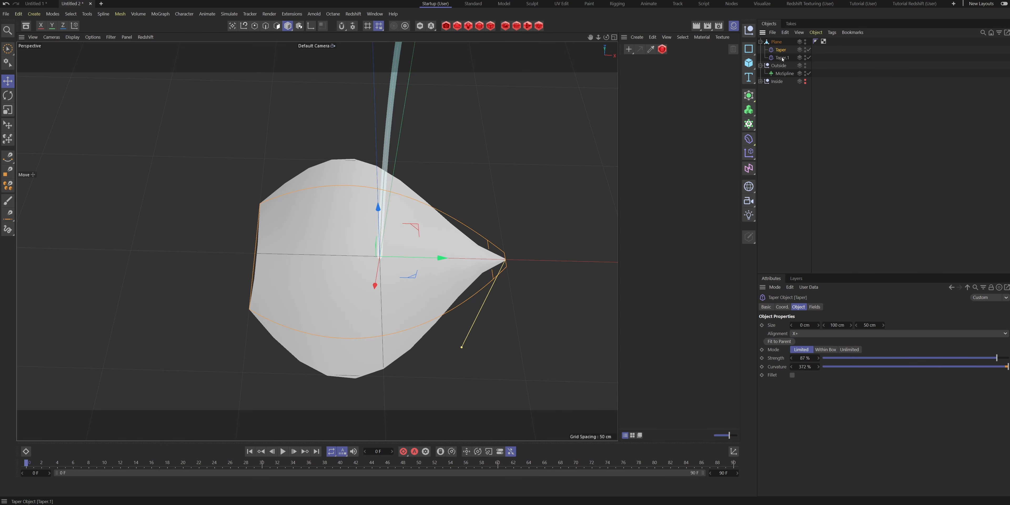
double_click(786, 59)
type("Bottom")
double_click(784, 52)
type("Top")
- Rotate the Bottom taper so it tapers the opposite end of the petal
left_click(785, 58)
key("r")
left_click_drag(361, 264, 323, 186)
mouse_move(429, 284)
left_mouse_down("alt")
mouse_move(413, 252)
mouse_move(421, 273)
left_mouse_up("alt")
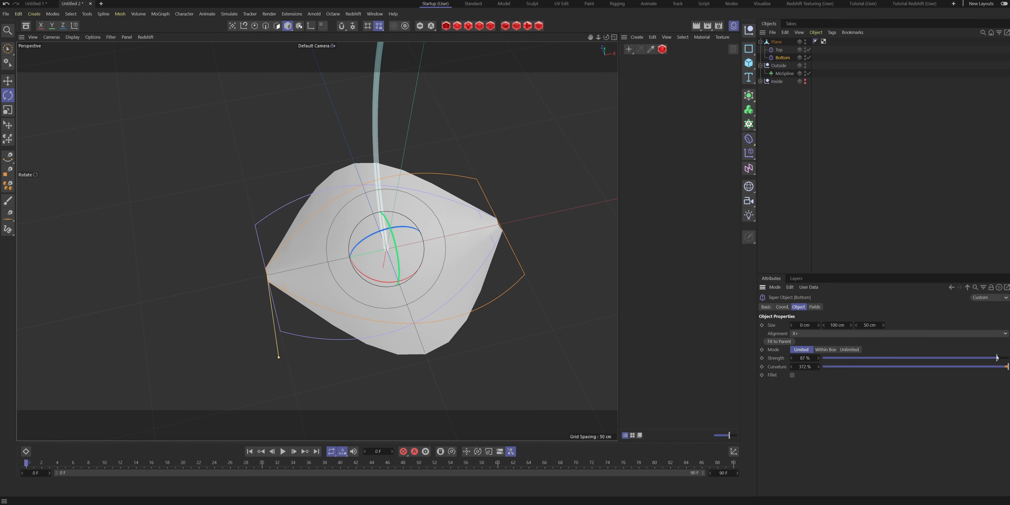
- Set the Bottom taper's strength to 21%, its curvature to 216% and its Y size to 49 cm
left_click_drag(997, 358, 935, 359)
left_click_drag(1008, 366, 956, 366)
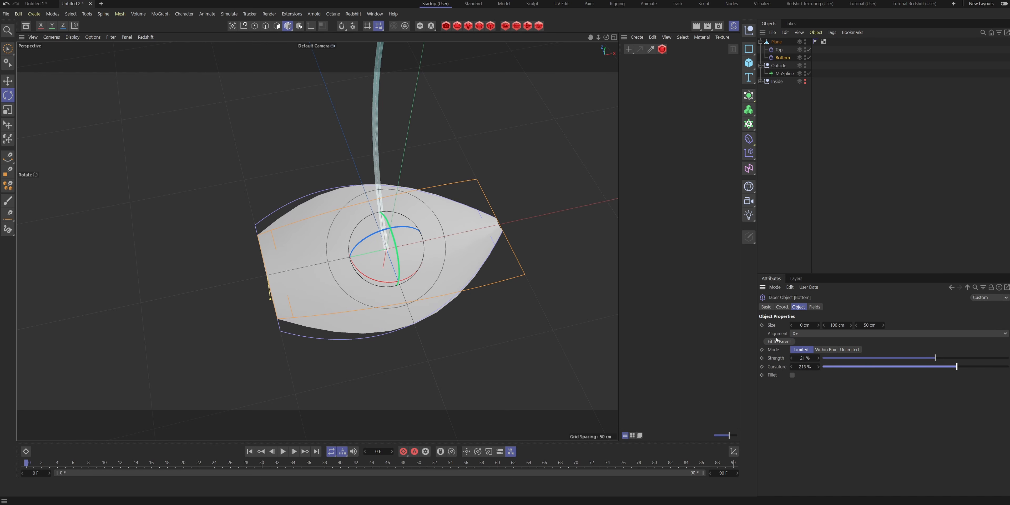
left_click_drag(844, 323, 652, 318)
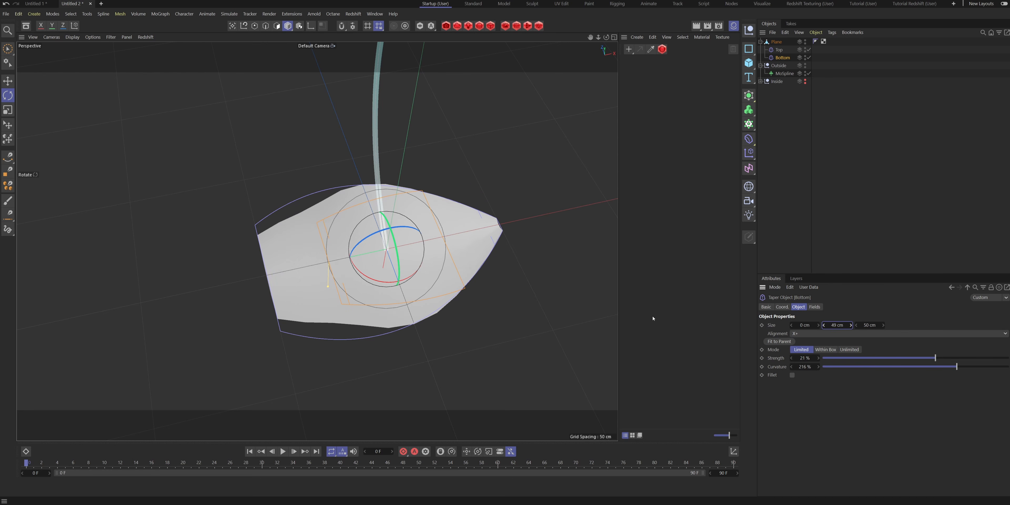
- Move the Bottom taper along its green axis to the wide base end of the petal
left_click(366, 274)
left_click(782, 58)
key("e")
left_click_drag(334, 263, 247, 279)
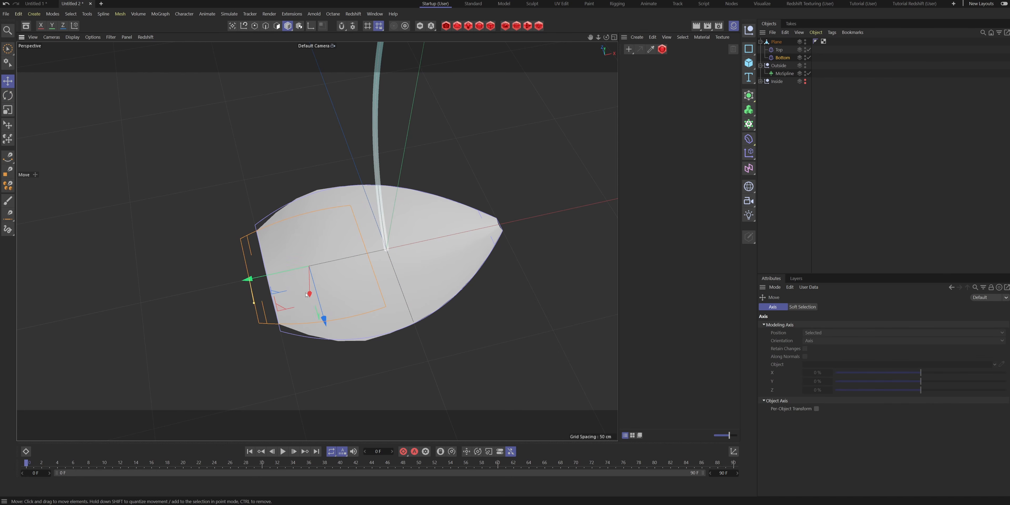
- Set the Bottom taper's strength to 66% and its curvature to 193%
left_click(782, 57)
mouse_move(935, 358)
left_mouse_down()
mouse_move(983, 358)
mouse_move(941, 367)
left_mouse_up()
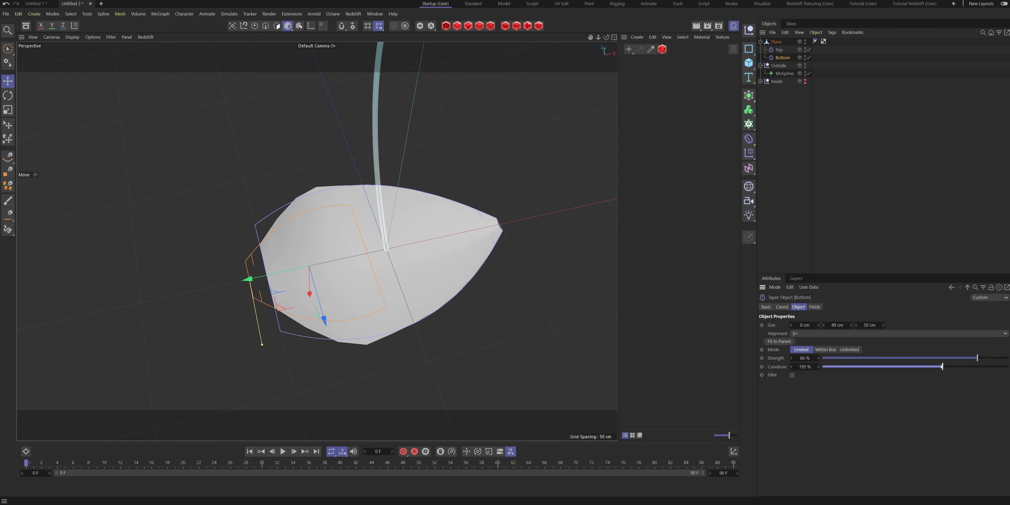
left_click(574, 262)
left_click_drag(574, 262, 292, 230, "alt")
- Lower the plane's selected middle polygon row further to deepen the petal's cup
left_click(307, 227)
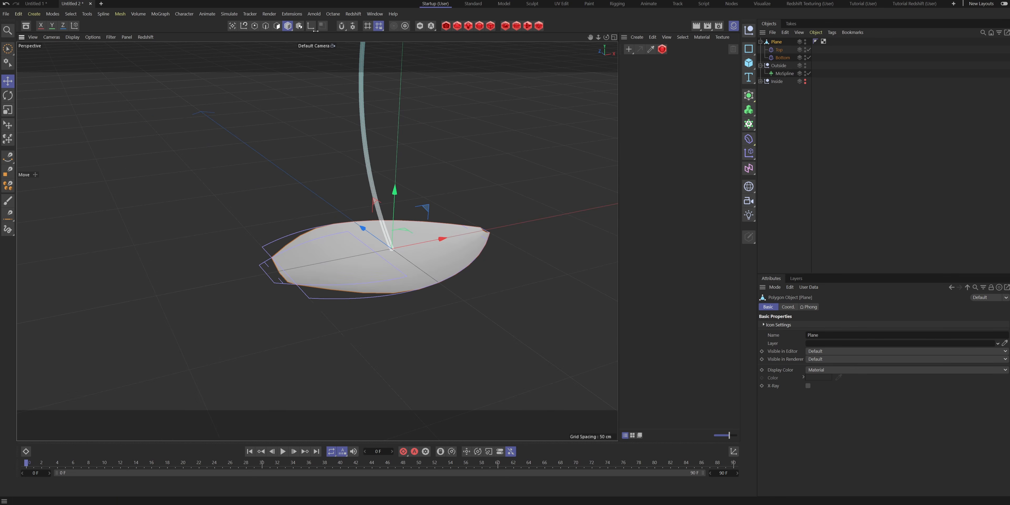
left_click(277, 26)
mouse_move(391, 212)
left_mouse_down()
mouse_move(376, 251)
mouse_move(474, 219)
mouse_move(396, 223)
left_mouse_up()
left_click(839, 175)
left_click_drag(317, 232, 329, 284, "alt")
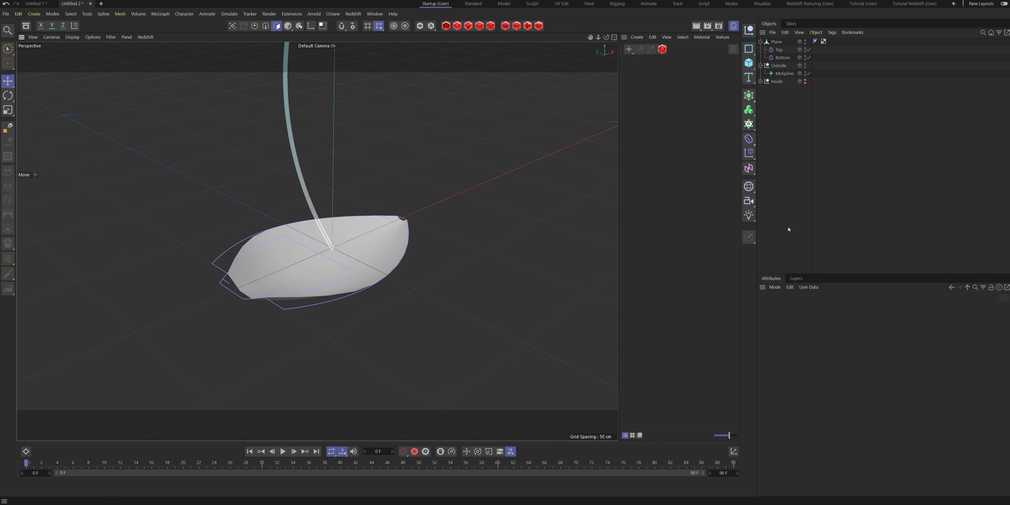
- Place the Plane with its deformers inside the Outside group
left_click(774, 42)
left_click_drag(777, 50, 781, 70)
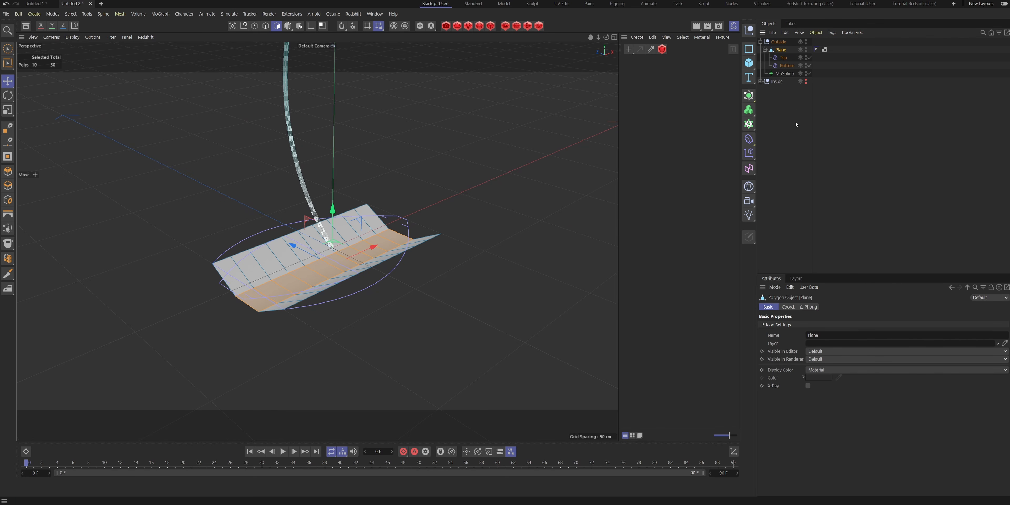
left_click(836, 136)
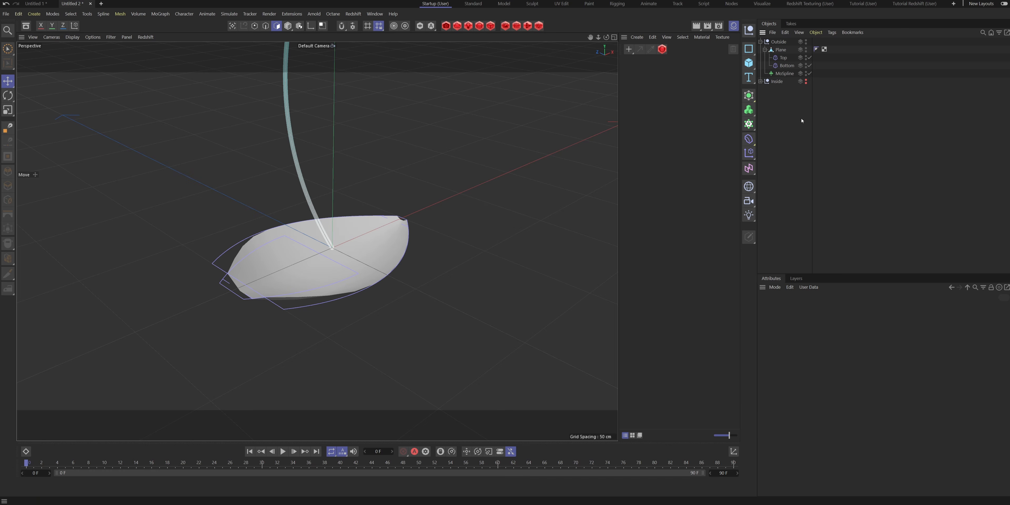
- Add a Spline Wrap deformer under the plane and use the MoSpline as its spline
left_click(748, 145)
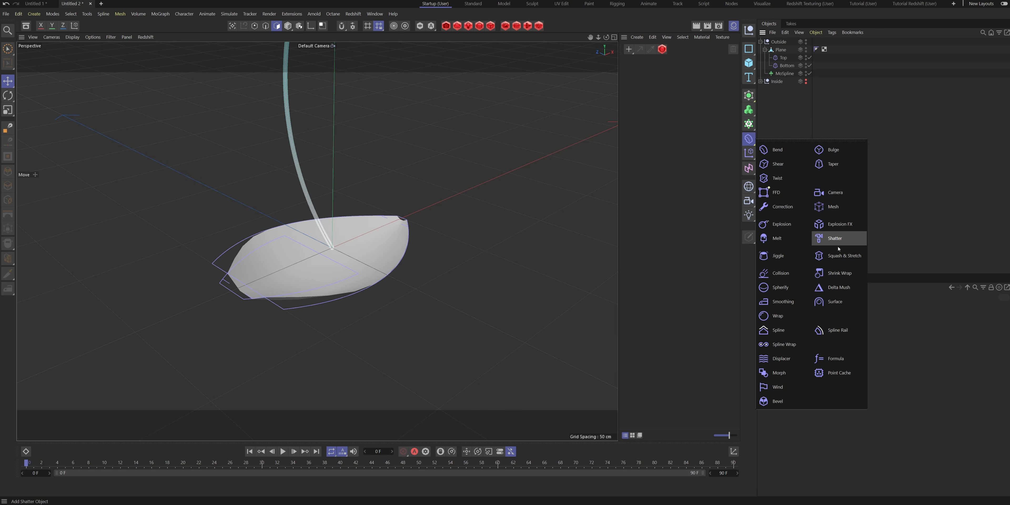
left_click(782, 345)
left_click_drag(783, 42, 782, 78)
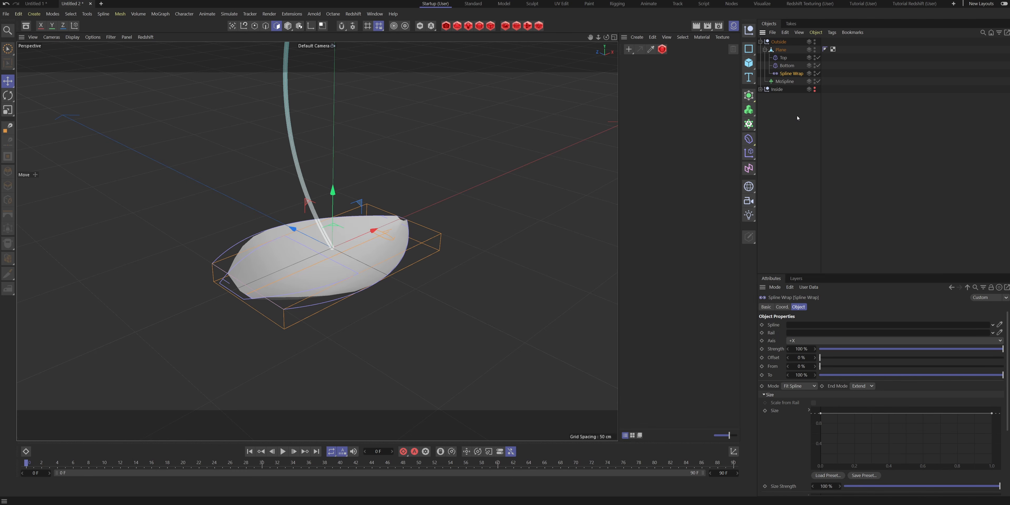
left_click(782, 83)
left_click_drag(814, 328, 814, 328)
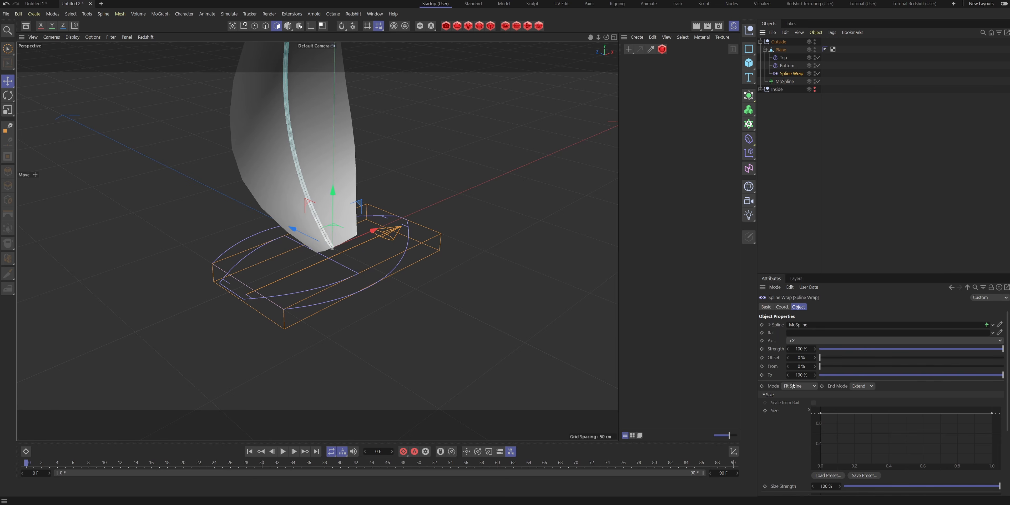
left_click_drag(329, 146, 316, 240, "alt")
- Set the MoSpline's length to 122 cm, then try a different Angle P and undo it
left_click(784, 83)
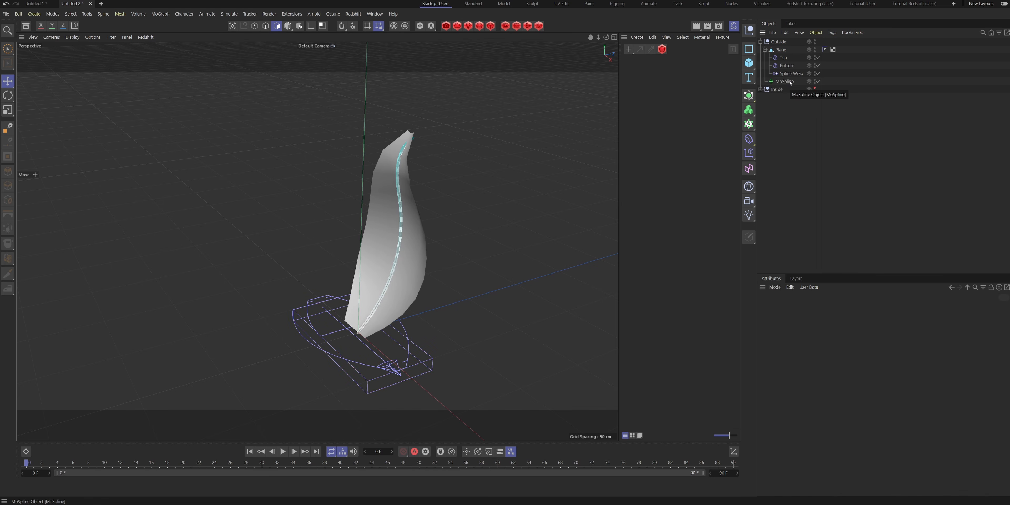
left_click(790, 83)
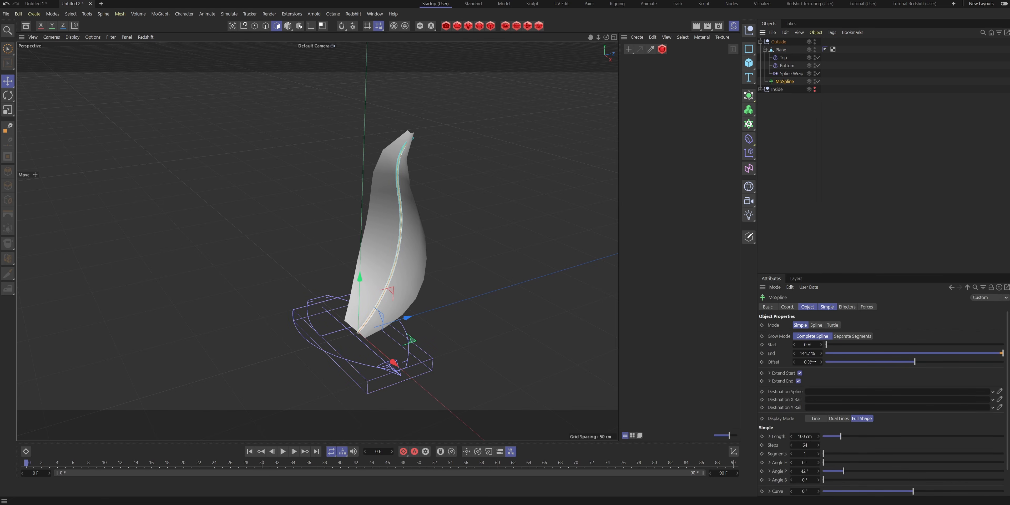
left_click(826, 307)
left_click_drag(803, 324, 816, 324)
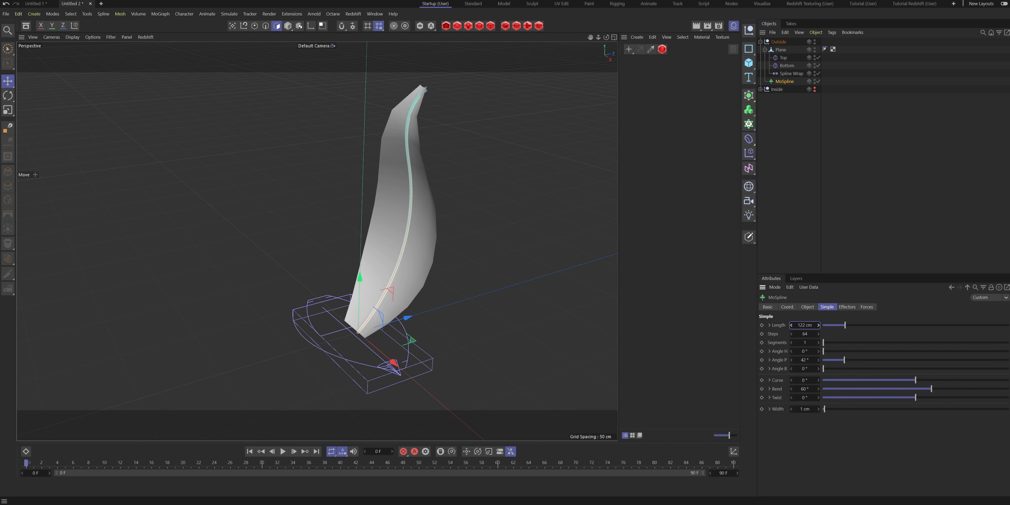
left_click_drag(809, 359, 813, 360)
key("ctrl+z")
- Set the MoSpline's bend to 86° and Angle P to 35° to curve the petal
left_click_drag(933, 389, 937, 388)
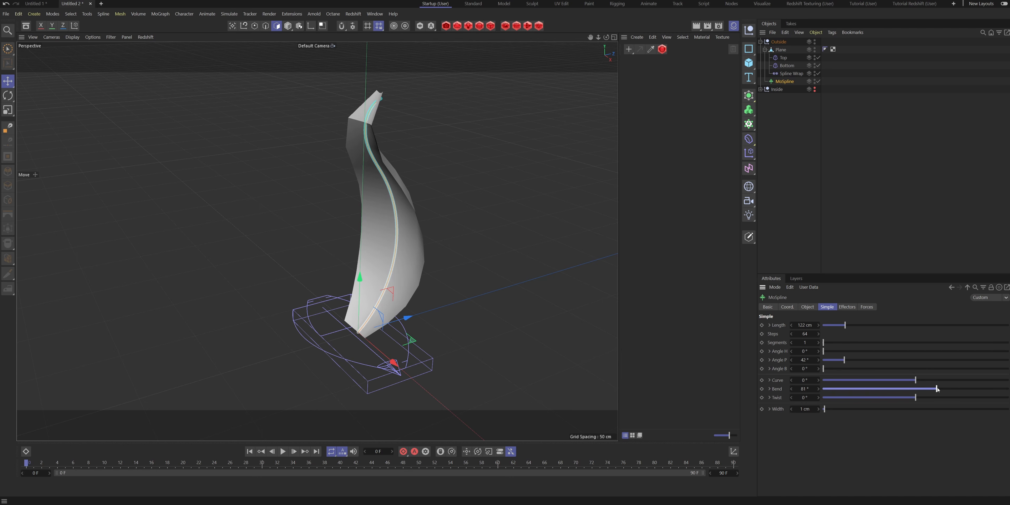
left_click_drag(812, 358, 805, 357)
left_click_drag(392, 253, 344, 254, "alt")
left_click_drag(936, 388, 938, 389)
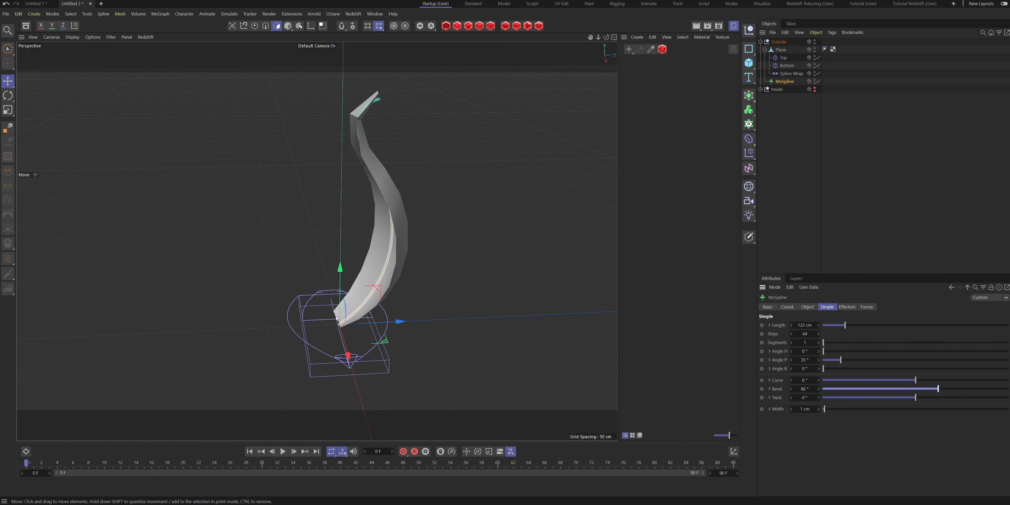
left_click_drag(373, 142, 431, 267, "alt")
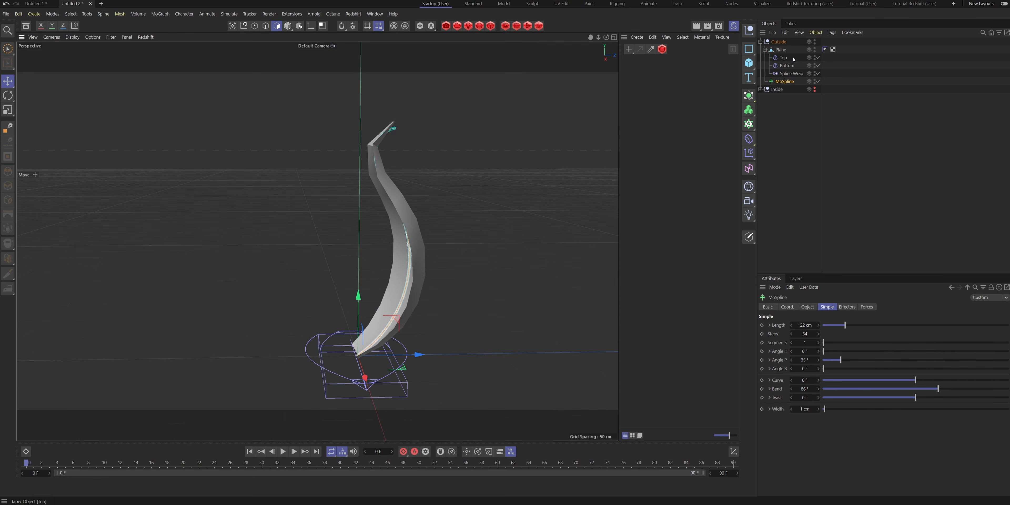
- Add a Cloner as the parent of the Outside group
left_click(765, 50)
left_click(789, 42)
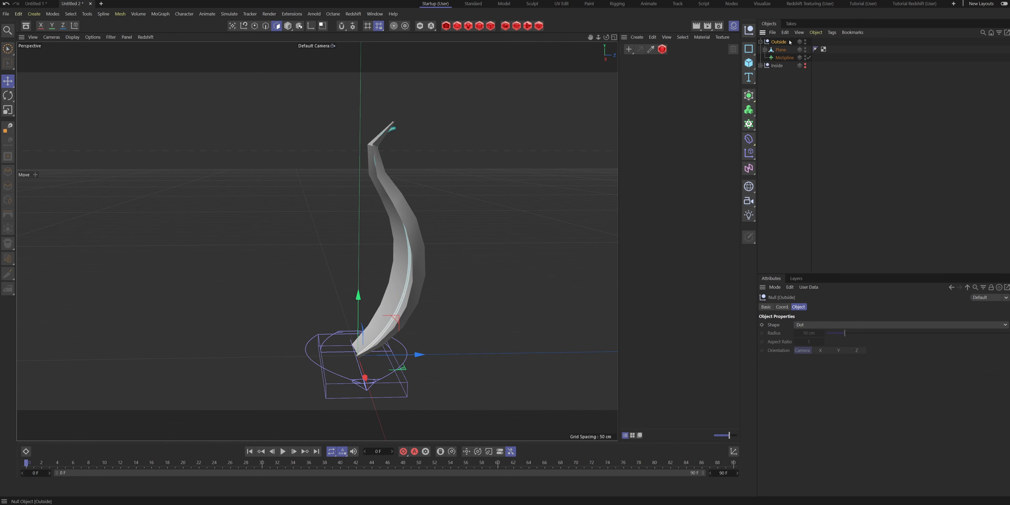
left_click(749, 125, "alt")
left_click(814, 307)
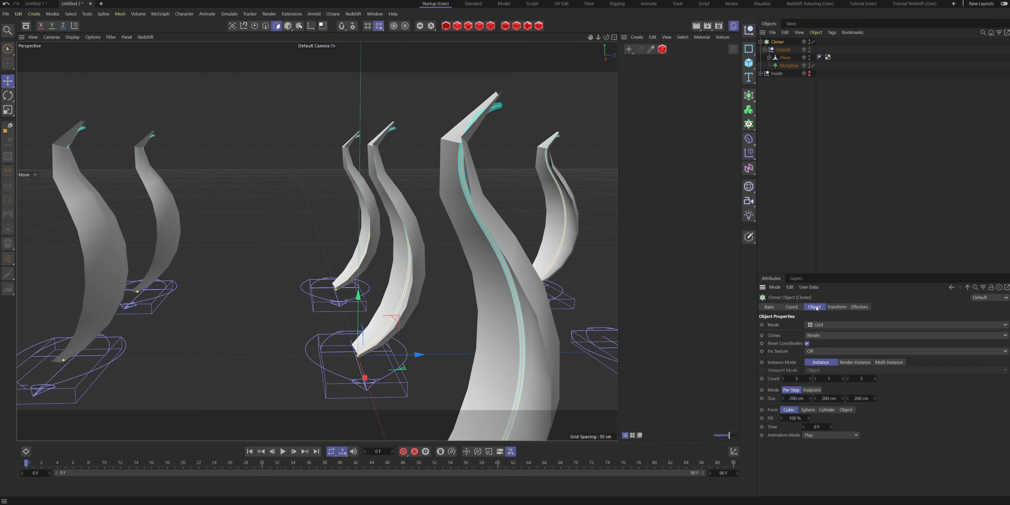
- Change the Cloner to Radial mode and set its radius to 0 cm
left_click(822, 324)
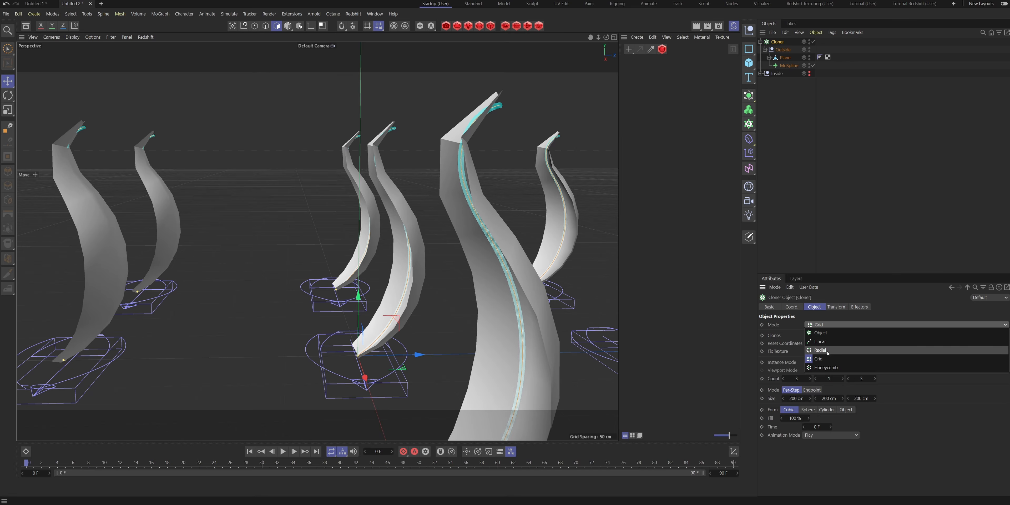
left_click(827, 354)
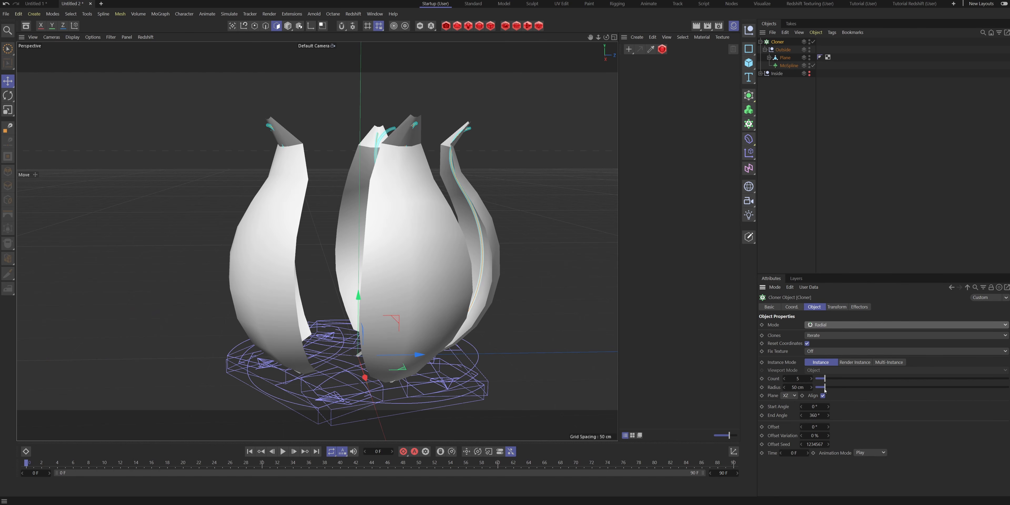
left_click_drag(824, 388, 800, 391)
left_click_drag(510, 314, 478, 337, "alt")
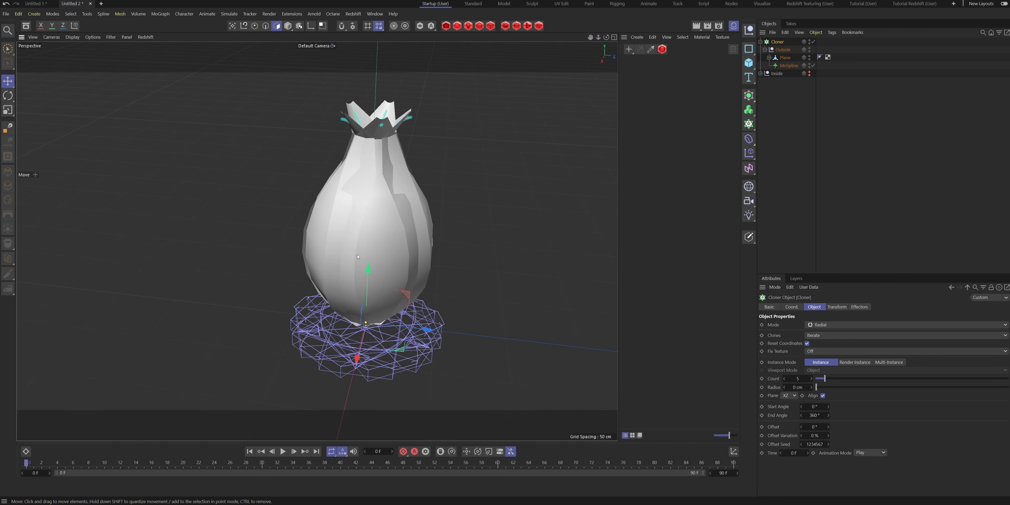
- Set the radial Cloner's count to 3
left_click(785, 379)
left_click(785, 379)
left_click_drag(374, 225, 392, 295, "alt")
- Expand the Plane's deformers and set the Top taper's strength to 94%
left_click(768, 58)
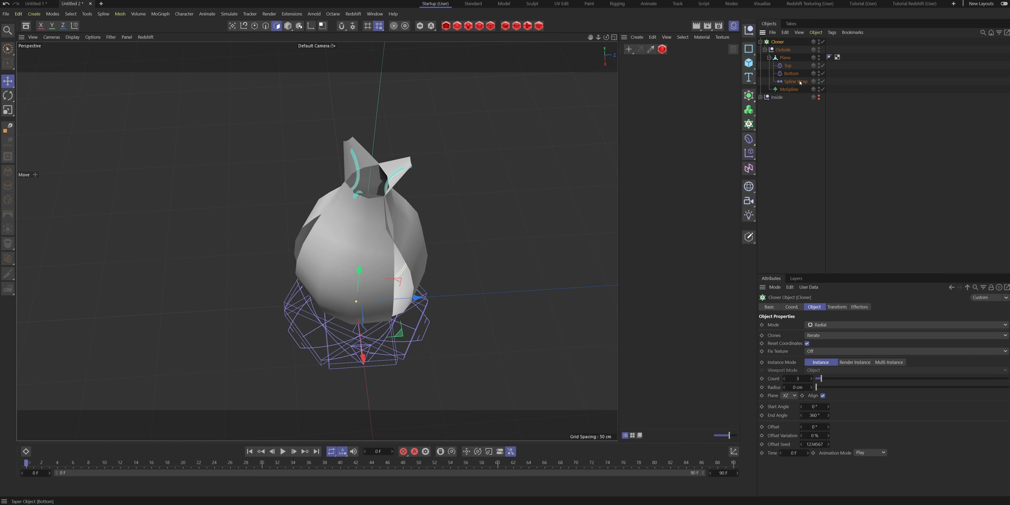
left_click(787, 66)
mouse_move(417, 222)
left_mouse_down("alt")
mouse_move(394, 232)
mouse_move(410, 214)
left_mouse_up("alt")
mouse_move(802, 358)
left_mouse_down()
mouse_move(816, 357)
mouse_move(803, 358)
left_mouse_up()
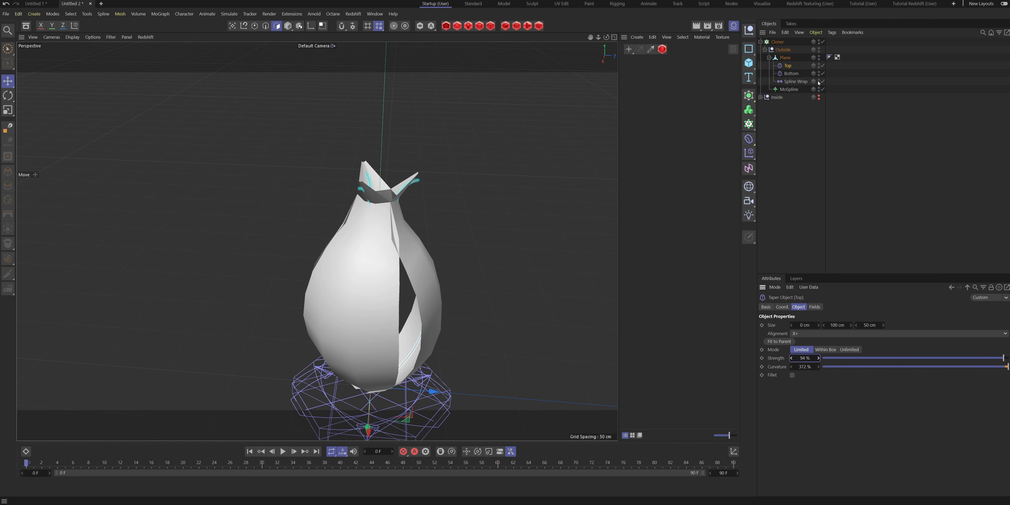
- Try a different strength and a higher curvature on the Bottom taper
left_click(790, 73)
left_click_drag(804, 357, 792, 358)
left_click_drag(887, 367, 956, 368)
- Raise the Top taper's curvature to 508% to widen the upper part of the petals
left_click(788, 66)
left_click_drag(818, 367, 770, 165)
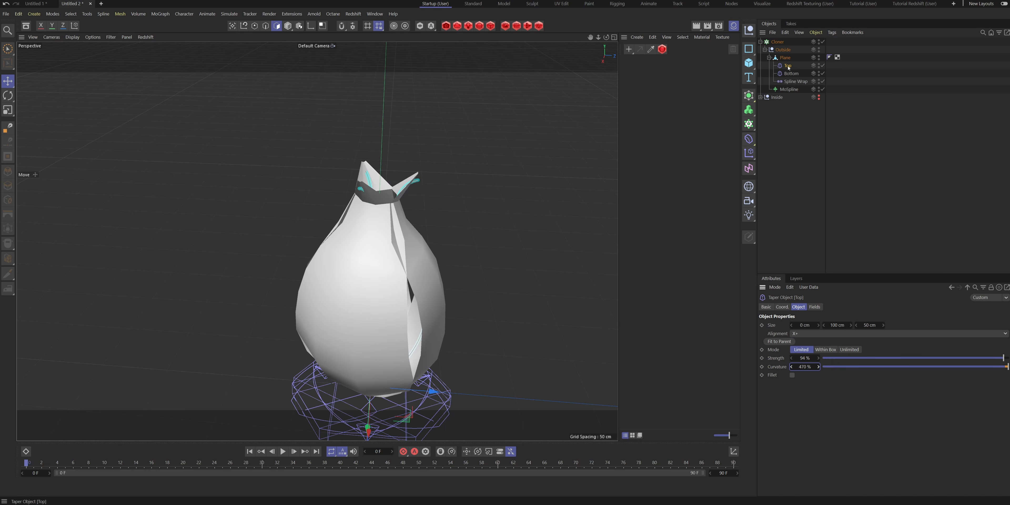
middle_click_drag(421, 361, 406, 250, "alt")
scroll(405, 249, "down", 2)
left_click_drag(405, 250, 372, 294, "alt")
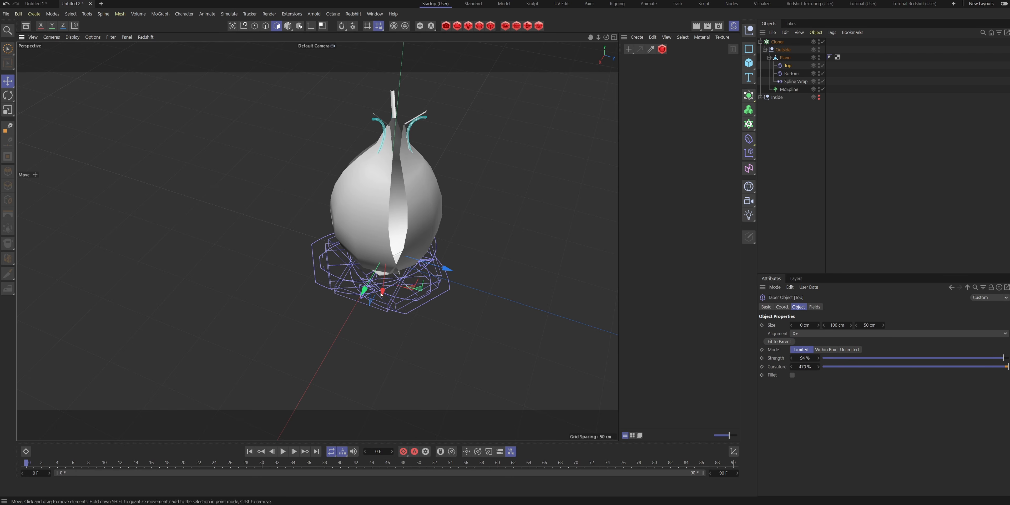
left_click_drag(818, 367, 818, 329)
- Reduce the Bottom taper's curvature and set its strength to 100%
left_click(790, 74)
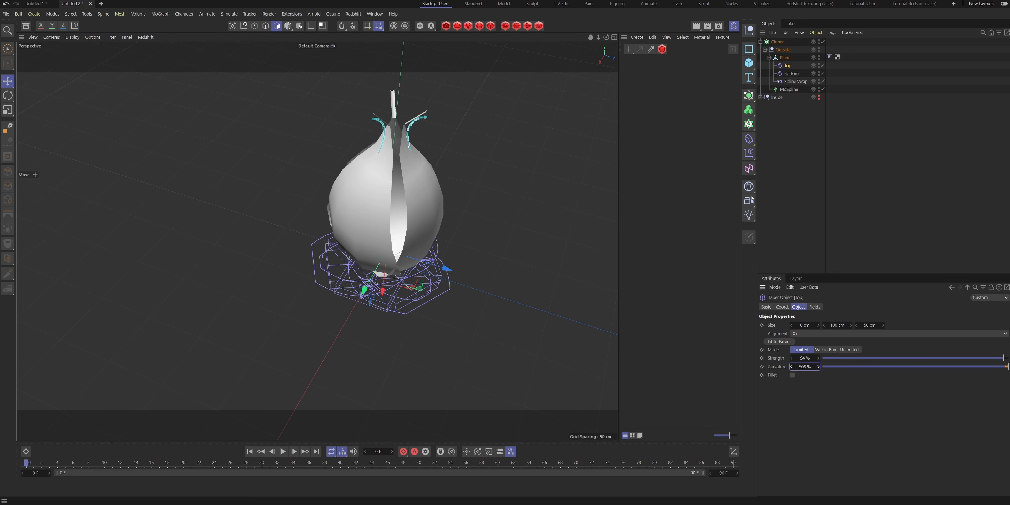
left_click_drag(960, 367, 868, 380)
left_click_drag(981, 357, 1007, 357)
left_click_drag(416, 220, 381, 184, "alt")
middle_click_drag(381, 179, 398, 220, "alt")
left_click_drag(398, 220, 445, 242, "alt")
- Set the outer petal MoSpline's Angle P to 37° and its bend to 84°
left_click(790, 90)
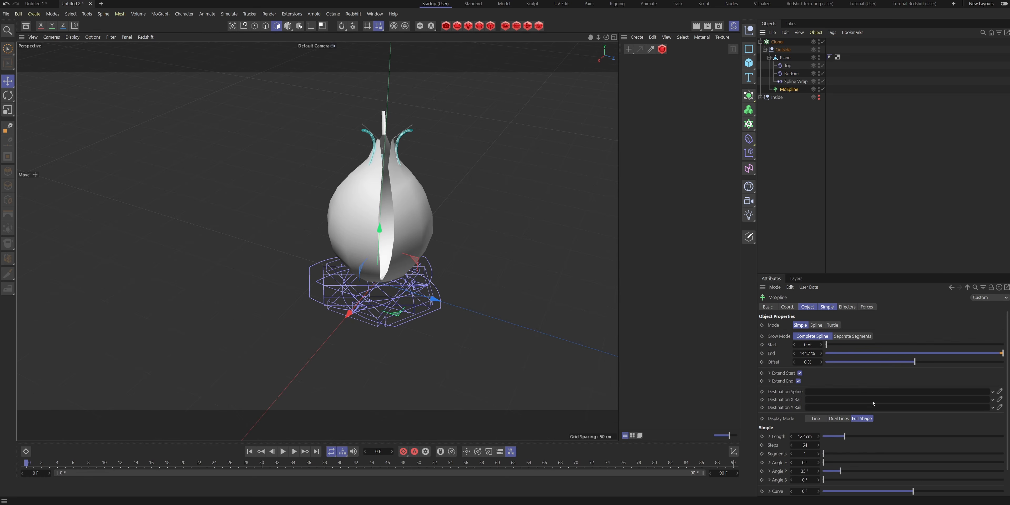
left_click(834, 308)
left_click_drag(840, 363, 842, 362)
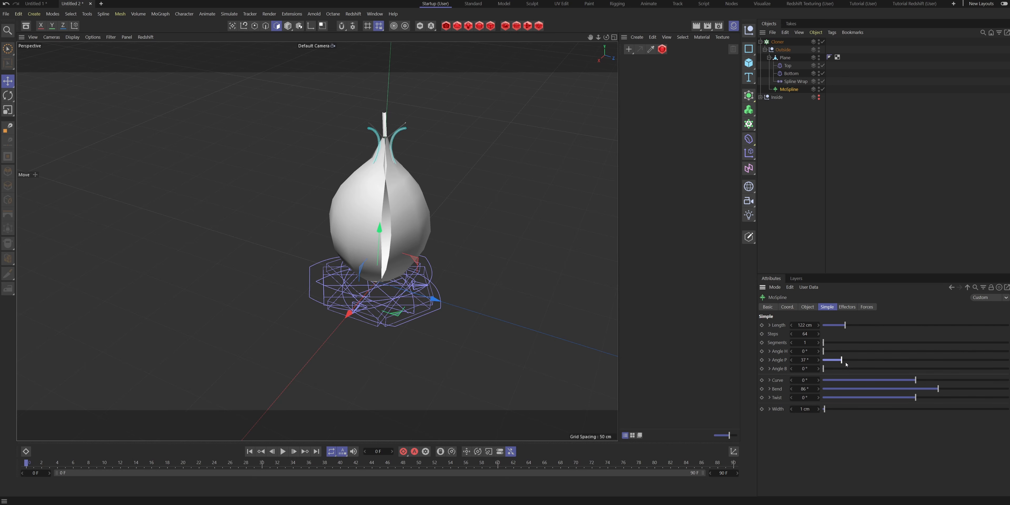
left_click_drag(936, 389, 936, 389)
left_click_drag(377, 232, 400, 307, "alt")
scroll(376, 299, "up", 5)
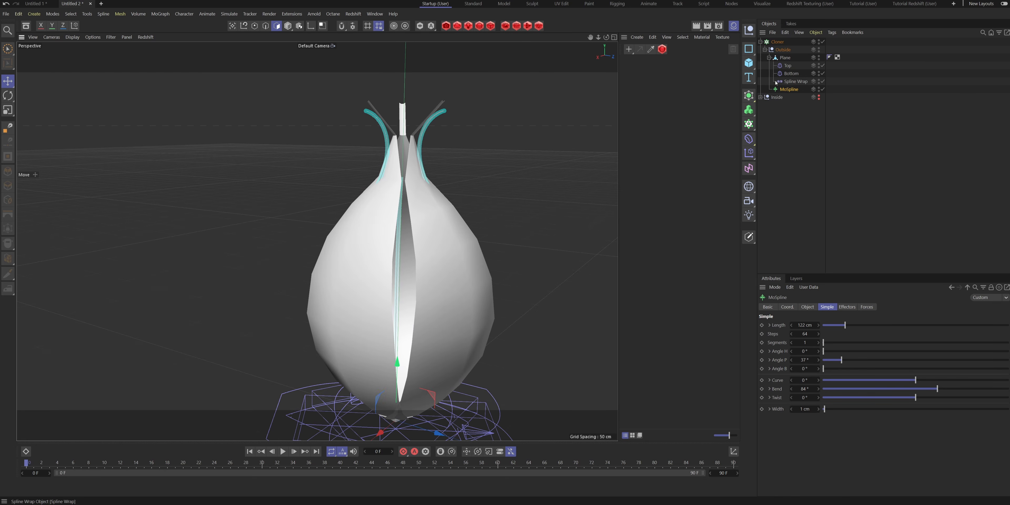
- Fine-tune the curvature of the Top and Bottom tapers, setting the Bottom one to 16%
left_click(790, 74)
left_click_drag(865, 366, 897, 366)
key("ctrl+z")
left_click(788, 66)
left_click_drag(805, 367, 816, 366)
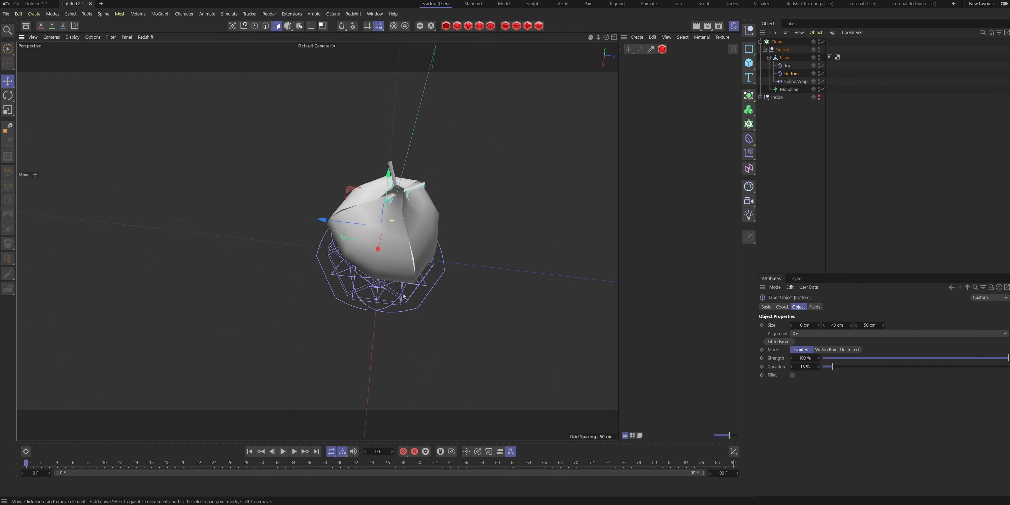
left_click_drag(404, 295, 505, 205, "alt")
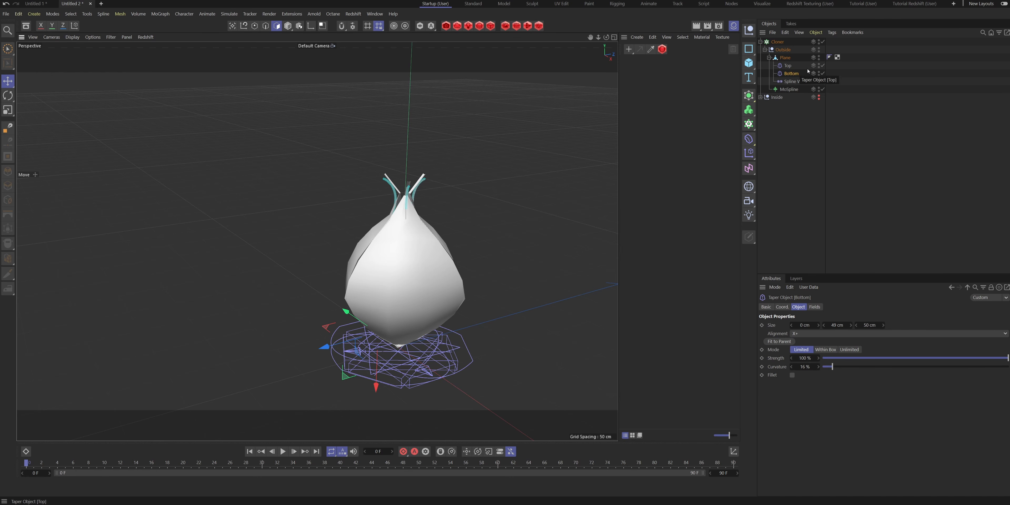
- Hide the Top taper, Bottom taper and Spline Wrap deformer cages in the viewport
left_click(819, 65)
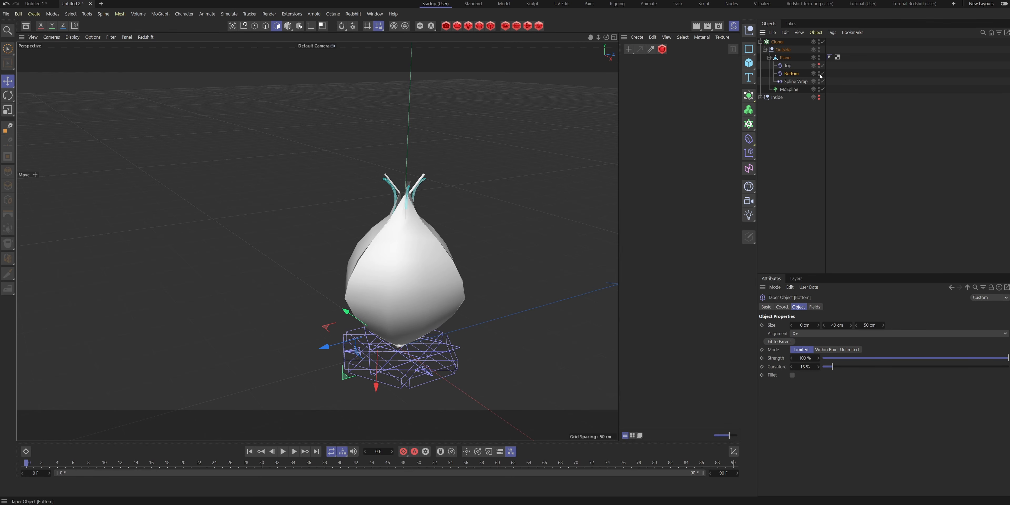
left_click(819, 72)
left_click(820, 81)
left_click(887, 98)
- Make the Inside group visible again alongside the outer petals
left_click_drag(358, 262, 404, 352, "alt")
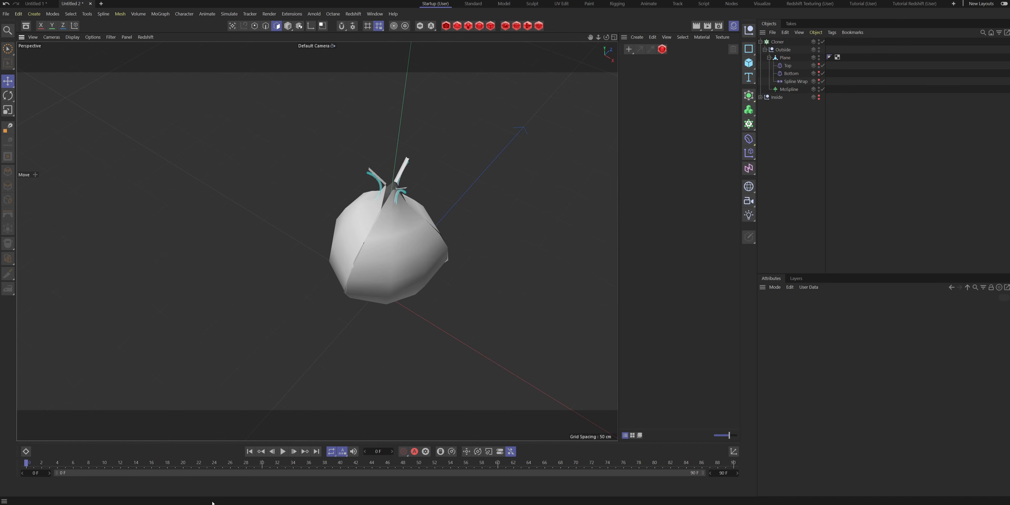
left_click_drag(473, 164, 394, 180, "alt")
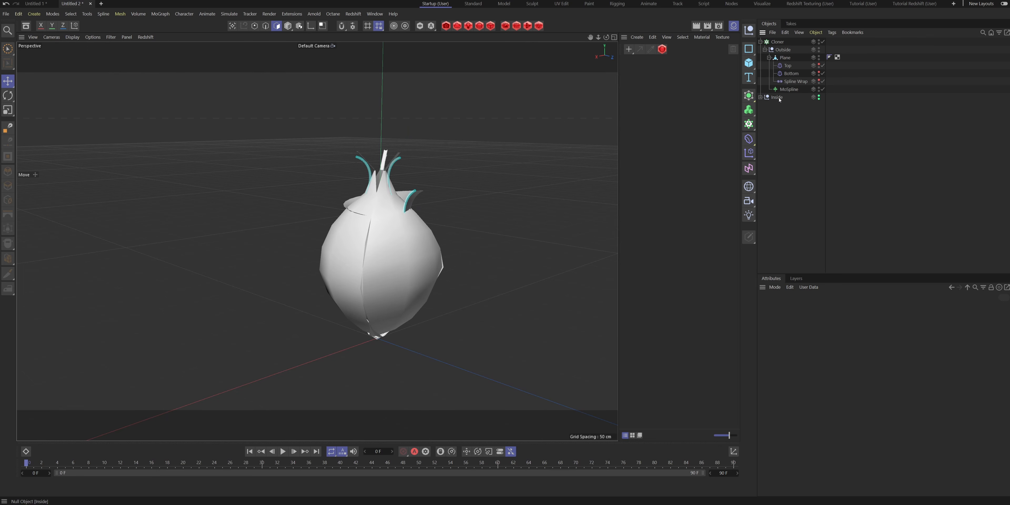
left_click(819, 98)
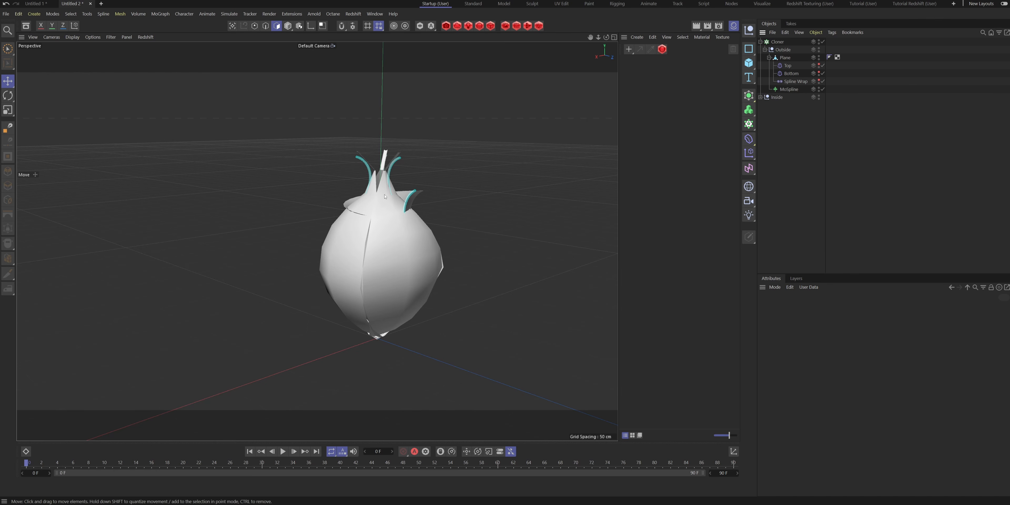
left_click_drag(382, 194, 435, 223, "alt")
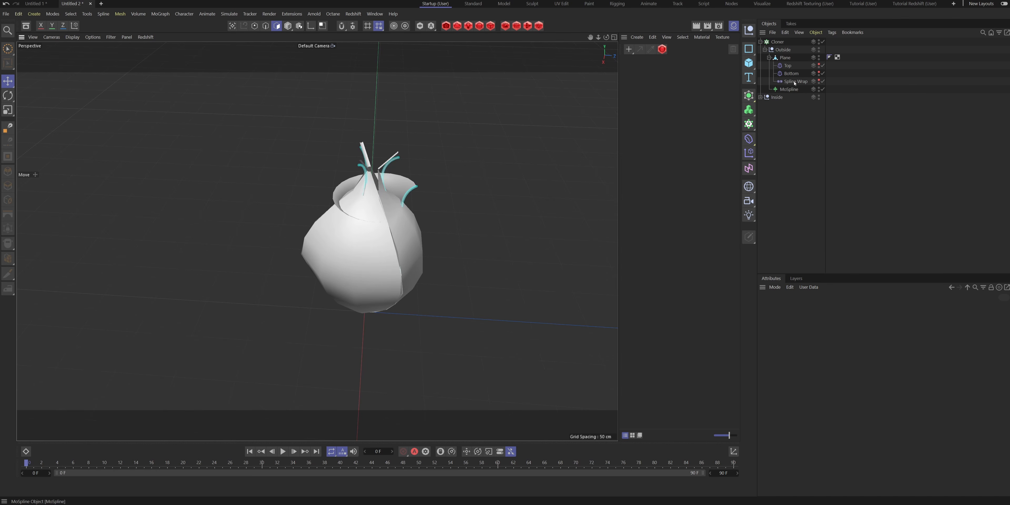
- Set the outer petal MoSpline's length to 156 cm and fine-tune its bend
left_click(789, 90)
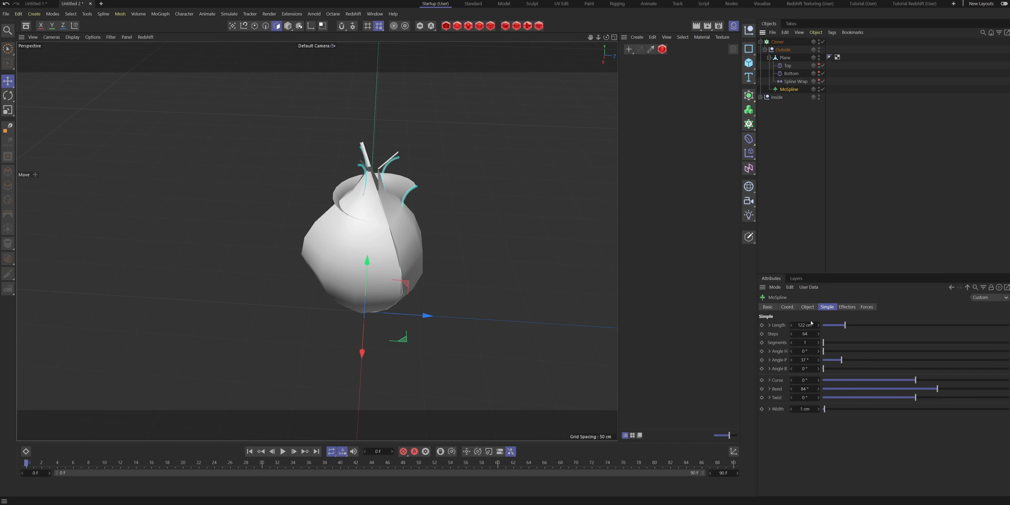
left_click_drag(802, 324, 817, 324)
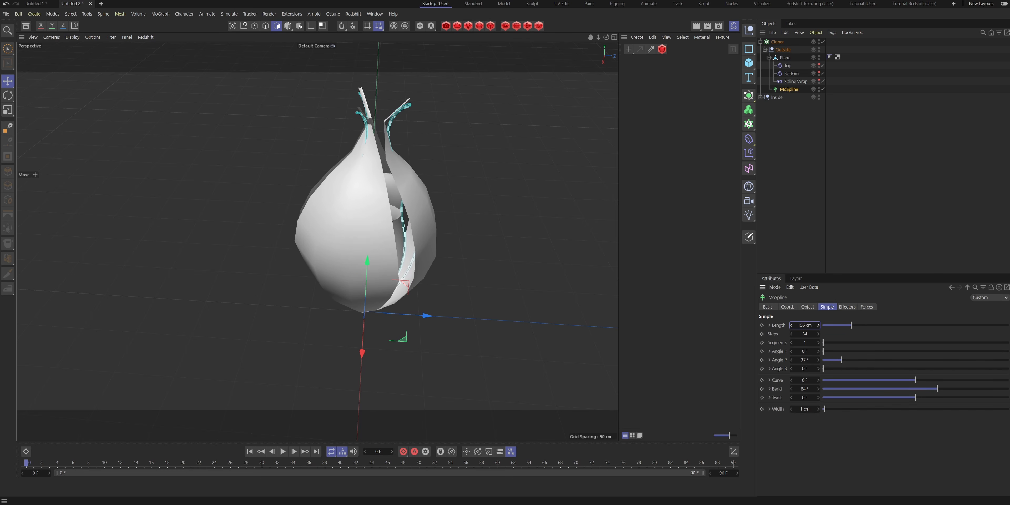
left_click_drag(421, 239, 358, 219, "alt")
left_click_drag(944, 388, 937, 388)
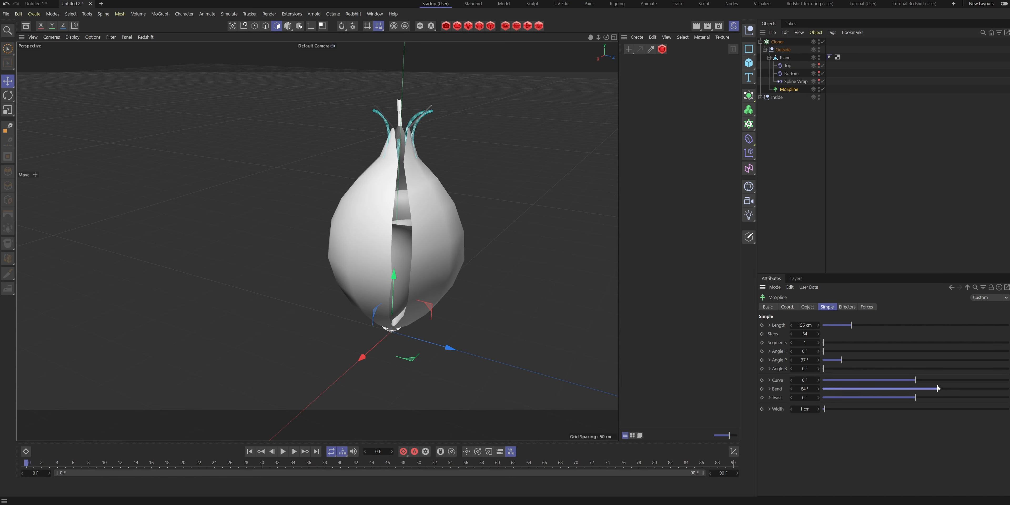
- Try a different curvature on the Bottom taper and undo it
left_click(791, 73)
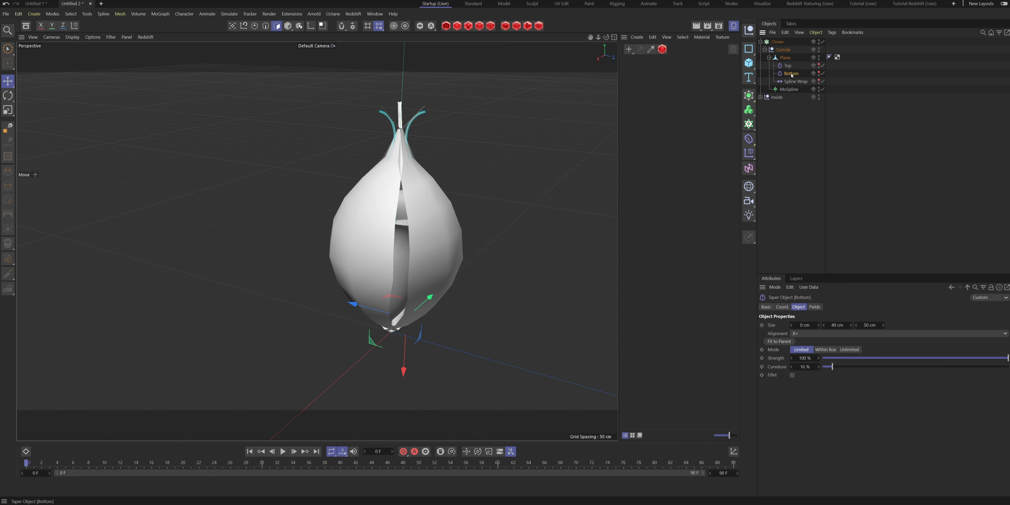
mouse_move(806, 366)
left_mouse_down()
mouse_move(822, 366)
mouse_move(795, 358)
mouse_move(806, 363)
left_mouse_up()
left_click(784, 67)
key("ctrl+z")
left_click_drag(385, 264, 490, 290, "alt")
- Collapse the Cloner's hierarchy and rename the Cloner as Outside
left_click(764, 49)
left_click(777, 43)
left_click(760, 42)
double_click(779, 43)
type("Ou")
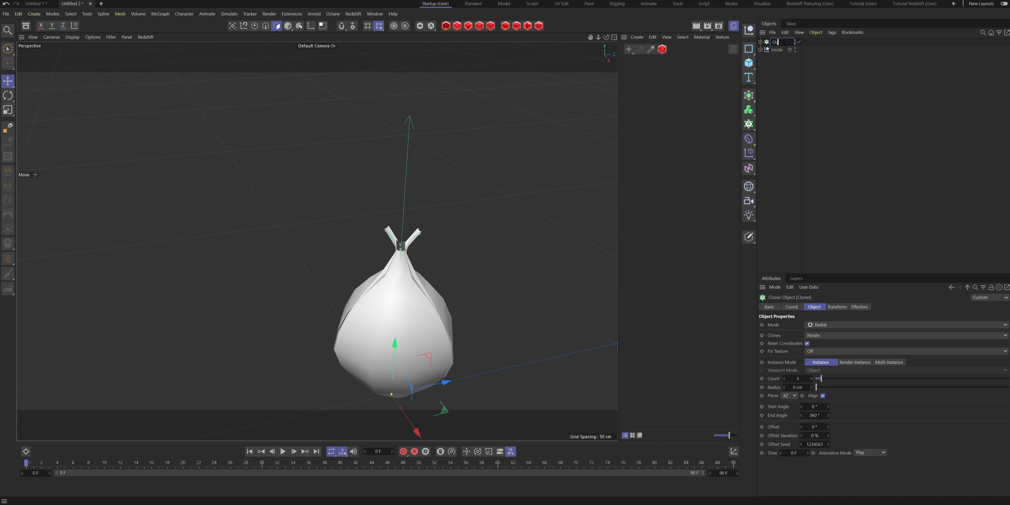
type("tside")
- Add a Cloner as the parent of the Inside group, in Linear mode with a count of 1
left_click(775, 51)
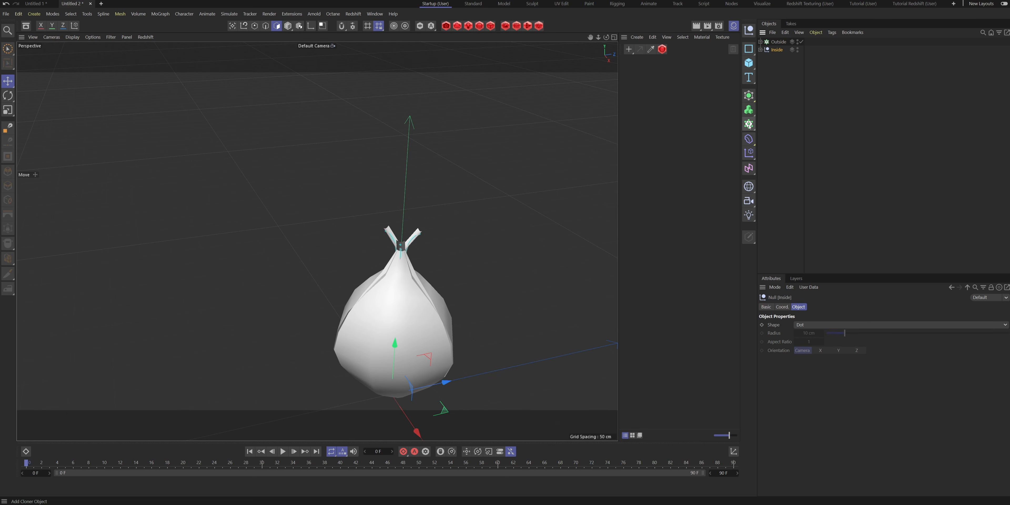
left_click(749, 124, "alt")
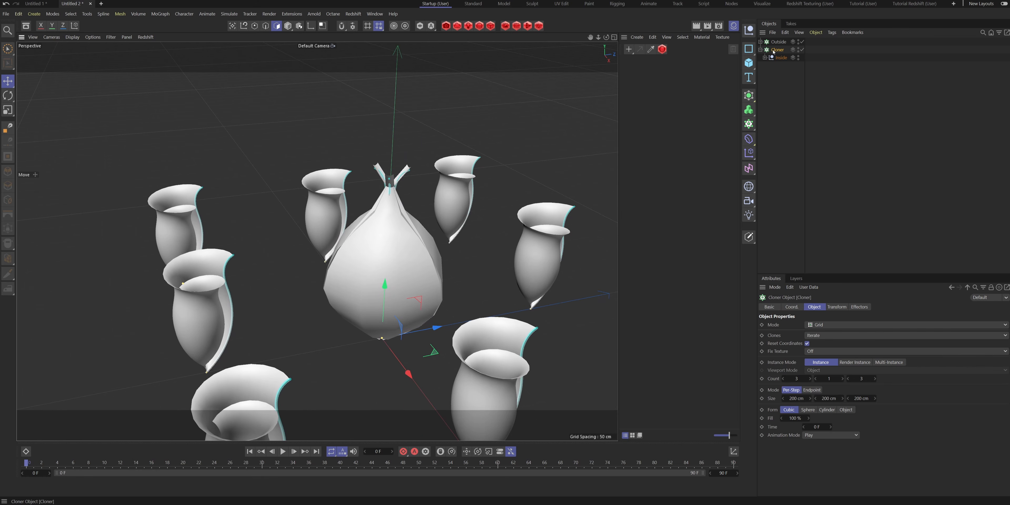
left_click(828, 326)
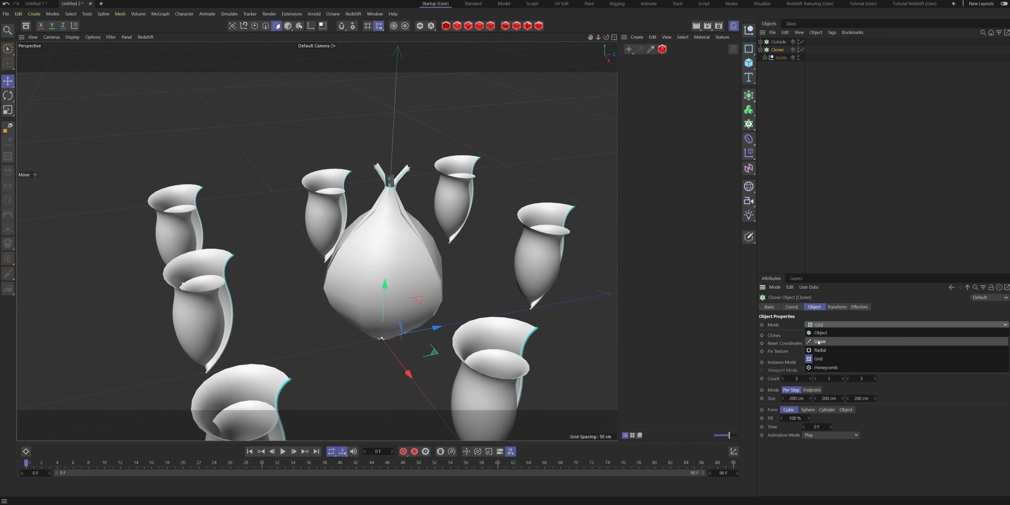
left_click(818, 342)
left_click(801, 378)
key("Return")
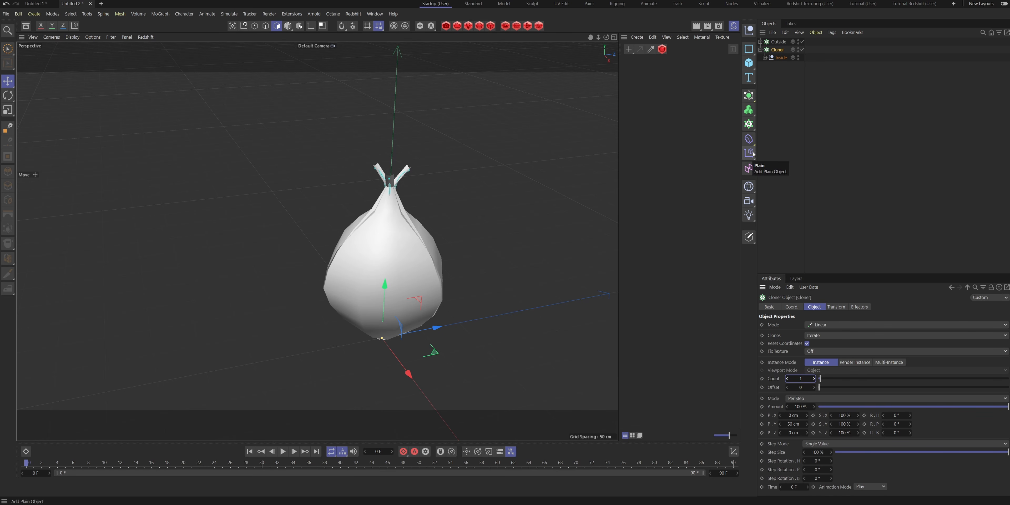
- Rename the new Cloner as Inside and collapse its hierarchy
double_click(777, 50)
type("Inside")
key("Return")
left_click(760, 50)
left_click_drag(513, 172, 462, 171, "alt")
- Create two materials and colour Mat.1 green with hue 137°, saturation 90% and value 100%
double_click(637, 67)
double_click(638, 78)
left_click(918, 403)
- Colour the material Mat blue with hue 210°, saturation 81% and value 100%
left_click(626, 80)
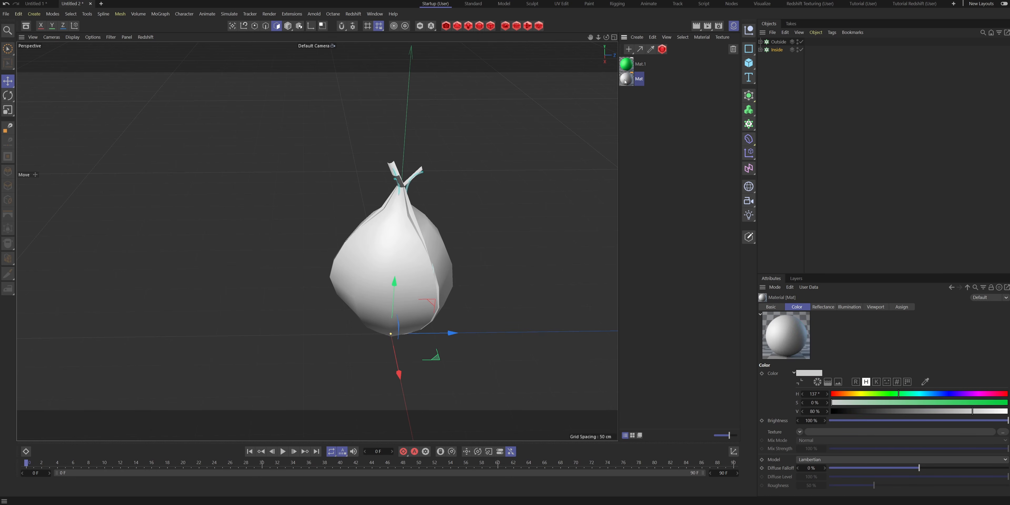
left_click_drag(948, 411, 1009, 410)
left_click_drag(936, 394, 968, 402)
left_click(969, 402)
left_click(933, 394)
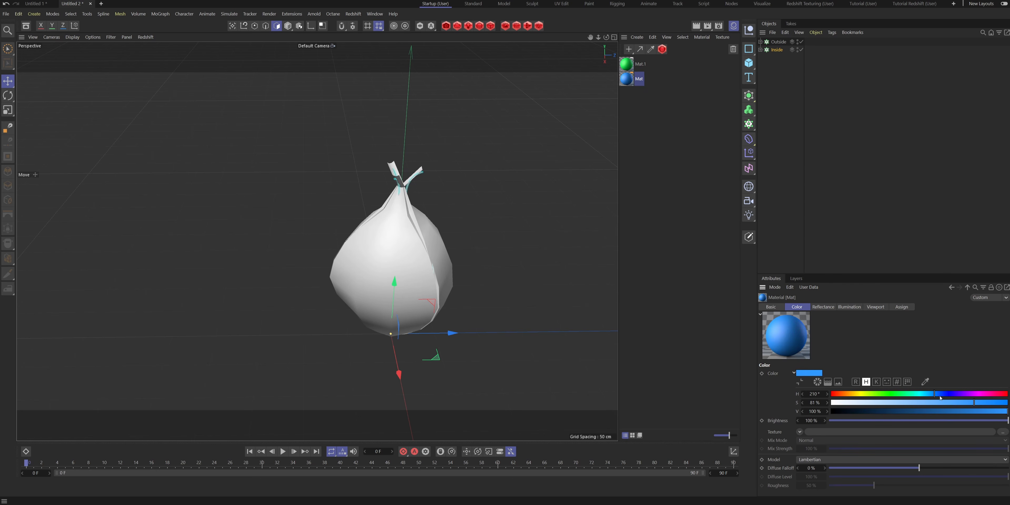
- Apply the blue material to the Inside cloner and the green material to the Outside cloner
left_click(633, 77)
left_click_drag(765, 42, 777, 50)
left_click(626, 66)
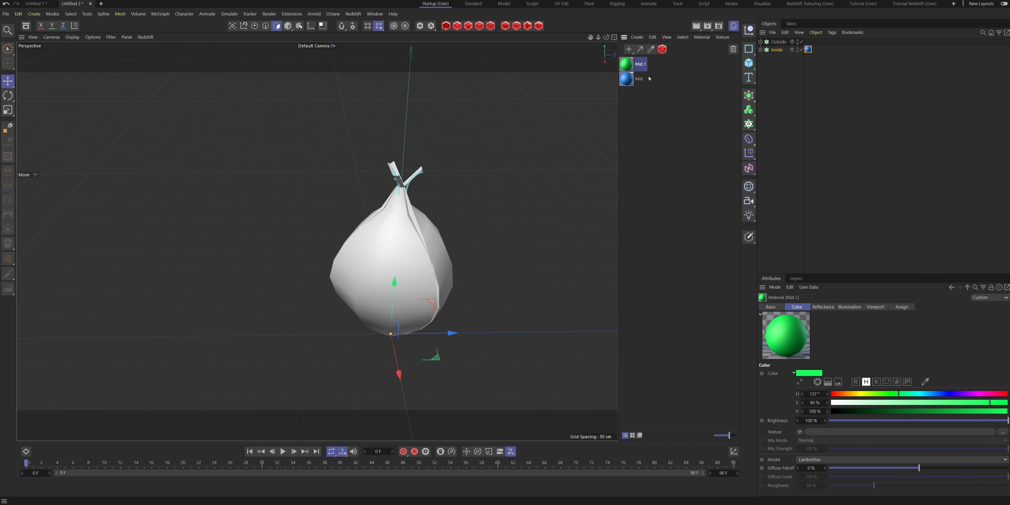
left_click_drag(776, 43, 777, 42)
left_click(887, 94)
left_click_drag(364, 227, 267, 271, "alt")
middle_click_drag(408, 216, 397, 239, "alt")
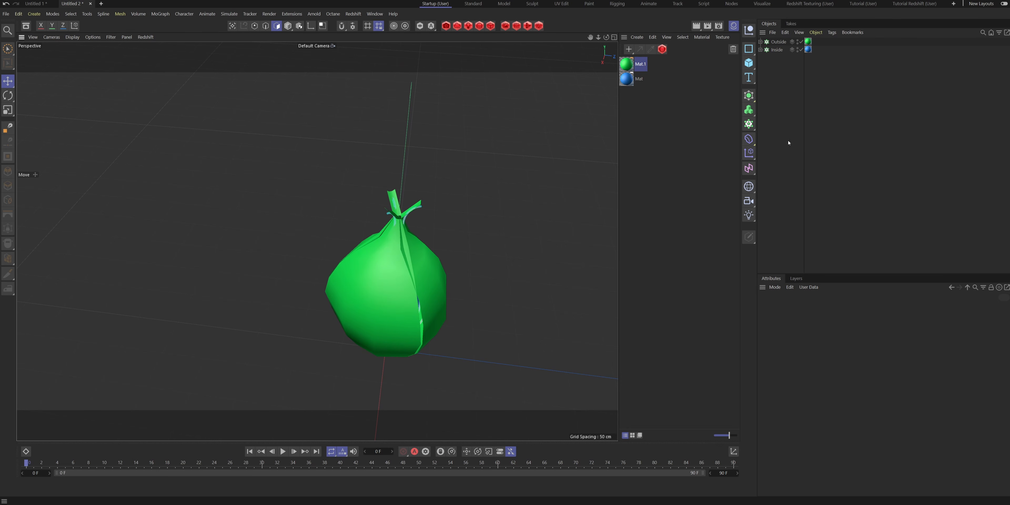
- Add two Plain effectors and rename them Outside and Inside
left_click(747, 154)
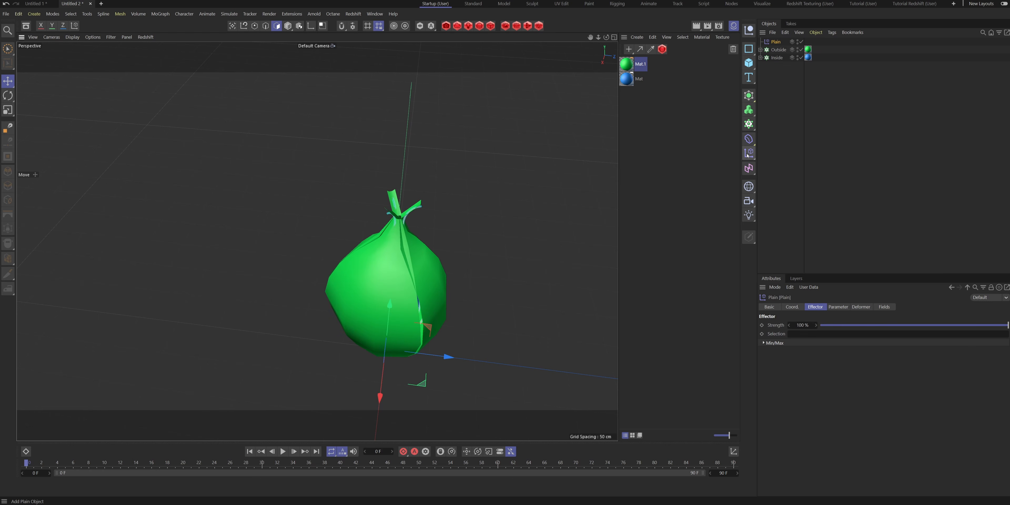
left_click(749, 155)
double_click(777, 42)
type("Outside")
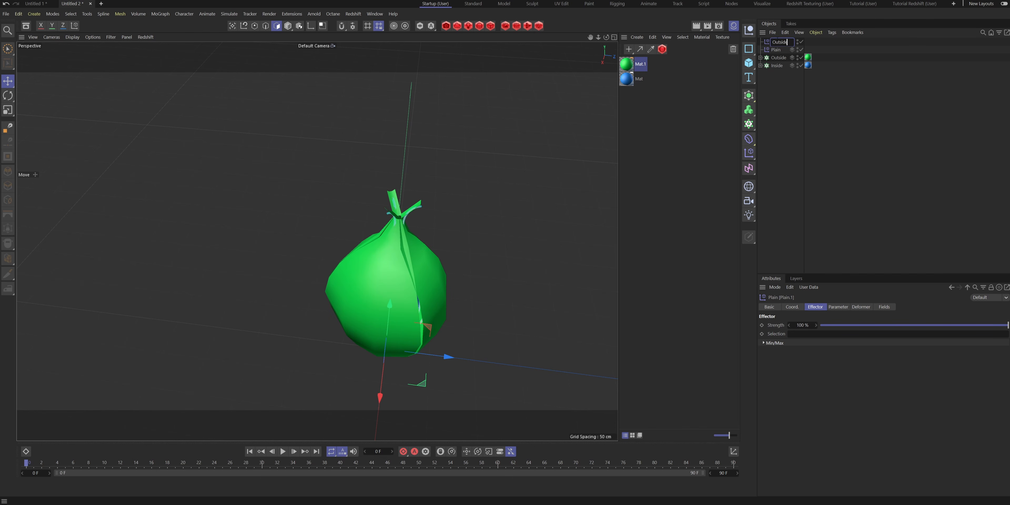
key("Return")
double_click(778, 50)
type("Inside")
key("Return")
- Assign the Inside Plain effector to the Inside cloner and the Outside effector to the Outside cloner
left_click(783, 66)
left_click(863, 307)
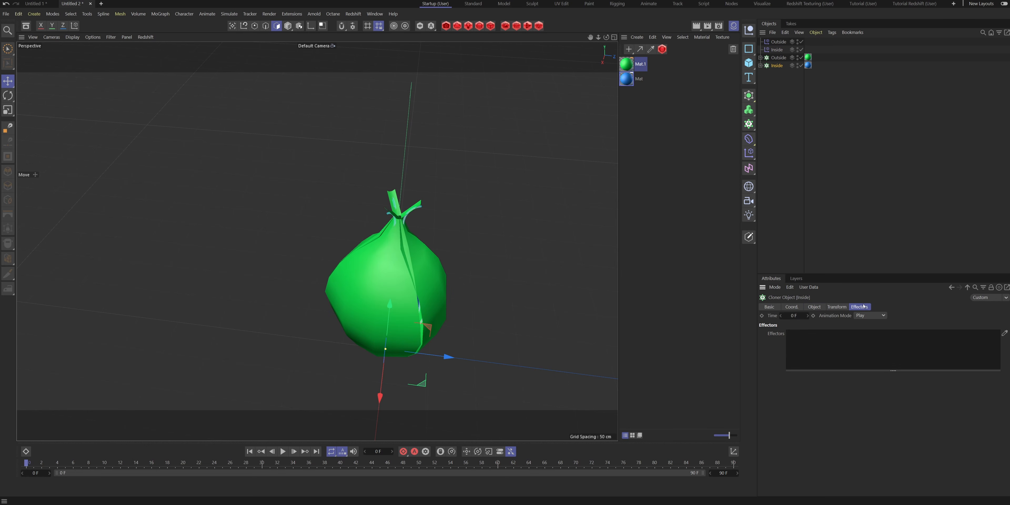
left_click_drag(832, 245, 842, 357)
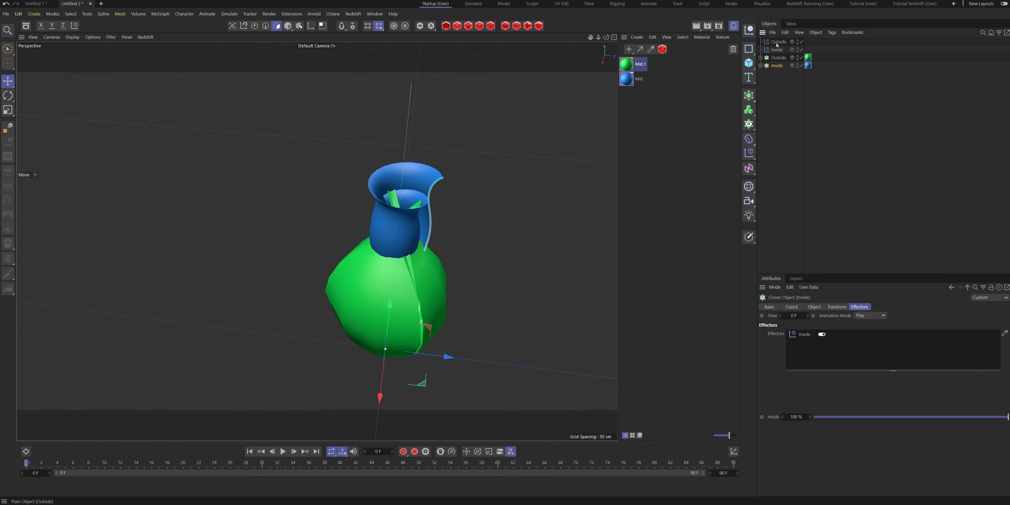
left_click(778, 58)
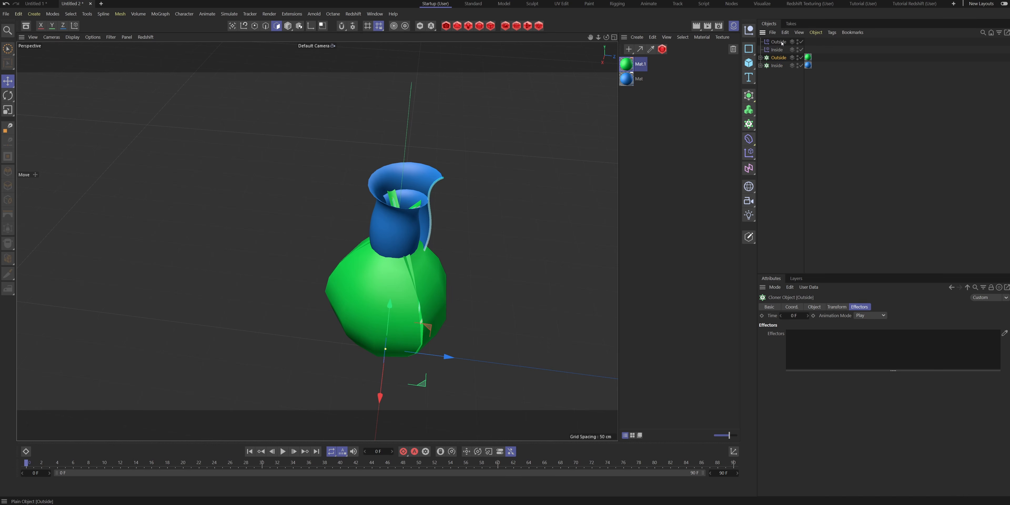
left_click_drag(878, 207, 847, 355)
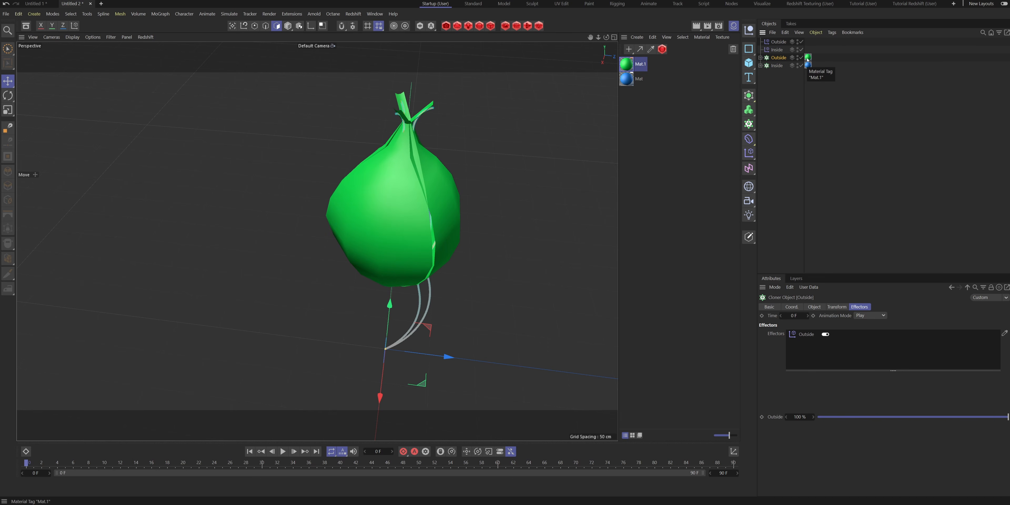
key("ctrl+z")
- Hide the Outside cloner and turn off the position parameter of the Inside Plain effector
left_click(797, 58)
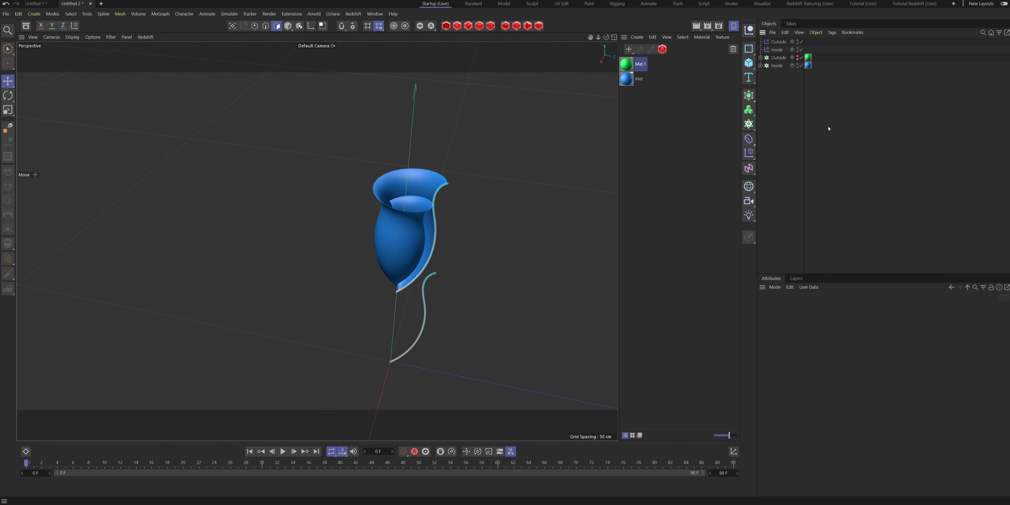
left_click(769, 51)
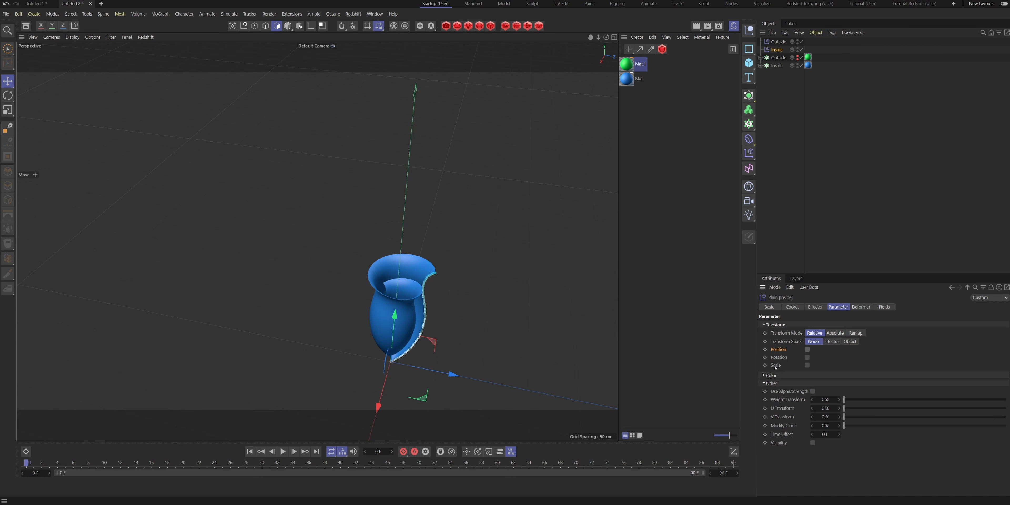
- Enable the Scale parameter of the Inside Plain effector and set its Y scale to 0.7
left_click(807, 366)
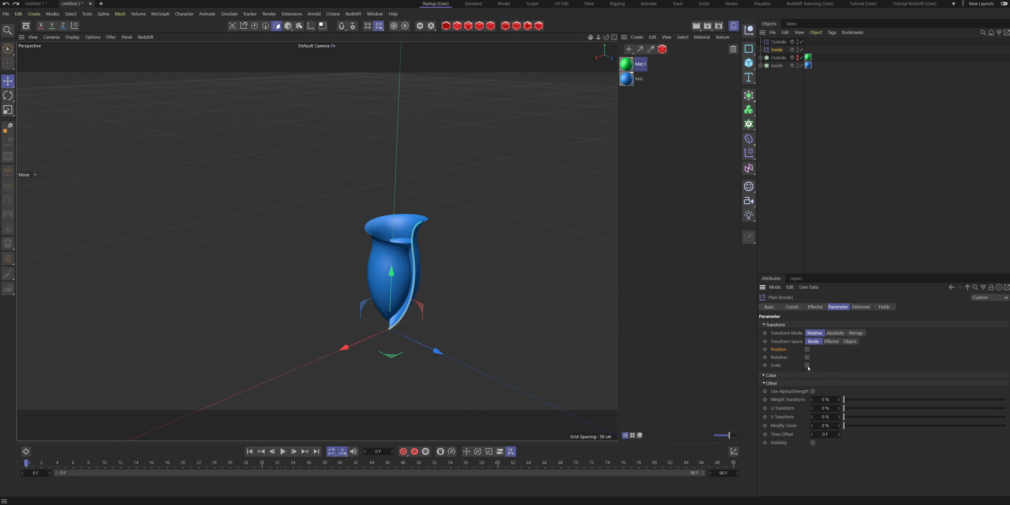
left_click(806, 365)
left_click(821, 398)
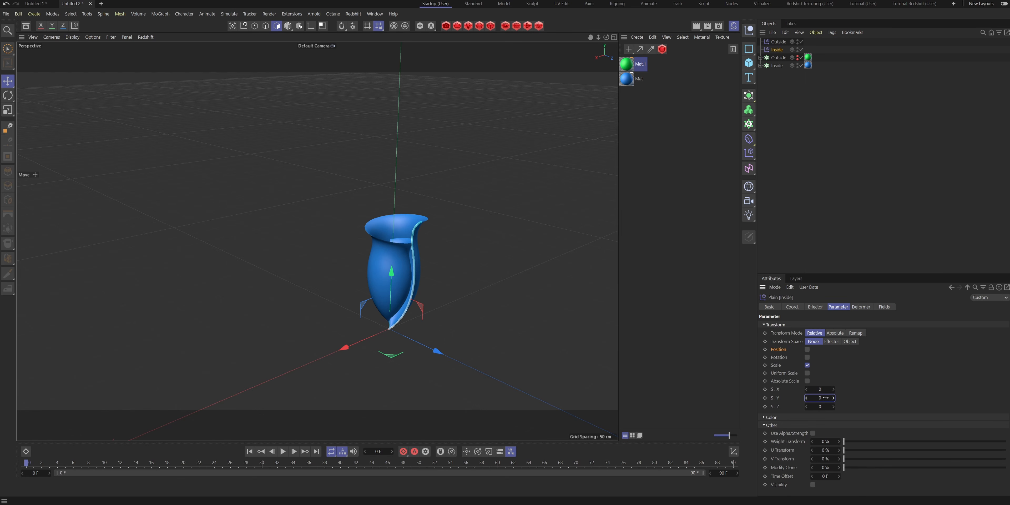
type(".6")
key("Return")
left_click(826, 397)
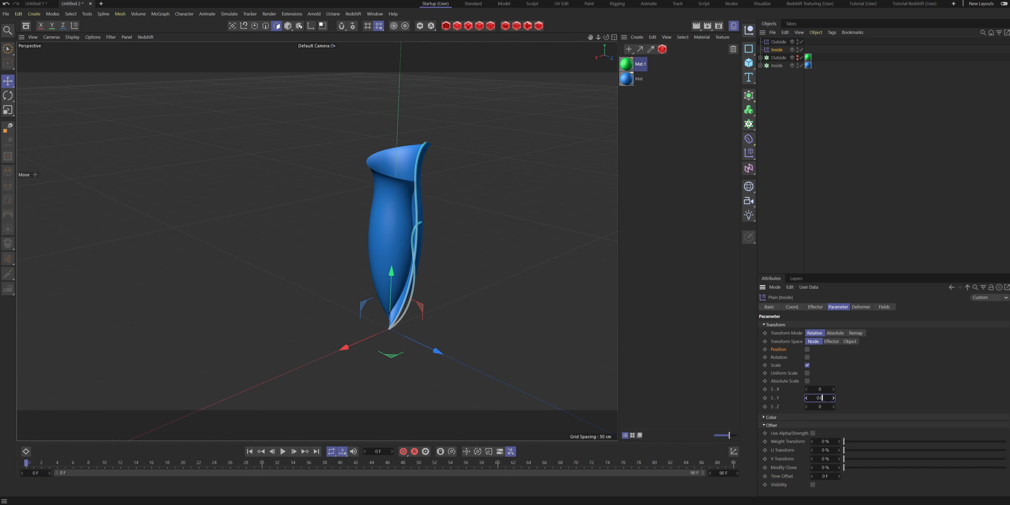
key("Return")
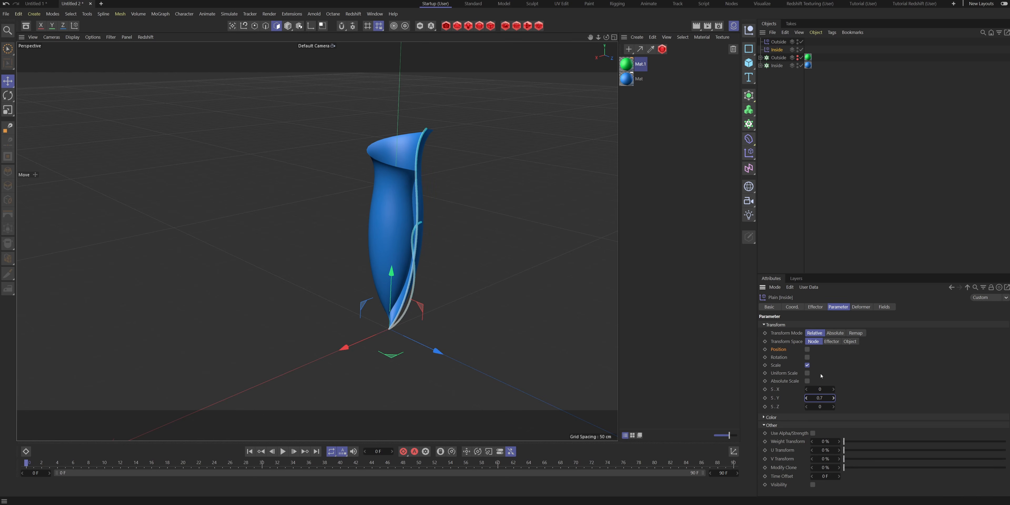
- Set the Inside effector's X and Z scale to 0.5 and test its strength, leaving it at 100%
left_click_drag(827, 391, 839, 391)
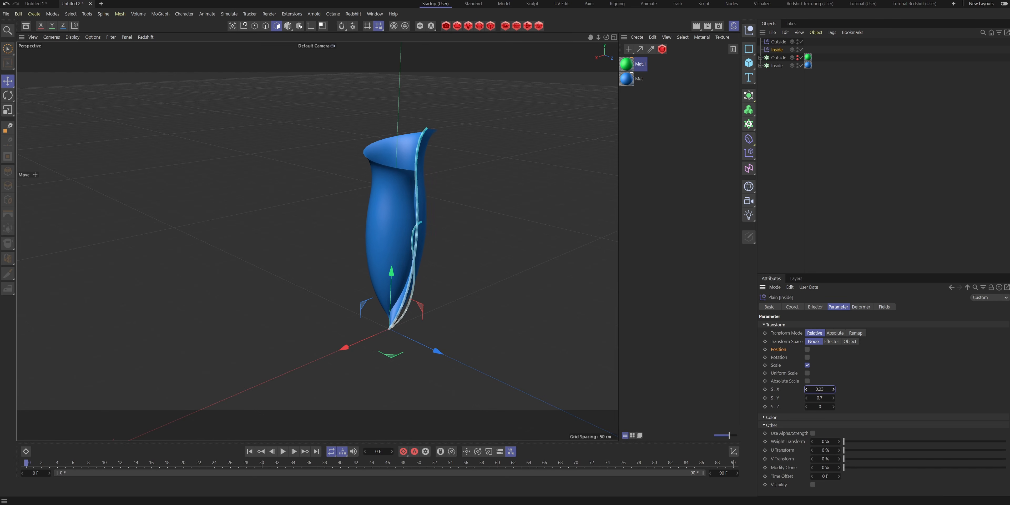
double_click(824, 388)
type("0.5")
key("Return")
left_click(829, 406)
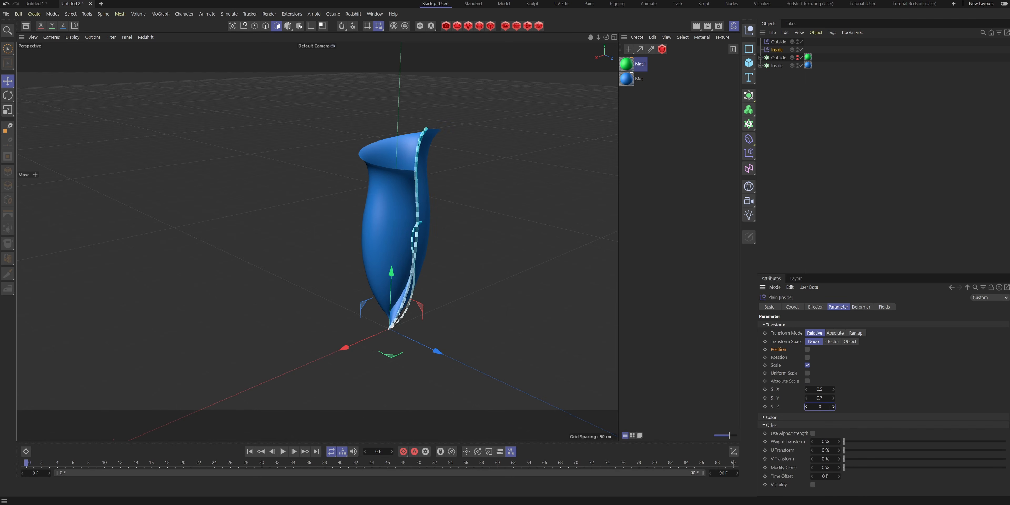
type(".5")
key("Return")
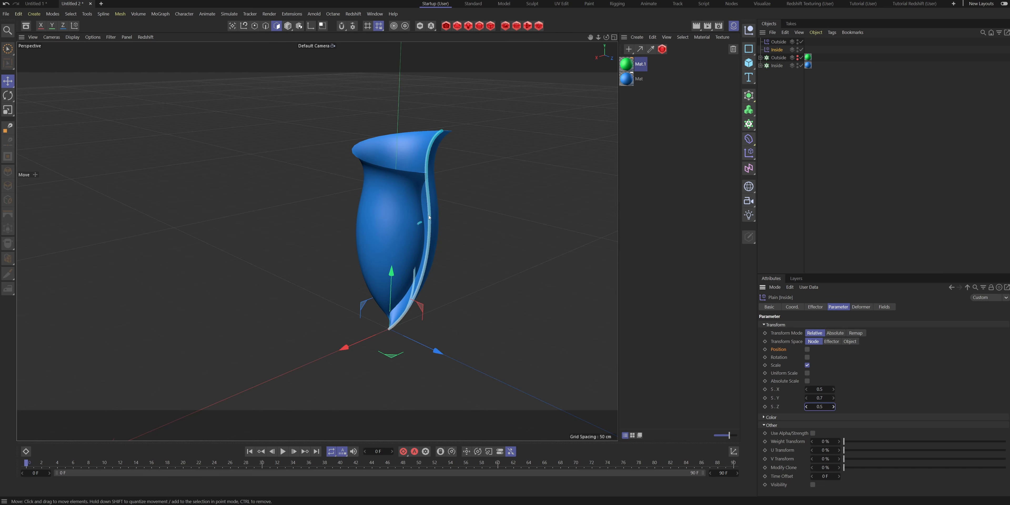
left_click_drag(401, 157, 405, 197, "alt")
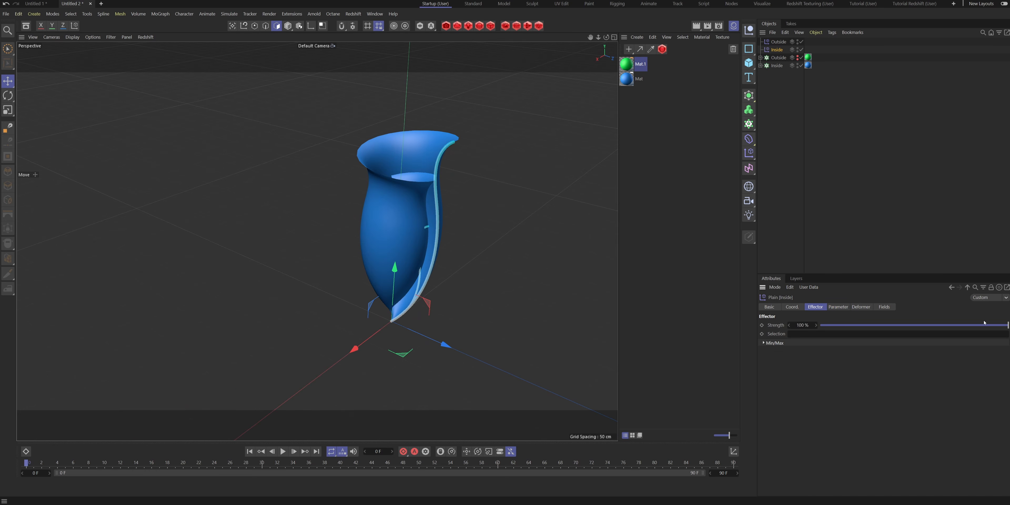
mouse_move(1007, 325)
left_mouse_down()
mouse_move(823, 325)
mouse_move(1008, 325)
left_mouse_up()
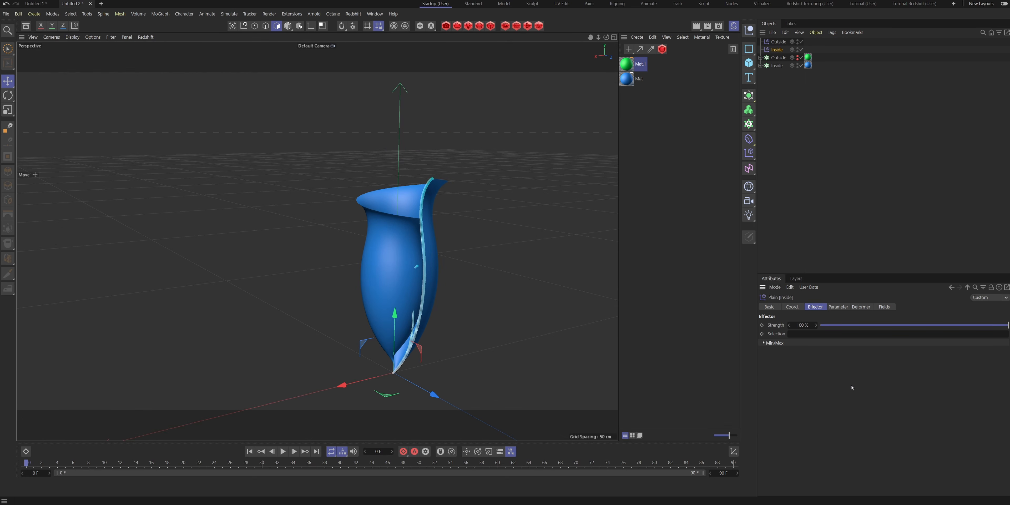
- Add a Linear Field to the Inside Plain effector and rename the field Inside
left_click(884, 307)
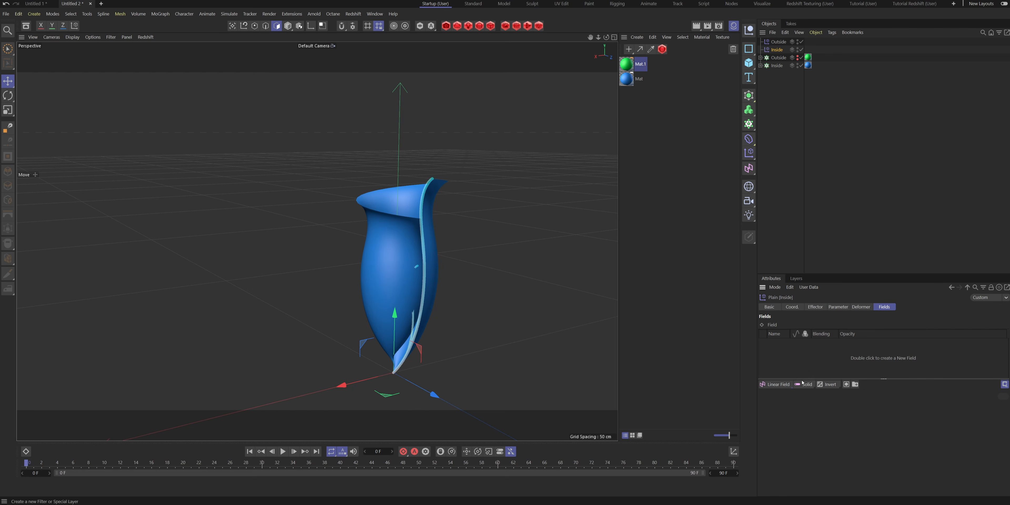
left_click(769, 387)
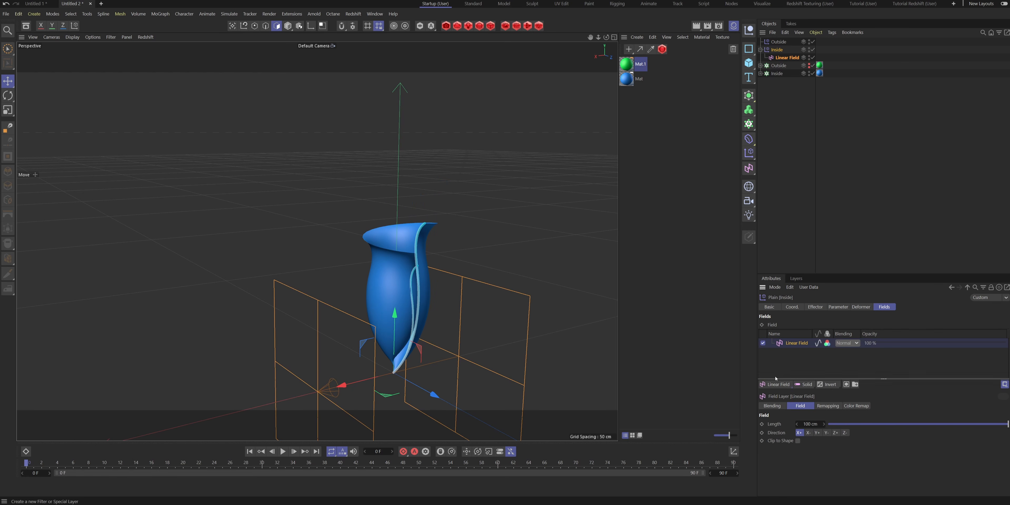
double_click(788, 57)
type("Inside")
key("Return")
left_click(778, 49)
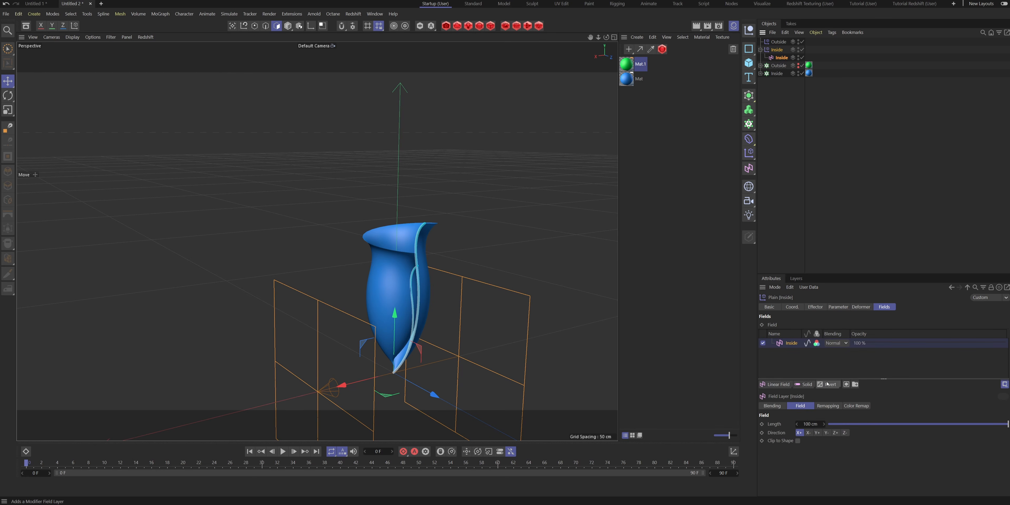
- Add a Delay modifier layer to the Inside effector's fields and set its mode to Spring
left_click(816, 354)
left_click(827, 384)
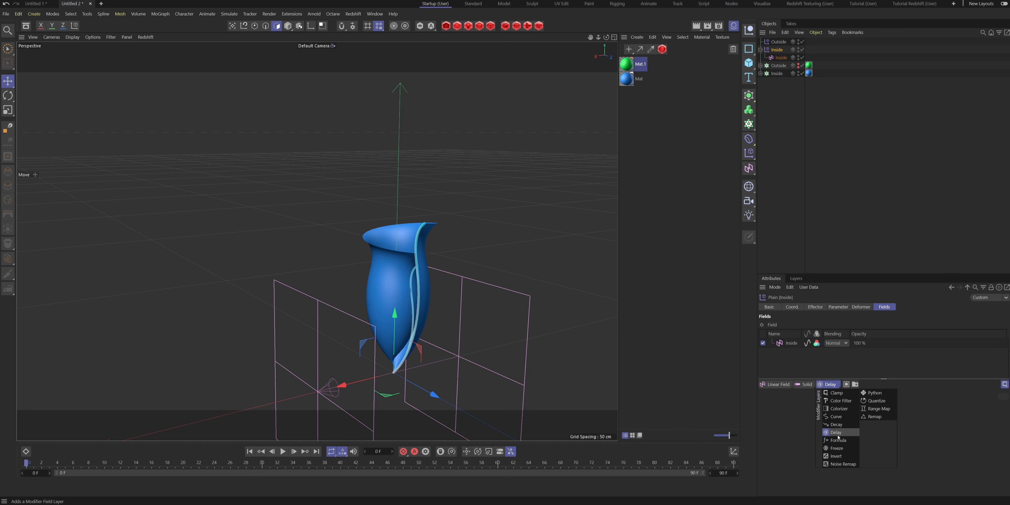
left_click(843, 432)
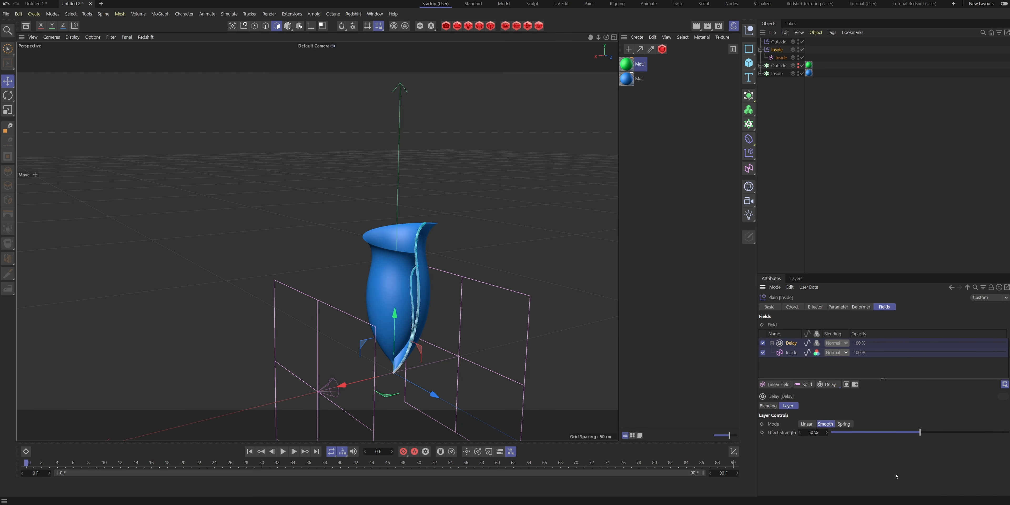
left_click(844, 424)
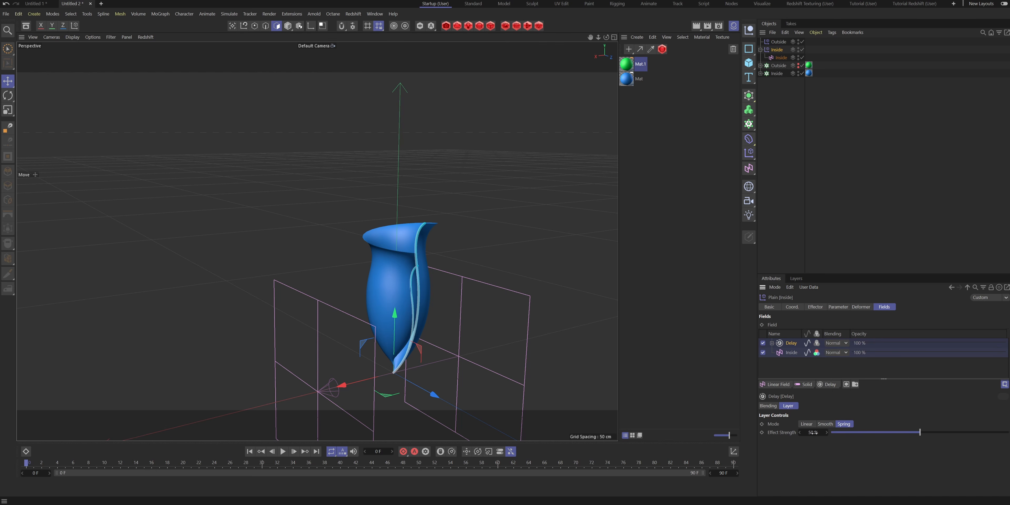
- Rotate the Inside linear field so it points vertically upward and move it below the flower
left_click_drag(510, 344, 485, 346, "alt")
middle_click_drag(485, 345, 514, 281, "alt")
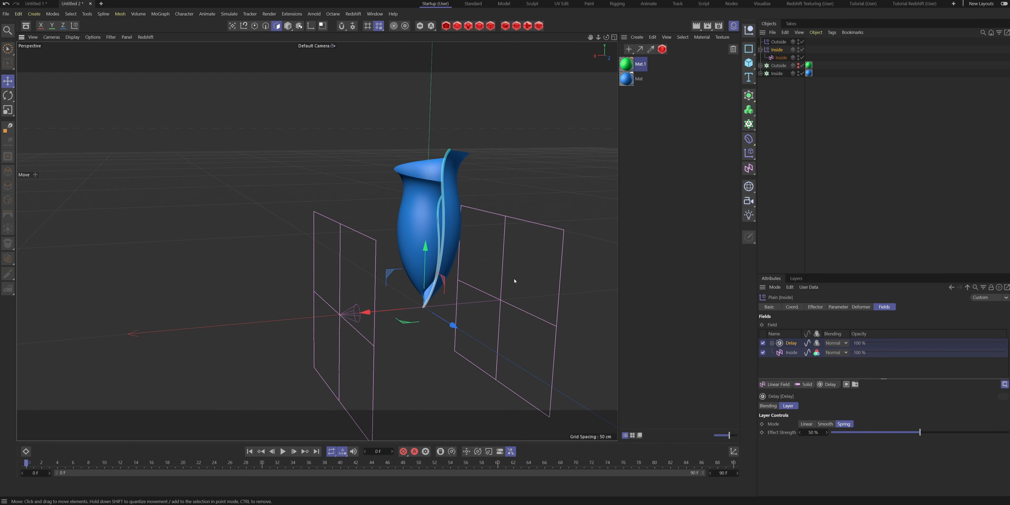
left_click(781, 58)
middle_click_drag(435, 292, 458, 291, "alt")
key("t")
key("r")
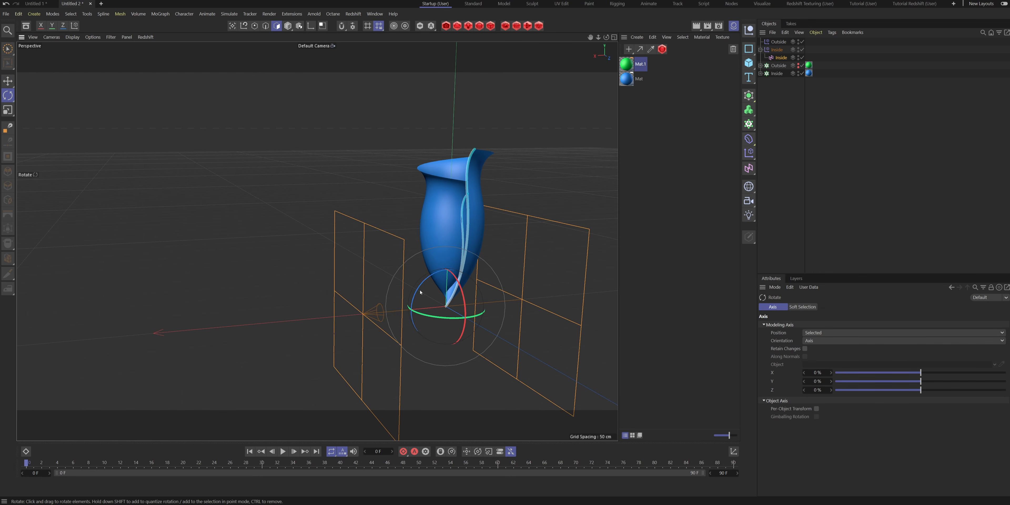
left_click_drag(423, 290, 440, 498)
key("e")
left_click_drag(441, 431, 451, 192)
left_click_drag(392, 7, 383, 117)
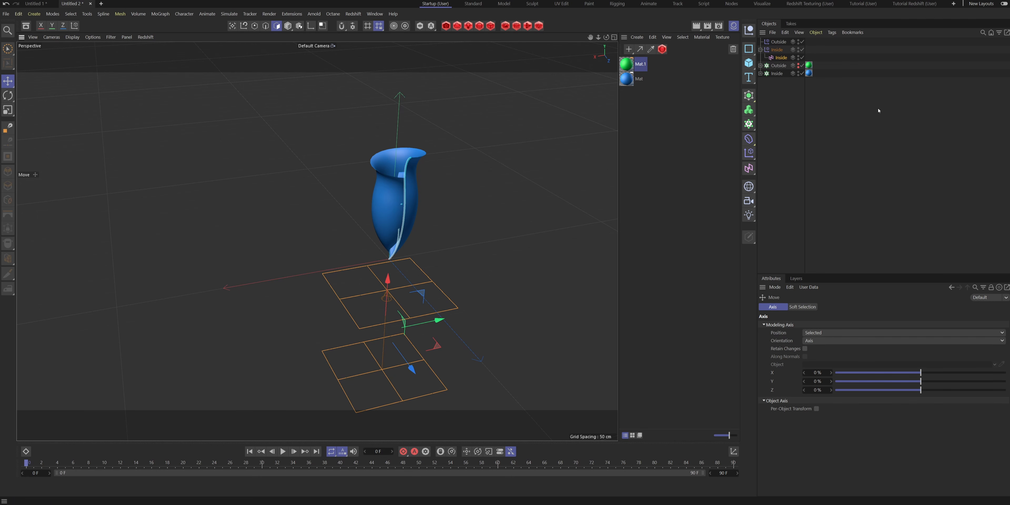
- Show only the Outside cloner instead of the Inside one and turn off the Outside Plain effector's position parameter
left_click(798, 66, "alt")
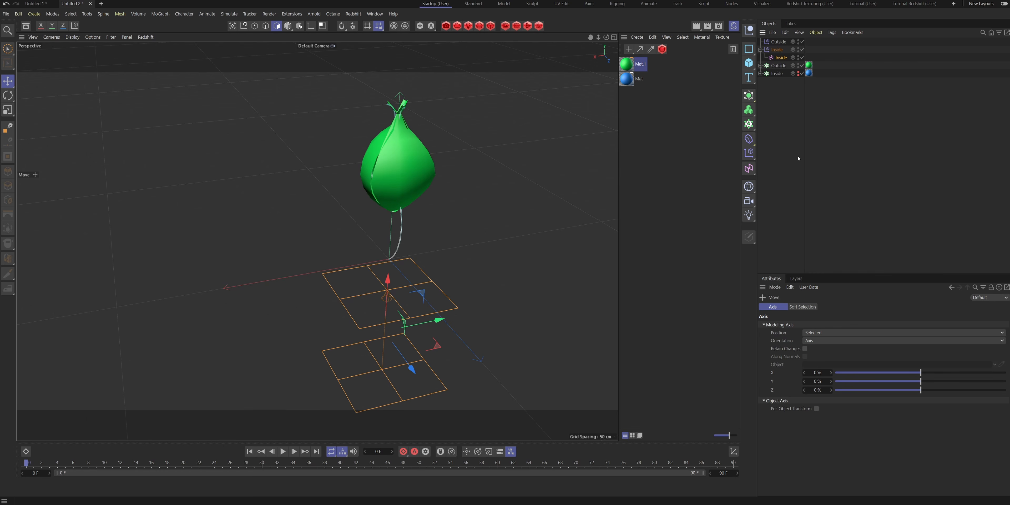
scroll(413, 191, "up", 5)
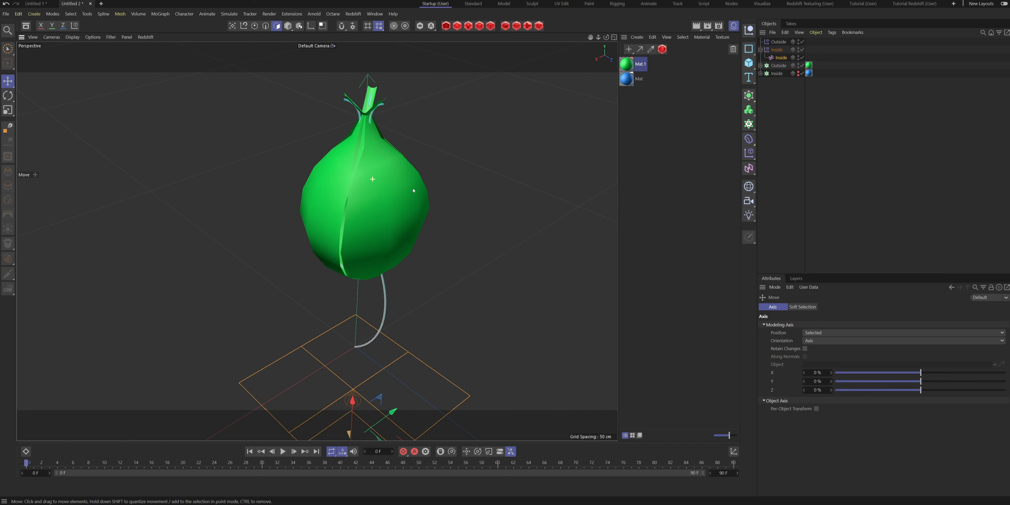
left_click_drag(413, 190, 422, 200, "alt")
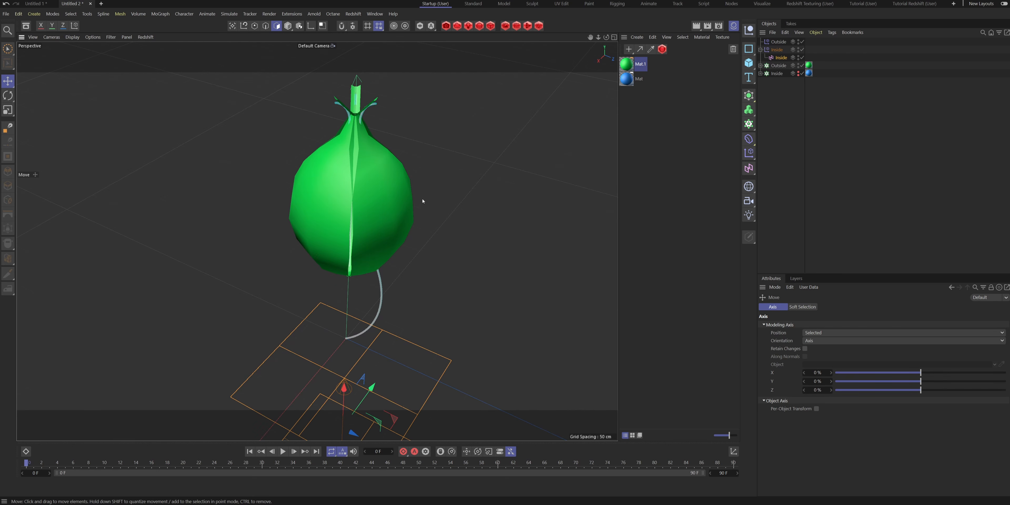
left_click(778, 42)
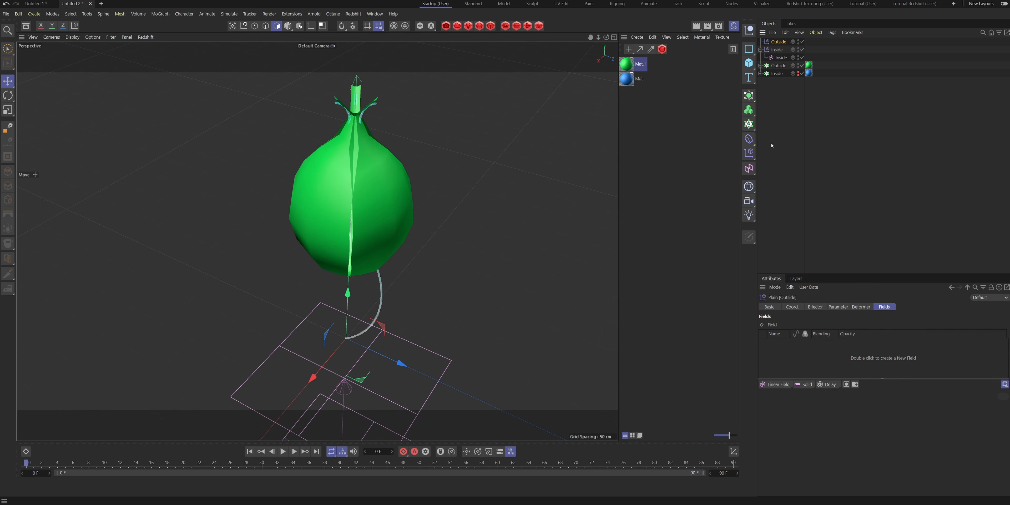
left_click(835, 308)
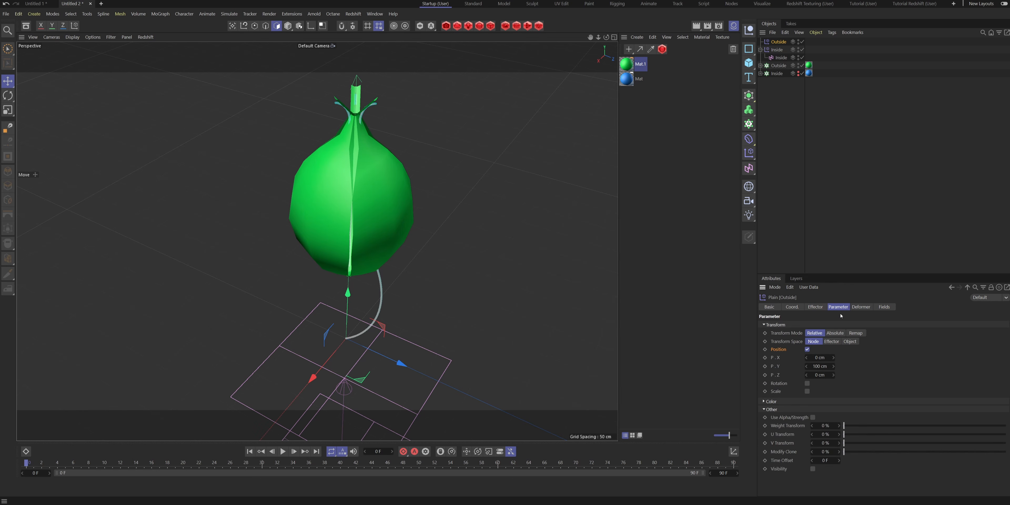
left_click(807, 349)
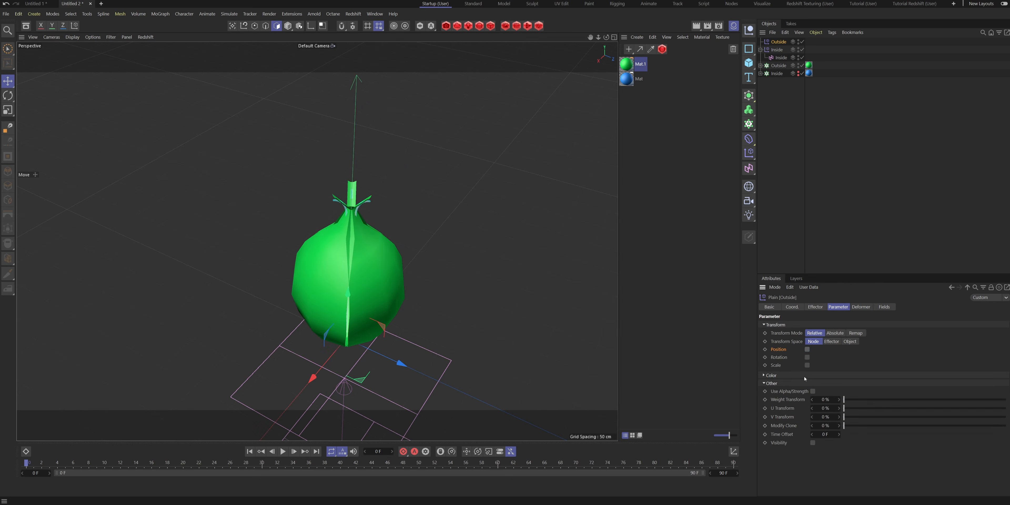
- Enable the Scale parameter of the Outside Plain effector and set its Y and Z scale to -0.4
left_click(806, 365)
left_click_drag(824, 397, 808, 397)
left_click(827, 397)
left_click(827, 398)
key("BackSpace")
key("BackSpace")
key("BackSpace")
key("Return")
left_click_drag(832, 407, 812, 407)
left_click(828, 407)
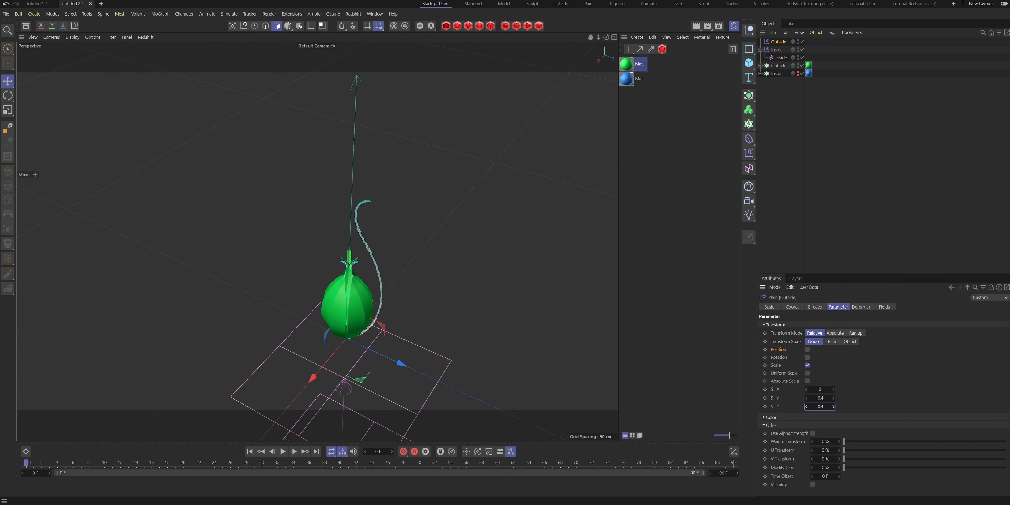
type("4")
key("Return")
- Preview the petals' scaling by varying the Outside effector's strength, returning it to 100%, and examine the result from several angles
left_click_drag(349, 287, 364, 173, "alt")
left_click(815, 307)
left_click_drag(987, 331, 1007, 327)
left_click(838, 307)
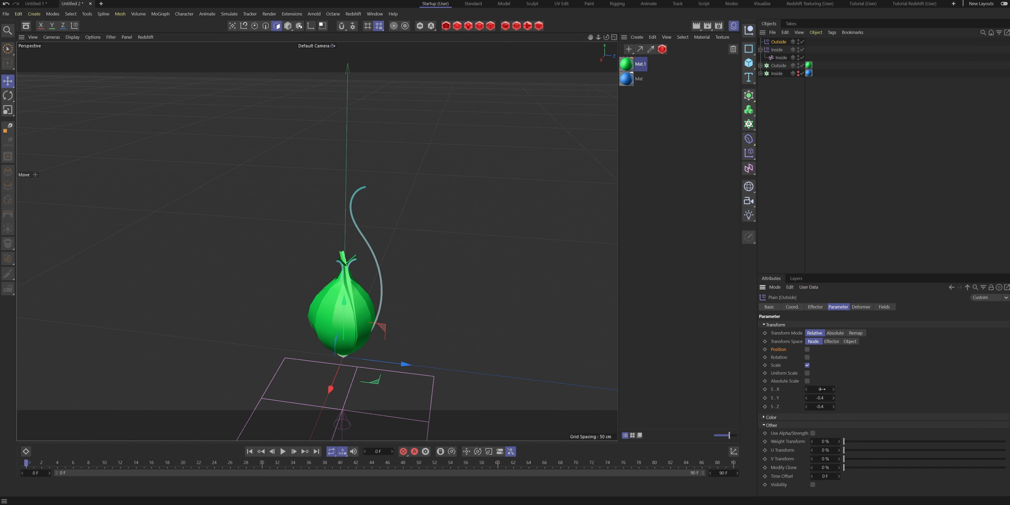
left_click_drag(381, 405, 340, 407, "alt")
middle_click_drag(340, 407, 352, 345, "alt")
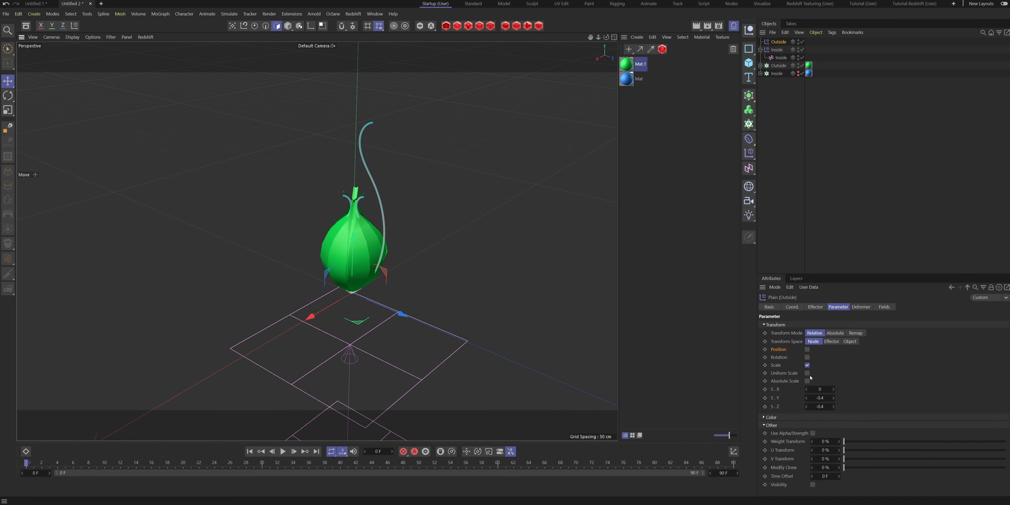
middle_click_drag(405, 264, 413, 314, "alt")
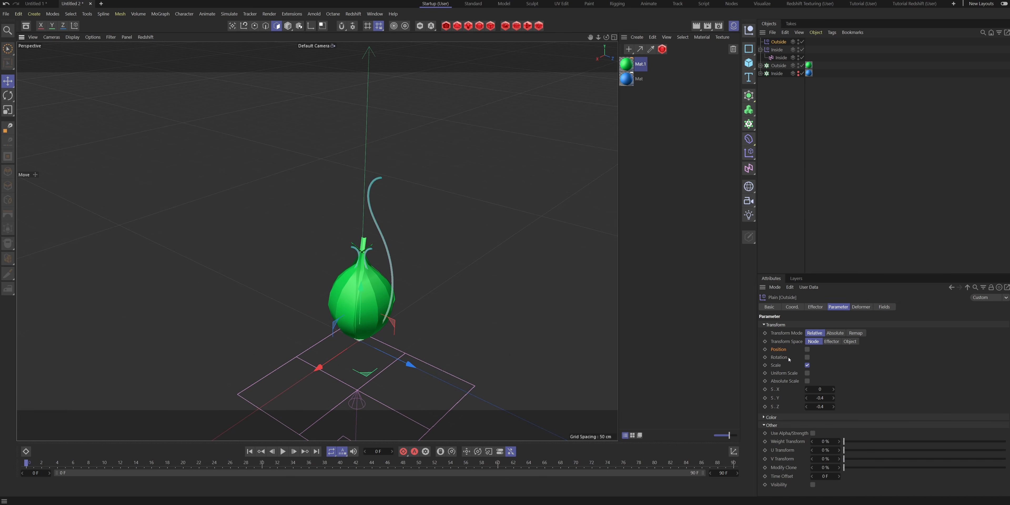
- Enable the Rotation parameter of the Outside Plain effector and set its pitch to -35° to open the petals
left_click(806, 357)
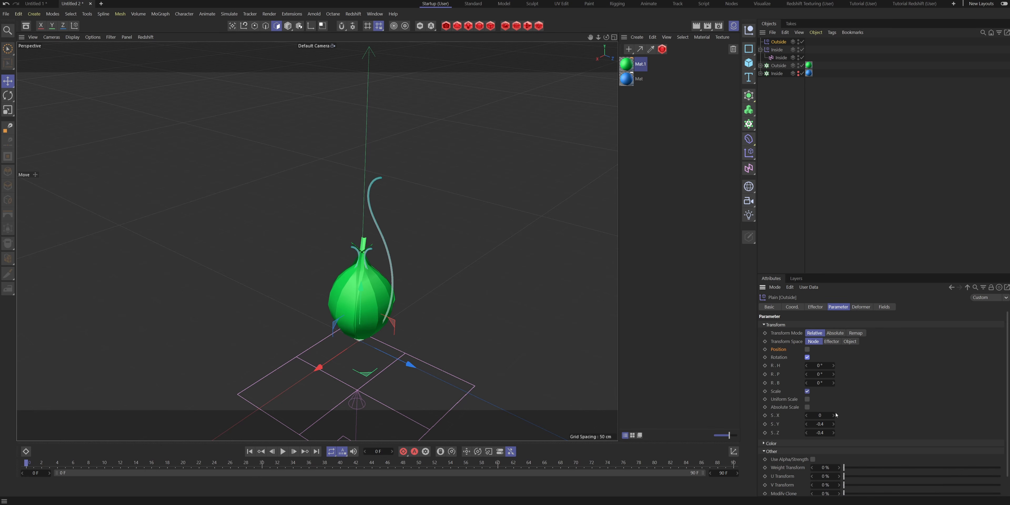
left_click_drag(820, 374, 811, 374)
left_click(834, 374)
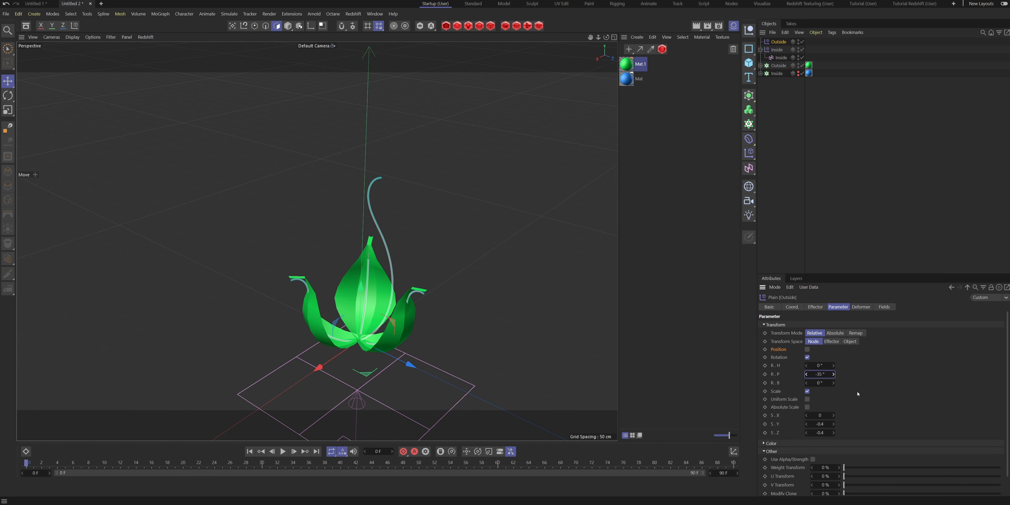
left_click_drag(375, 329, 361, 310, "alt")
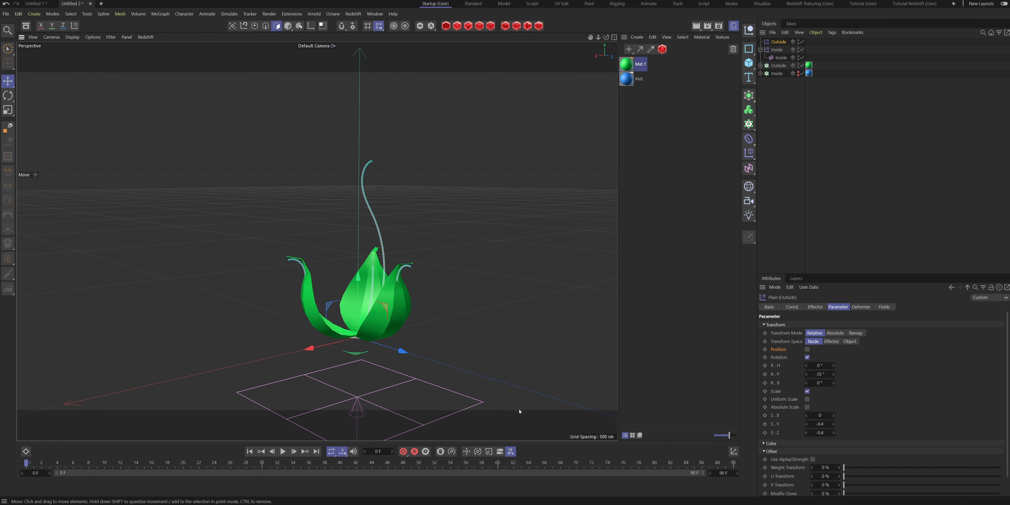
- Show the Inside cloner again, set the Outside effector's pitch to -30° and move the timeline to frame 27
left_click(798, 75, "alt")
left_click_drag(406, 298, 370, 313, "alt")
left_click_drag(824, 374, 814, 370)
left_click_drag(206, 462, 238, 463)
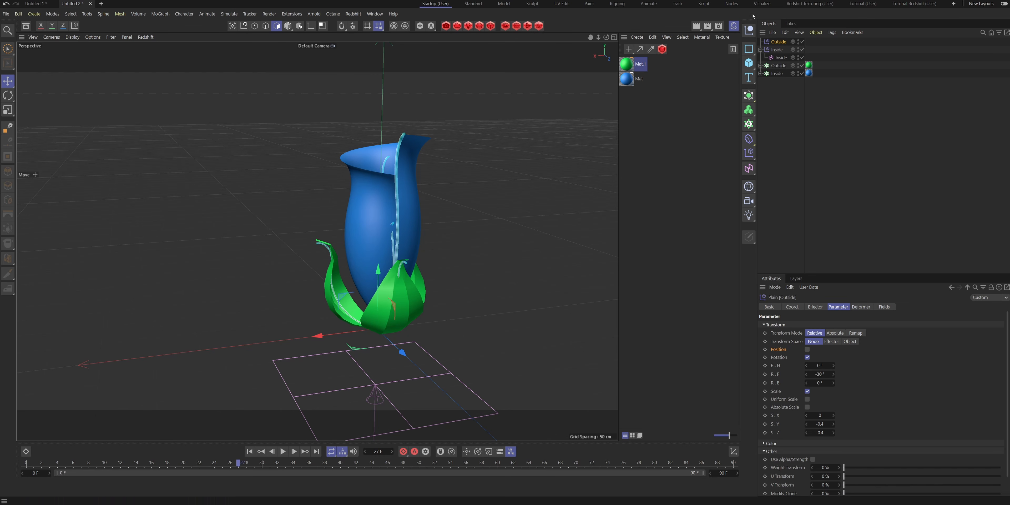
left_click_drag(451, 292, 394, 253, "alt")
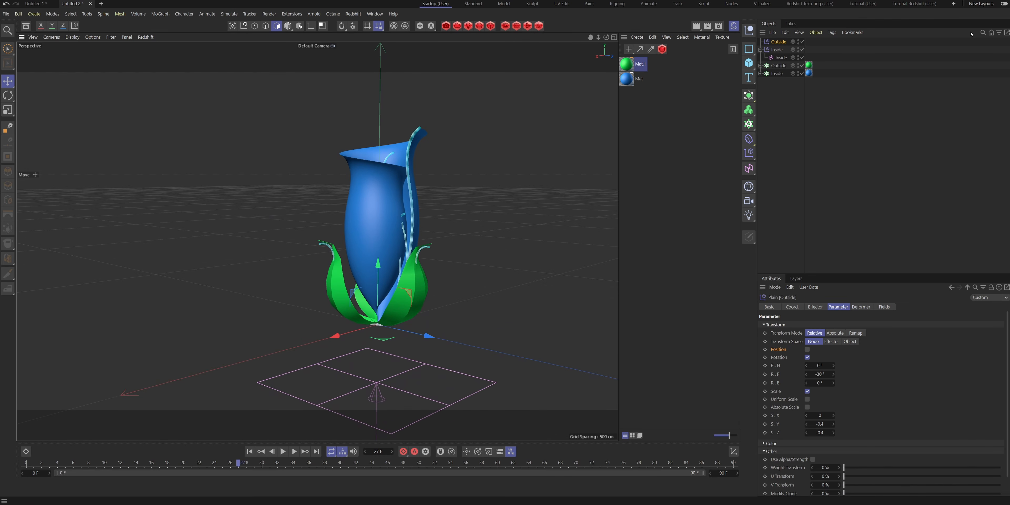
left_click_drag(463, 234, 383, 271, "alt")
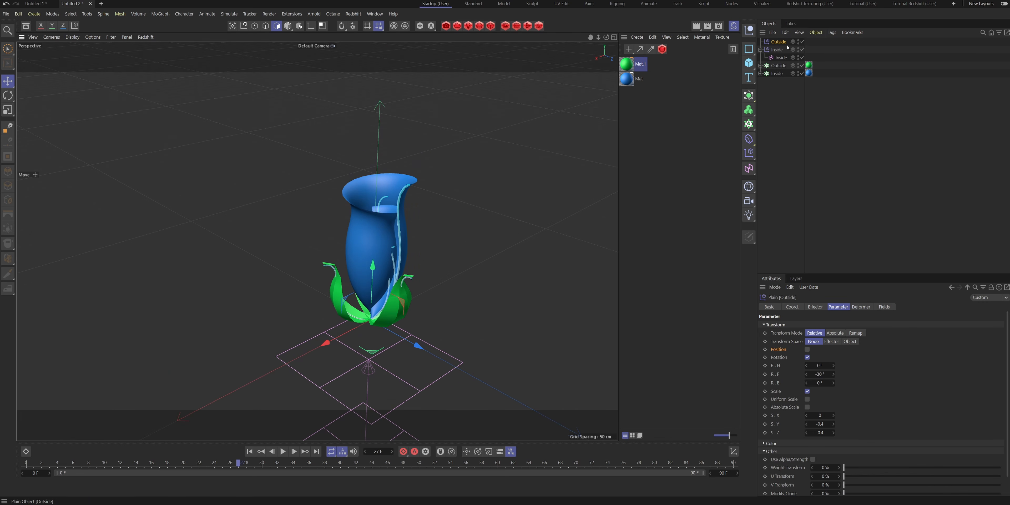
- Add a Linear Field to the Outside Plain effector and name it Outside
left_click(884, 307)
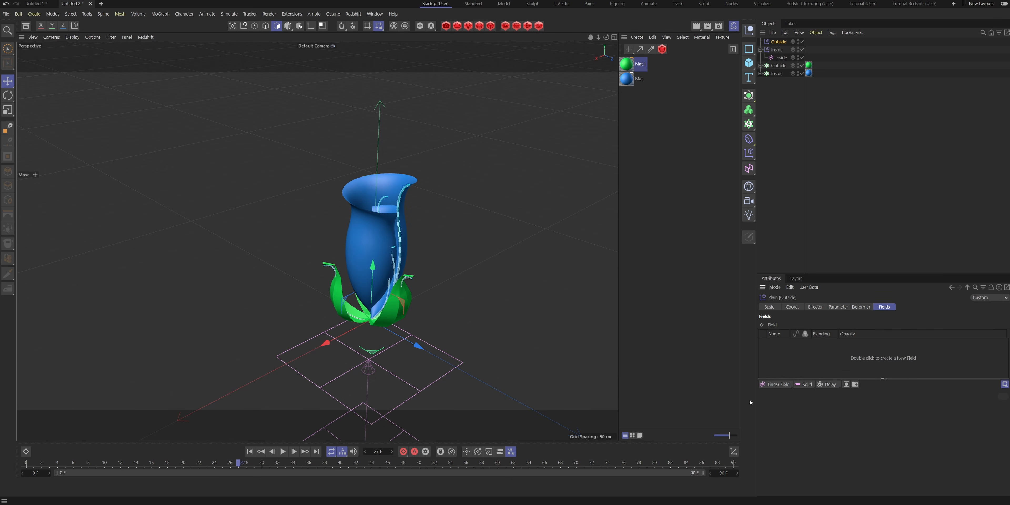
left_click(775, 384)
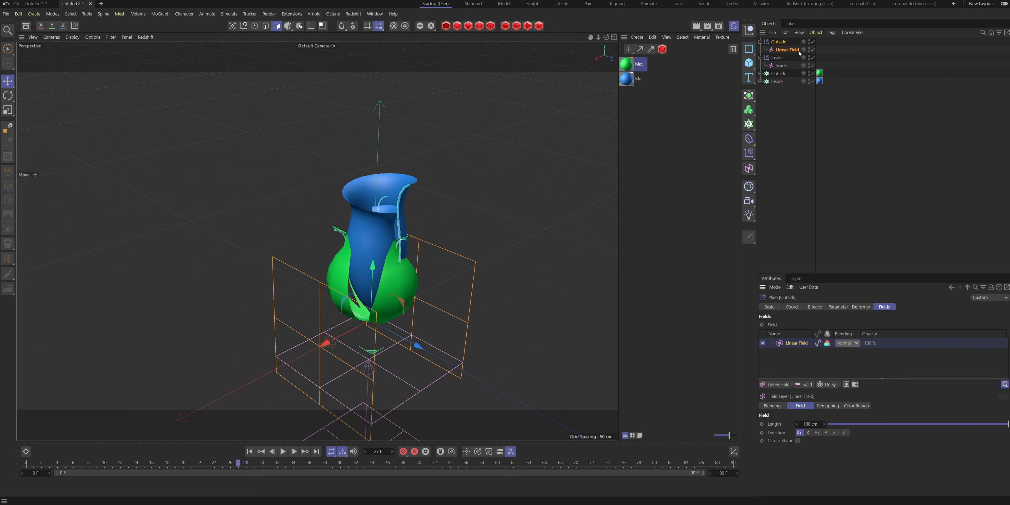
double_click(787, 50)
type("O")
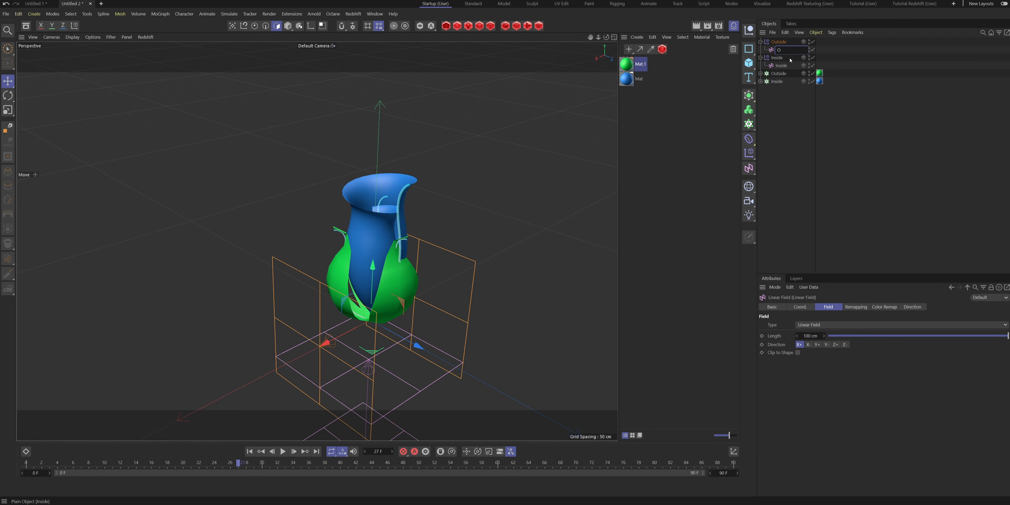
type("utside")
key("Return")
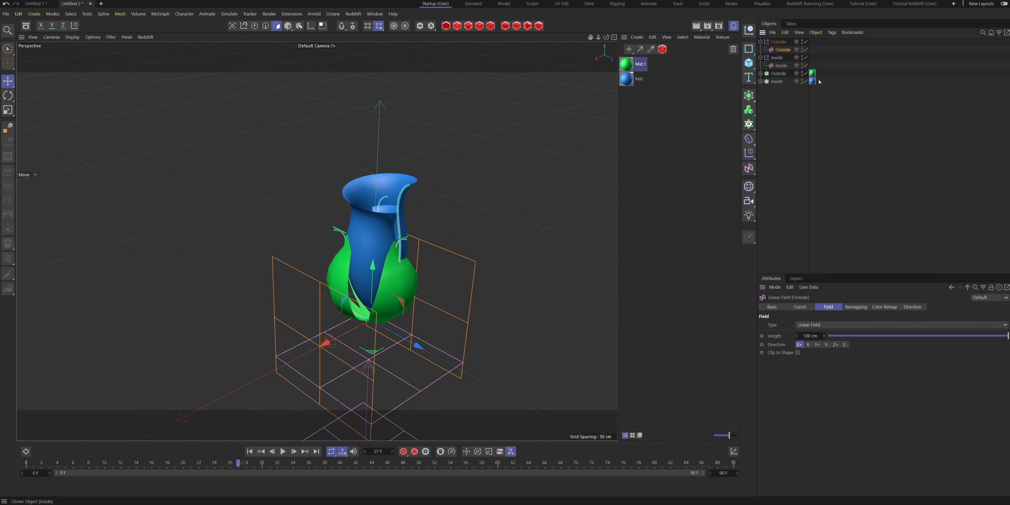
- Add a Delay modifier layer to the Outside effector's fields and set its mode to Spring
left_click(778, 43)
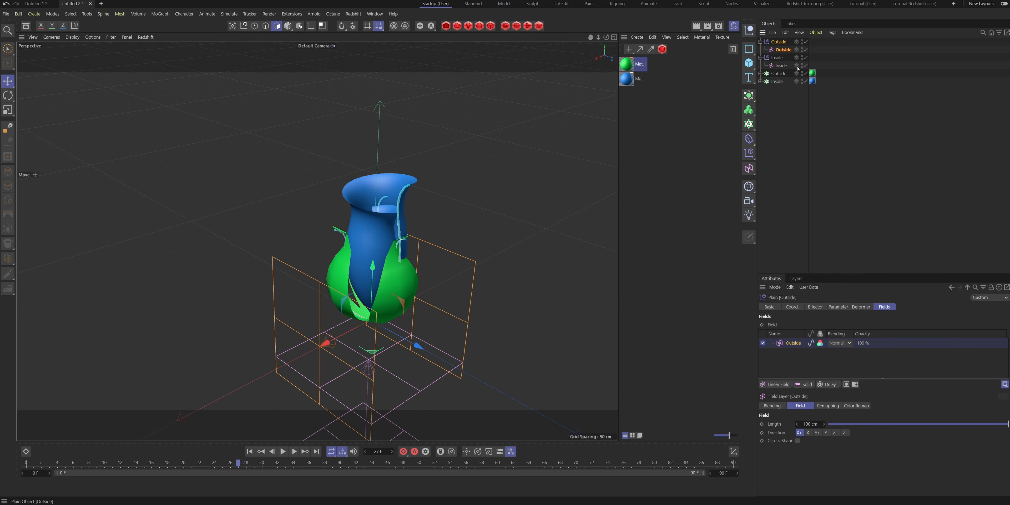
left_click(829, 386)
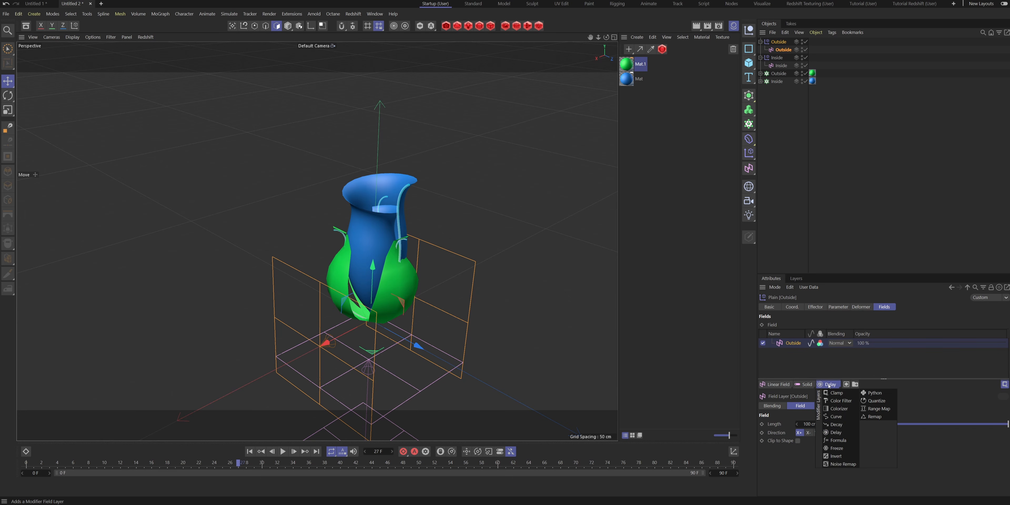
left_click(837, 432)
left_click(843, 424)
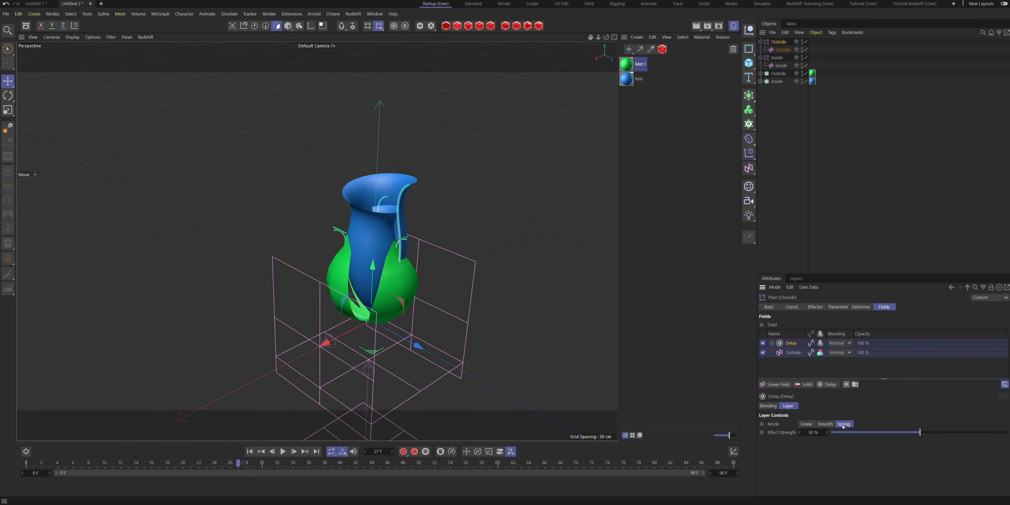
- Rotate the Outside Linear Field so its planes lie horizontally and move it below the flower, close to the Inside field
left_click(783, 50)
key("r")
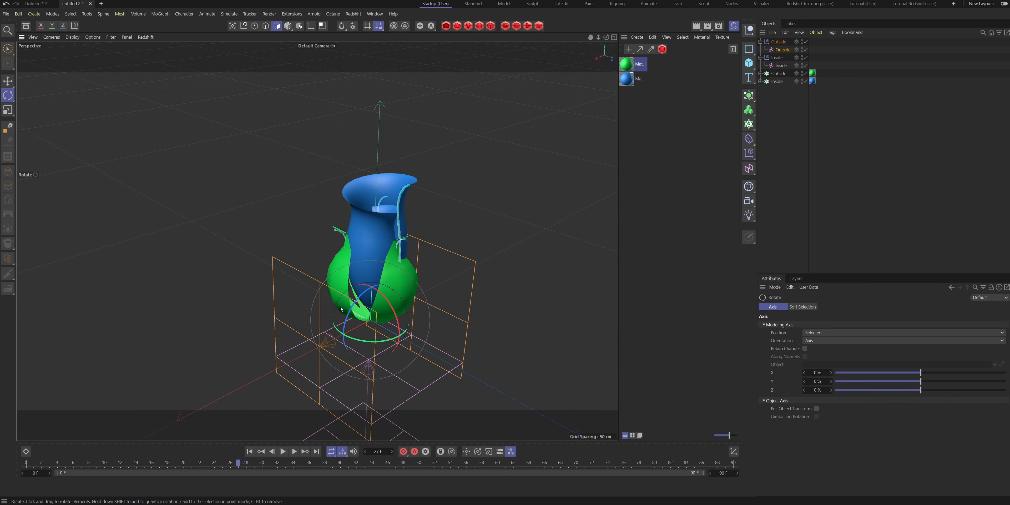
left_click_drag(354, 309, 378, 204)
key("e")
key("ctrl+z")
scroll(371, 288, "down", 6)
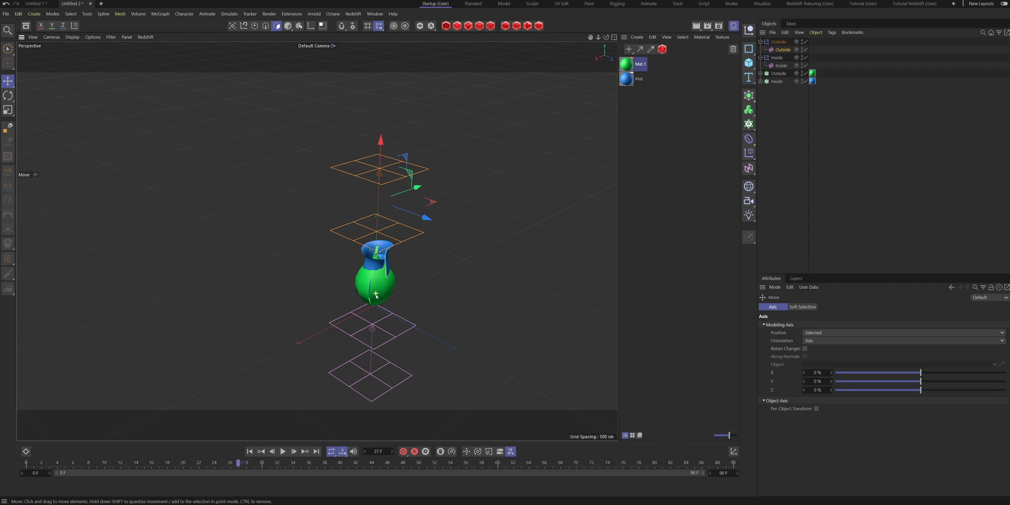
left_click_drag(382, 168, 403, 255)
left_click_drag(377, 299, 354, 335)
key("r")
left_click_drag(372, 438, 408, 430)
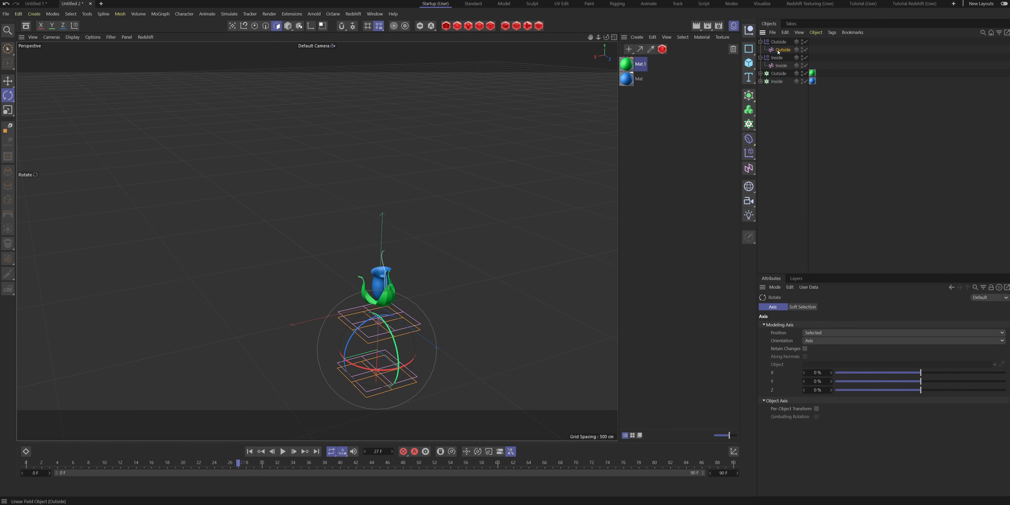
- Make the Inside Linear Field a child of the Outside Linear Field and adjust both fields' heights below the flower
mouse_move(778, 51)
left_mouse_down()
mouse_move(791, 42)
mouse_move(788, 51)
mouse_move(775, 42)
left_mouse_up()
left_click(775, 41)
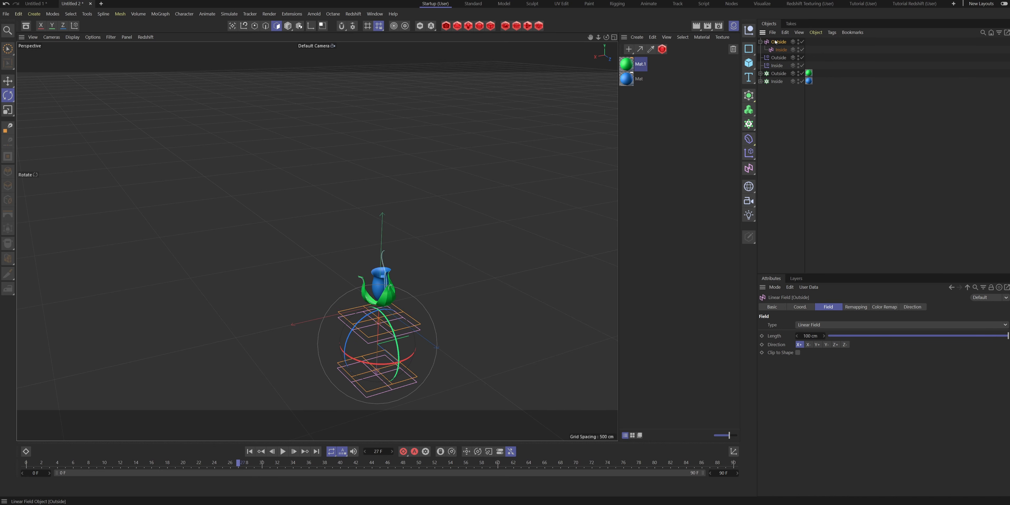
key("e")
scroll(365, 331, "up", 8)
left_click_drag(365, 330, 399, 304, "alt")
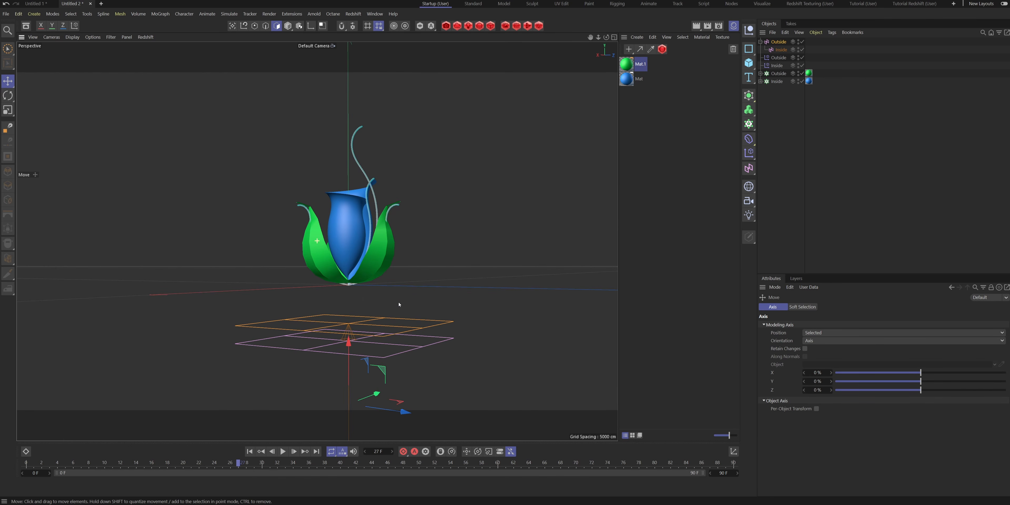
left_click(352, 369)
left_click_drag(367, 423, 391, 285, "alt")
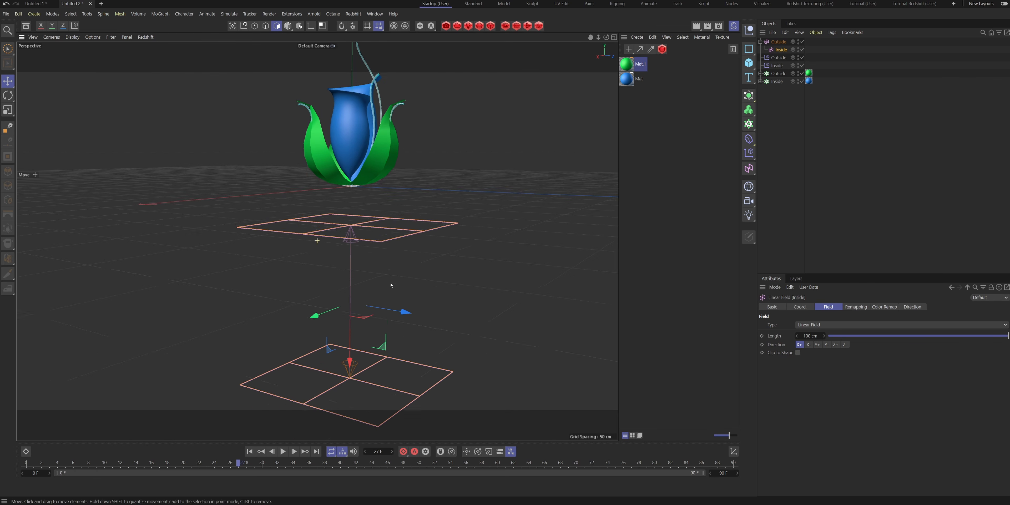
- Try raising the Outside Linear Field with its child through the flower to check how each layer opens
left_click(778, 42)
scroll(349, 272, "down", 4)
left_click_drag(366, 208, 379, 51, "alt")
left_click(780, 50)
middle_click_drag(335, 121, 332, 156, "alt")
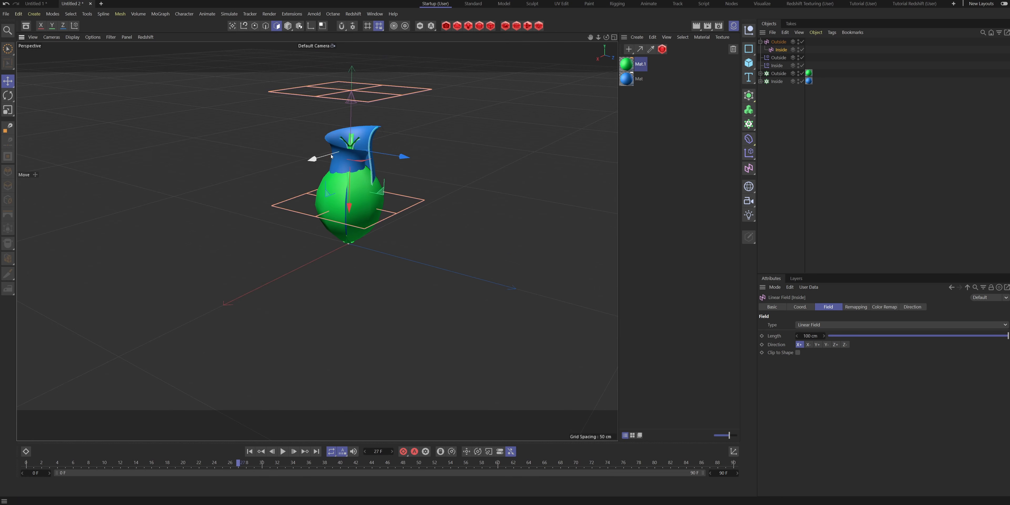
- Flip the Inside Linear Field to match the Outside one, rotate the Outside field 180°, and raise it above the flower
key("r")
left_click_drag(331, 157, 438, 261)
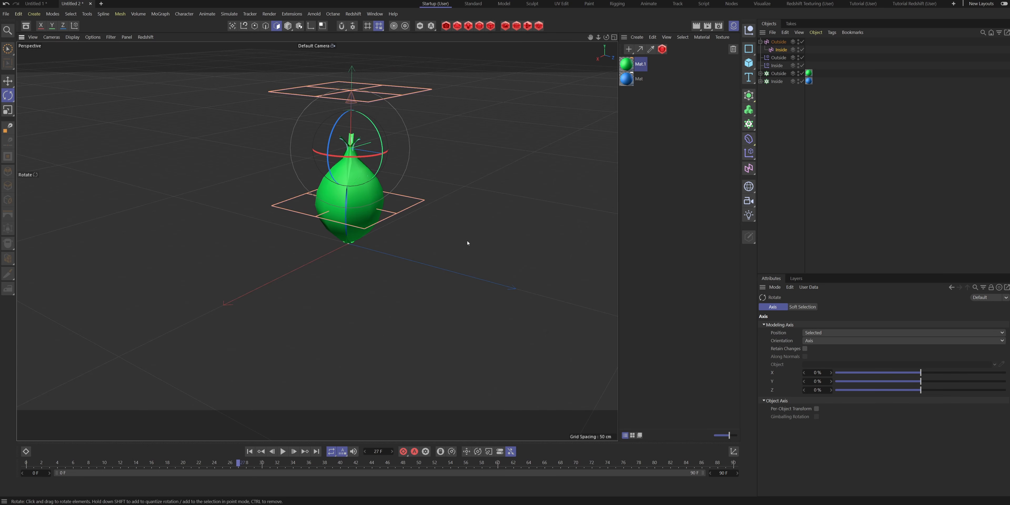
key("e")
left_click_drag(403, 84, 411, 260)
key("r")
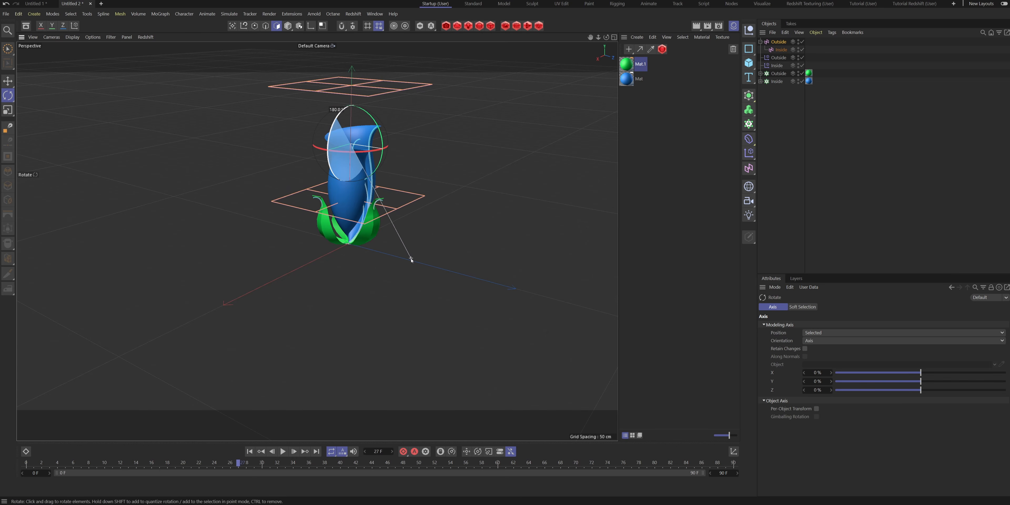
key("e")
left_click_drag(354, 181, 350, 121)
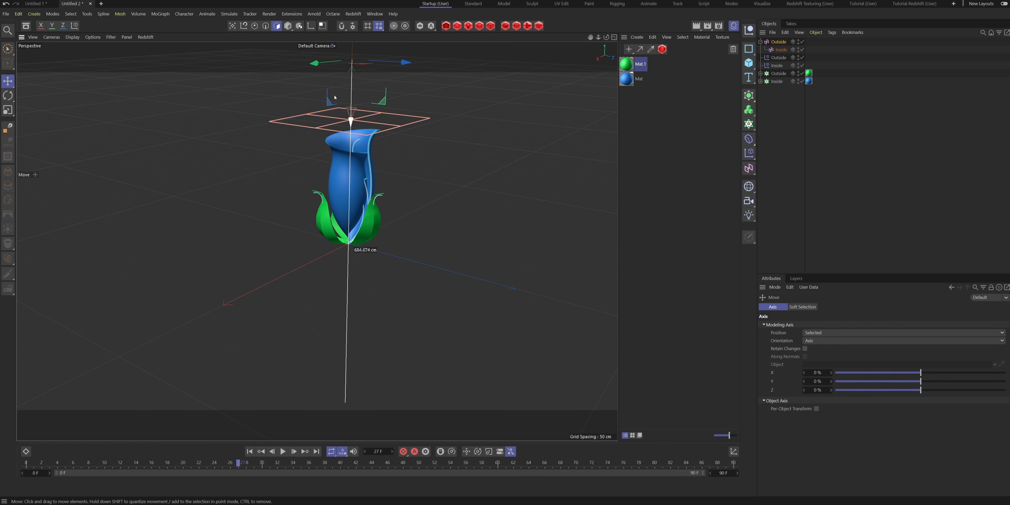
- Keyframe the Outside Linear Field below the flower at frame 0 and above it at frame 60, and play the animation
scroll(376, 118, "down", 6)
middle_click_drag(379, 117, 364, 252, "alt")
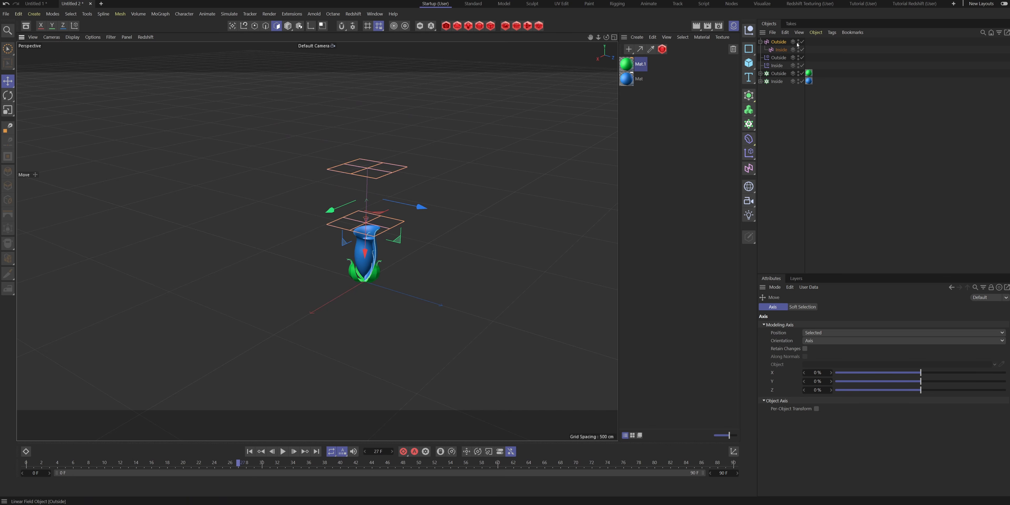
left_click_drag(365, 252, 359, 423)
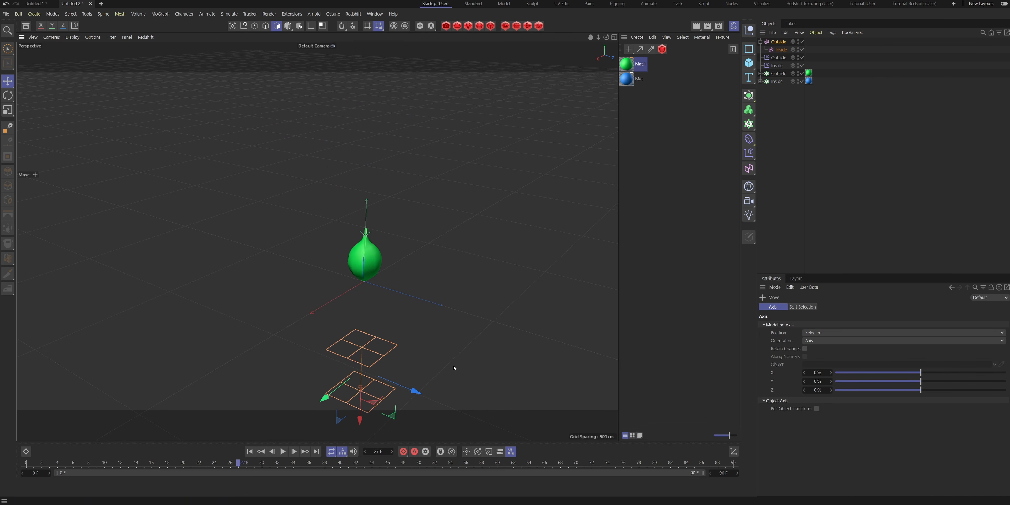
left_click(781, 43)
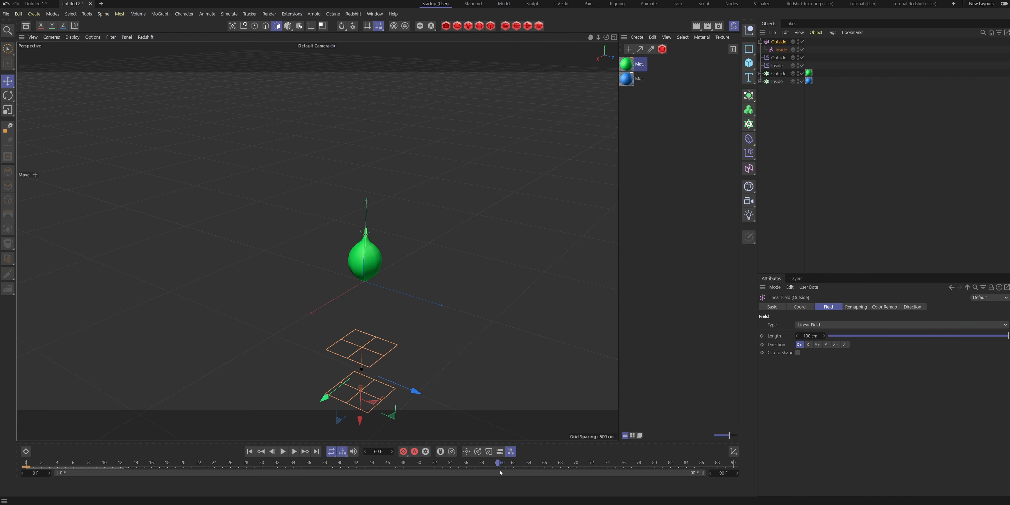
left_click_drag(359, 418, 368, 134)
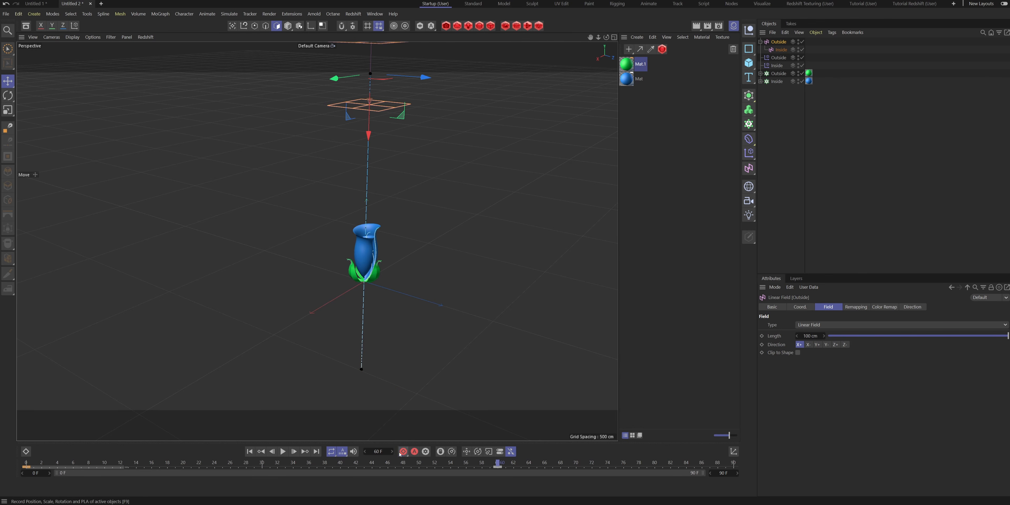
left_click(831, 235)
key("F8")
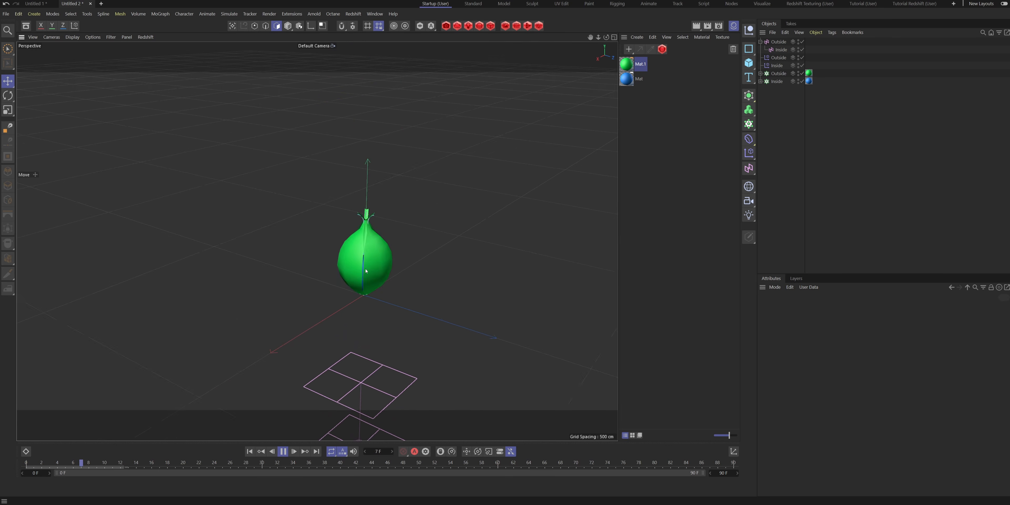
left_click(283, 451)
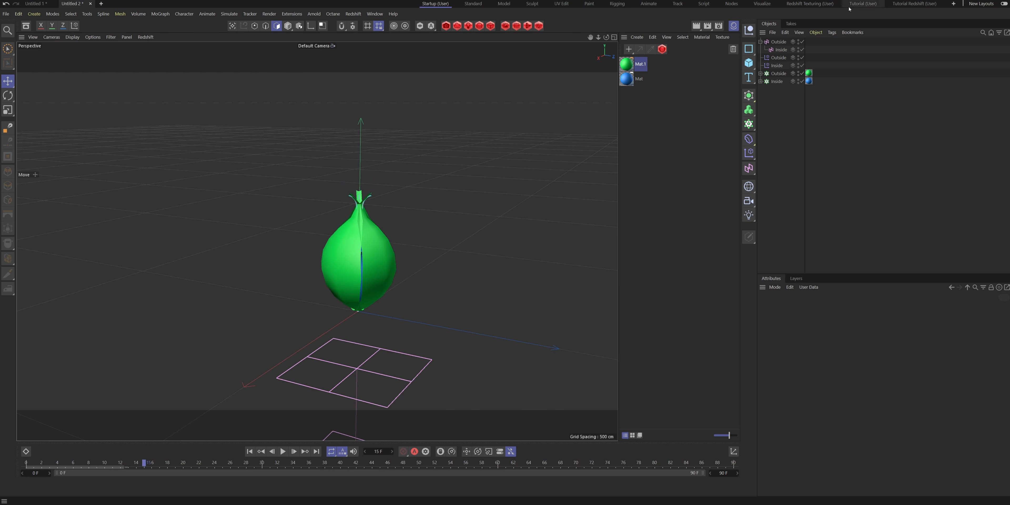
- Disable value clamping in the fields of the Outside and Inside effectors and play the animation from frame 0
left_click(779, 59)
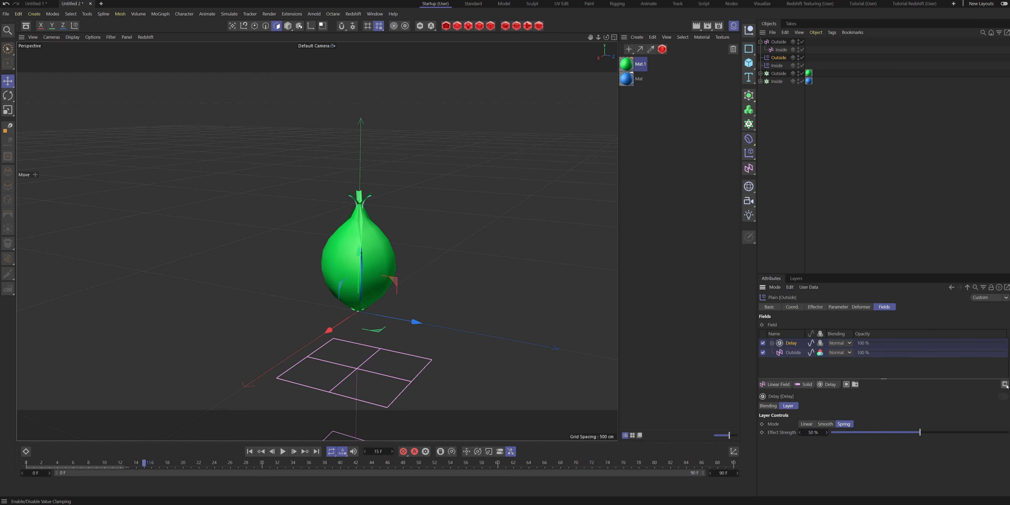
left_click(774, 66)
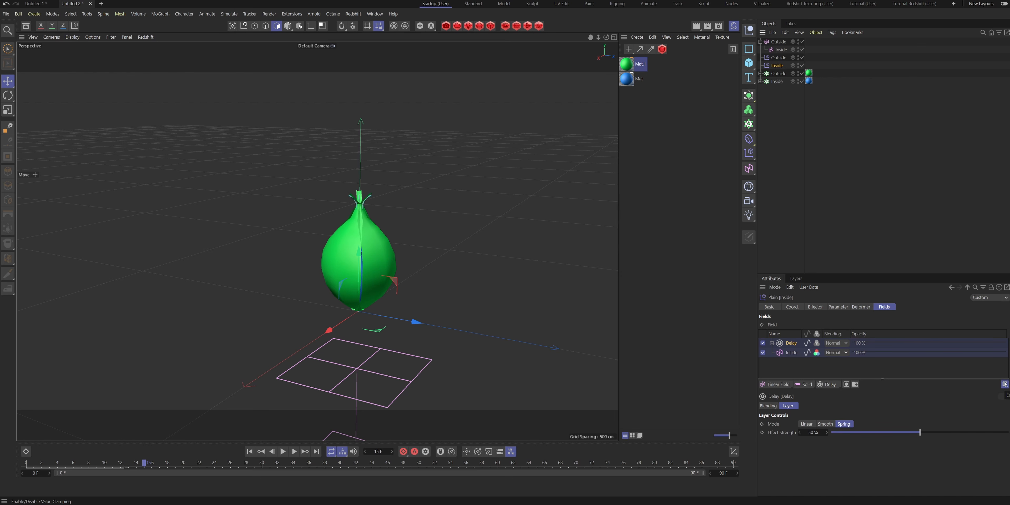
left_click(929, 154)
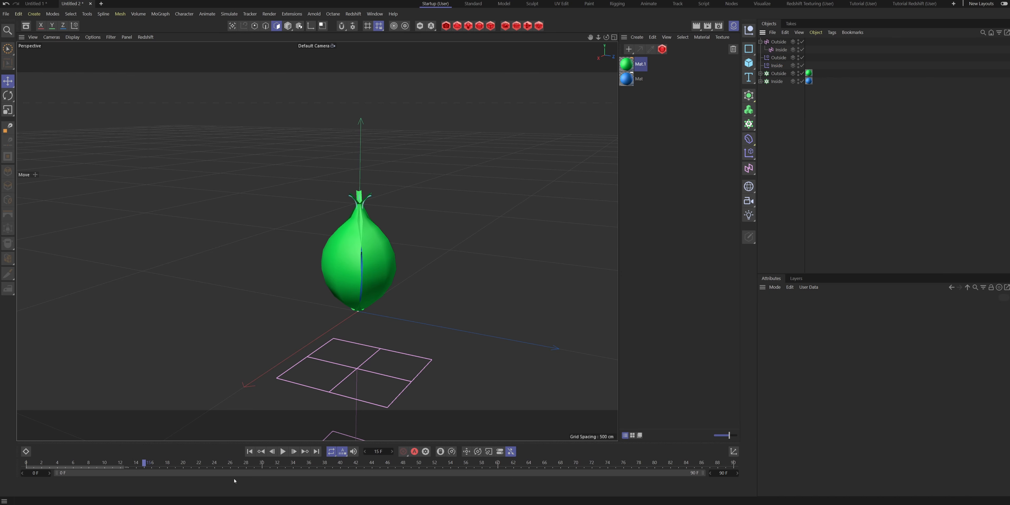
left_click_drag(208, 464, 25, 464)
left_click(285, 454)
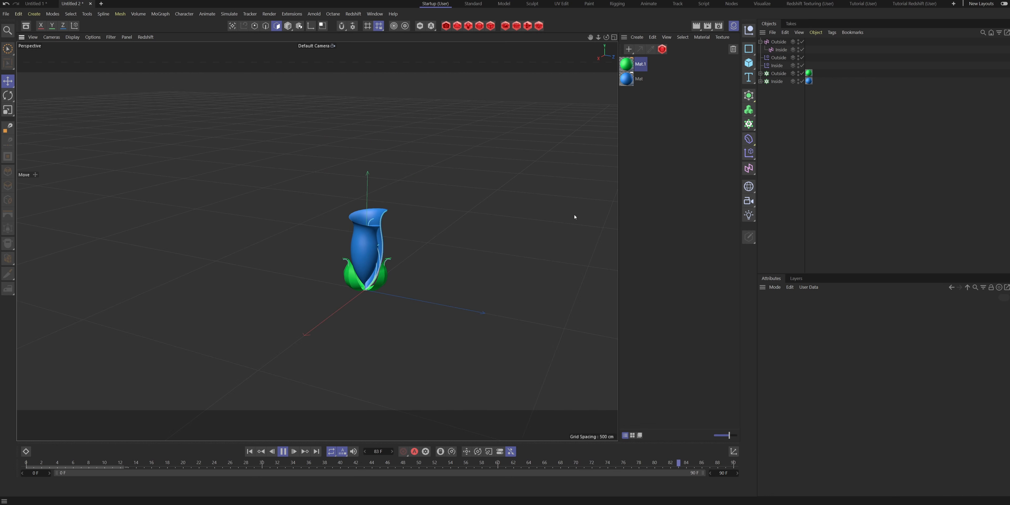
left_click(282, 451)
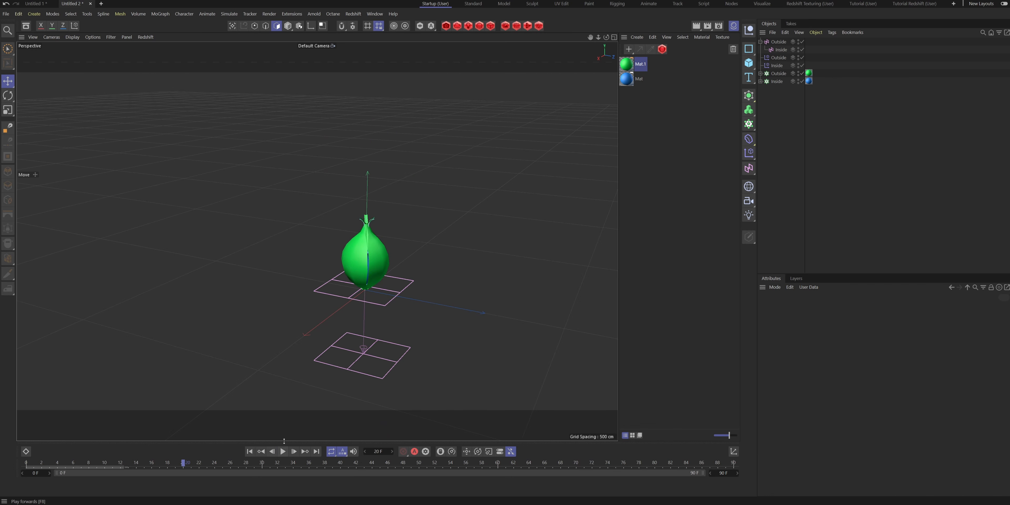
- Set the Delay effect strength to 35% on both the Inside and Outside effectors and play the animation
left_click(775, 65)
double_click(808, 432)
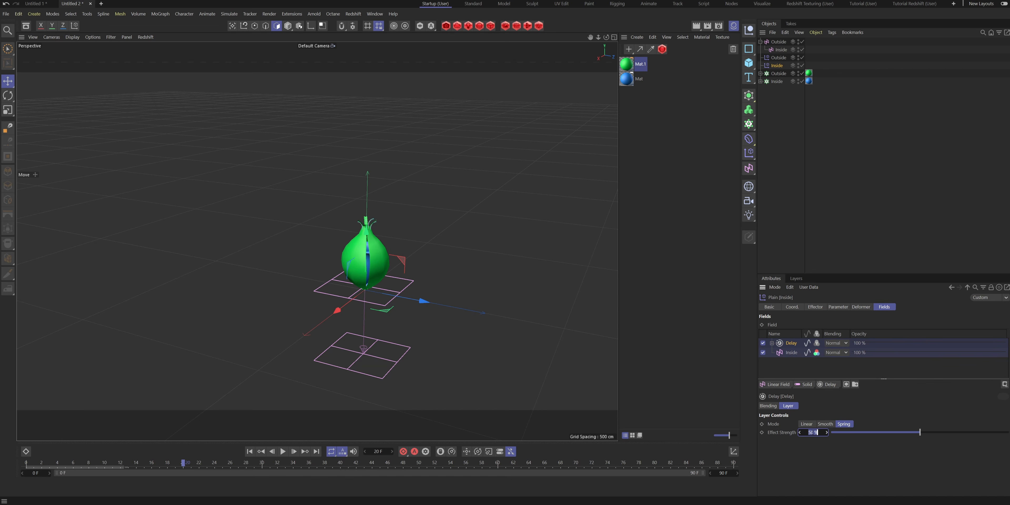
type("35")
key("Return")
left_click(778, 59)
double_click(808, 431)
type("35")
left_click(282, 451)
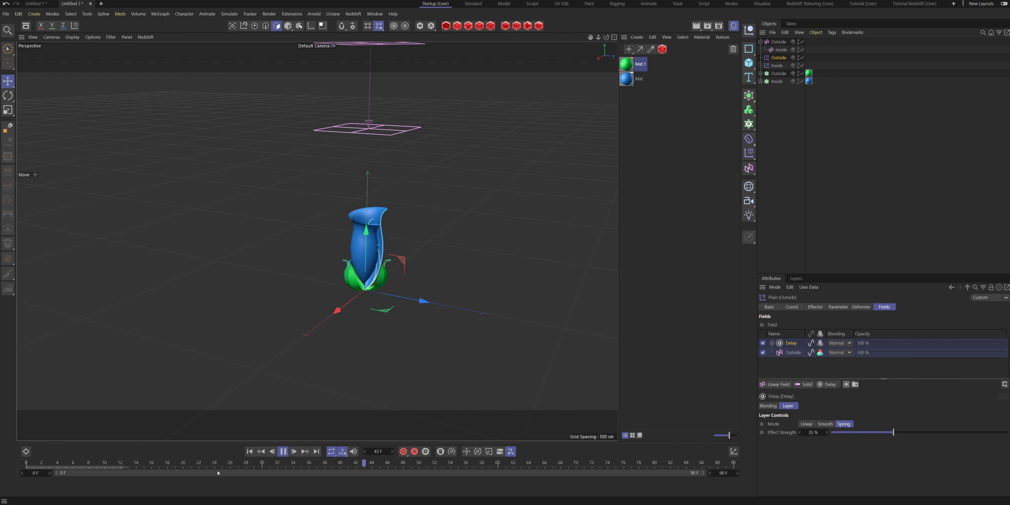
left_click(282, 452)
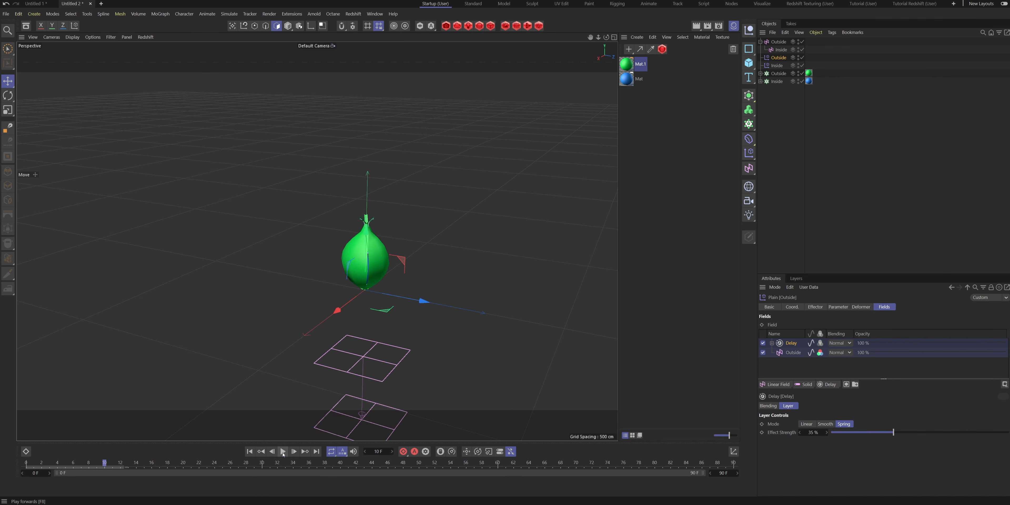
- Restore the Inside effector's Delay strength to 50% and play the animation from frame 0
left_click(776, 65)
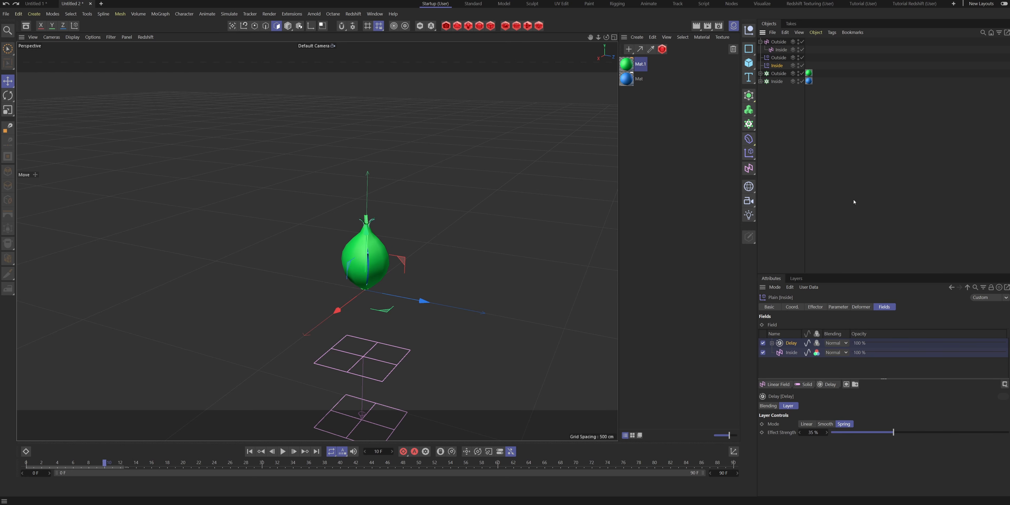
left_click_drag(104, 462, 0, 457)
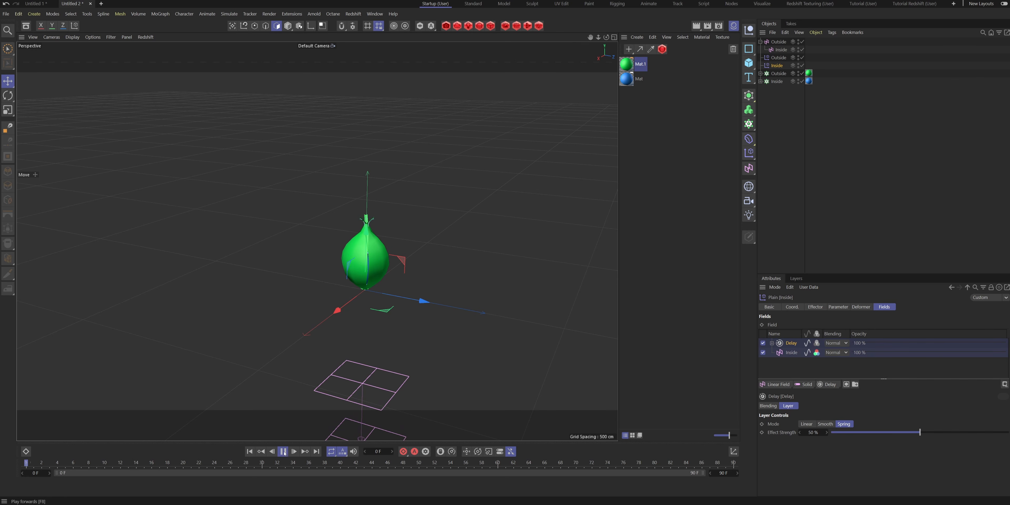
mouse_move(316, 240)
left_mouse_down("alt")
mouse_move(290, 244)
mouse_move(278, 271)
mouse_move(428, 257)
mouse_move(313, 241)
left_mouse_up("alt")
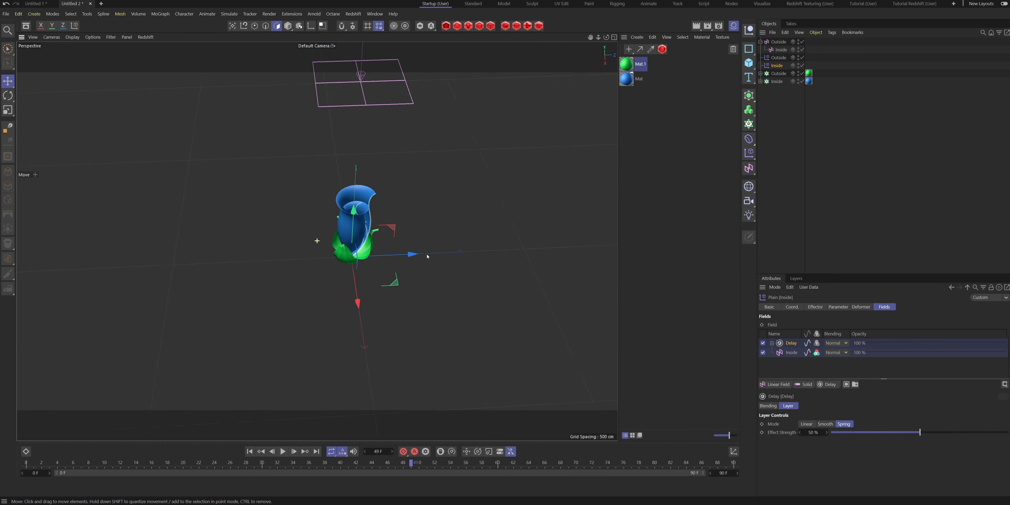
left_click(833, 124)
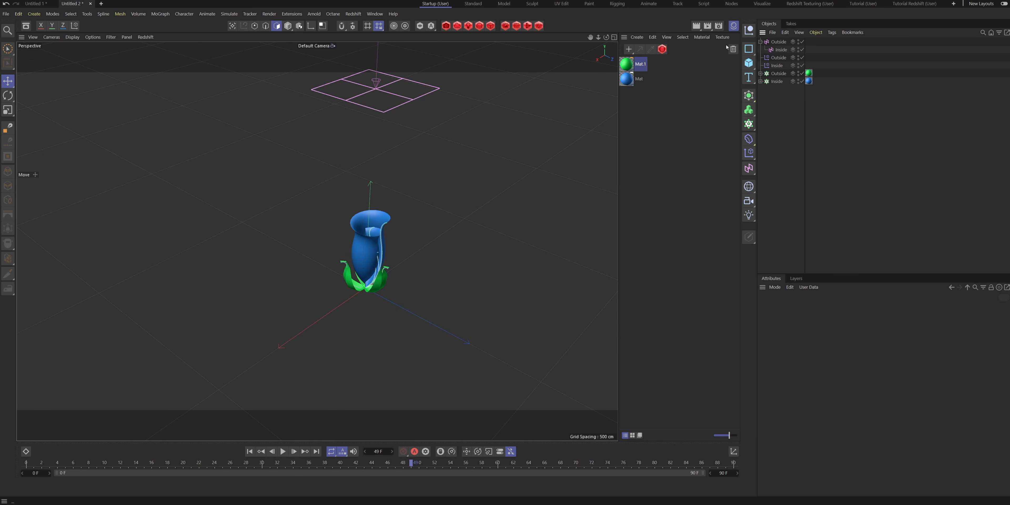
- Return to frame 0, add a Cloner object and rename it Flower
left_click(761, 42)
left_click_drag(254, 462, 26, 462)
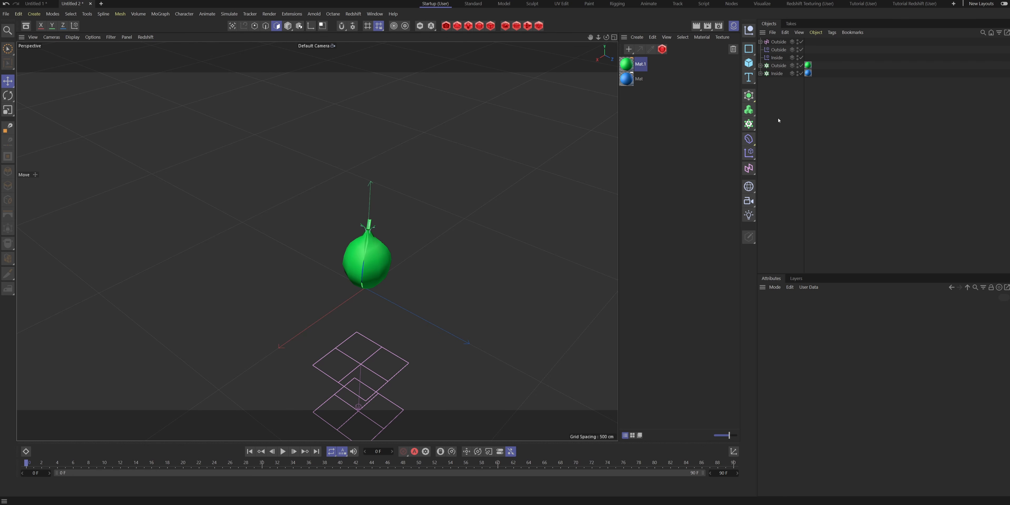
left_click_drag(749, 125, 782, 134)
double_click(778, 42)
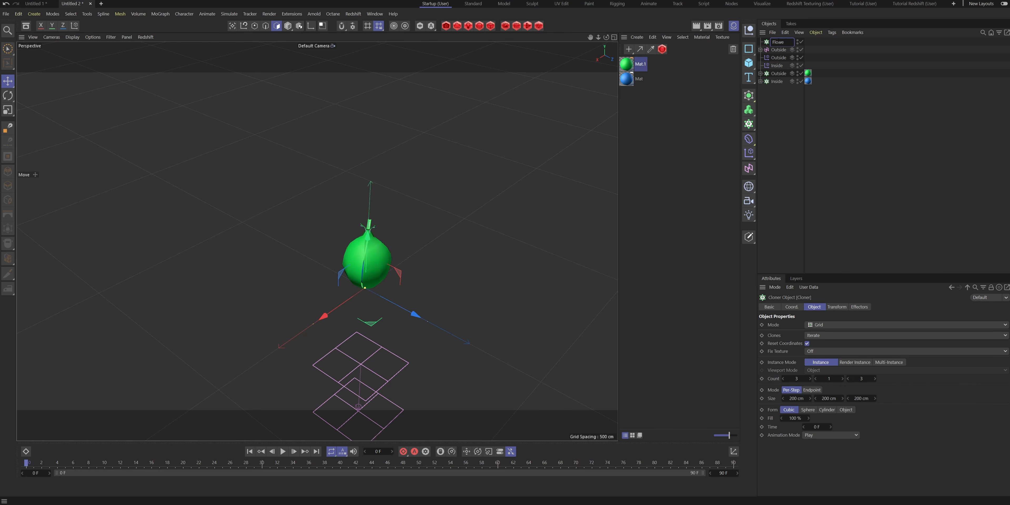
type("Flower")
left_click(779, 106)
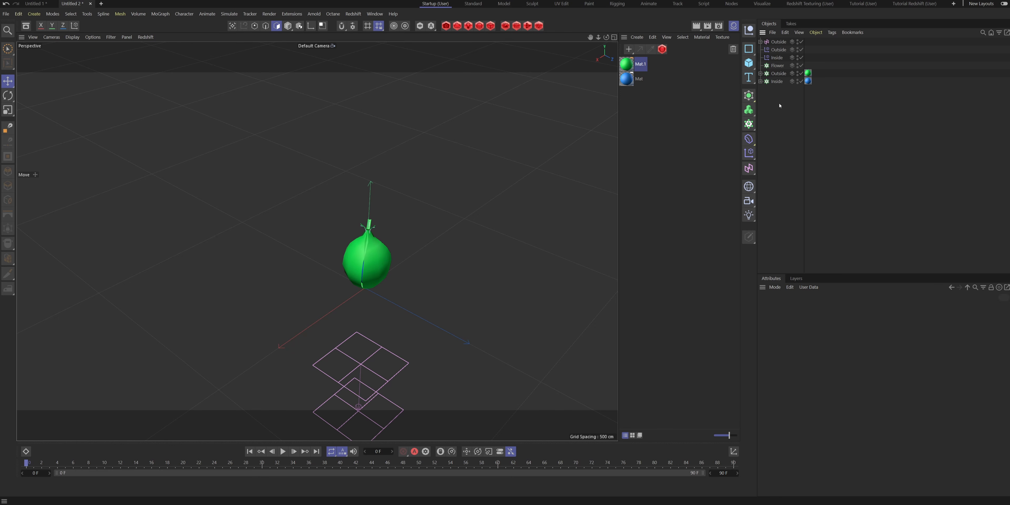
- Group the Outside and Inside cloners into a null named Flower and nest it under the Flower cloner
left_click(778, 74)
left_click(777, 81, "ctrl")
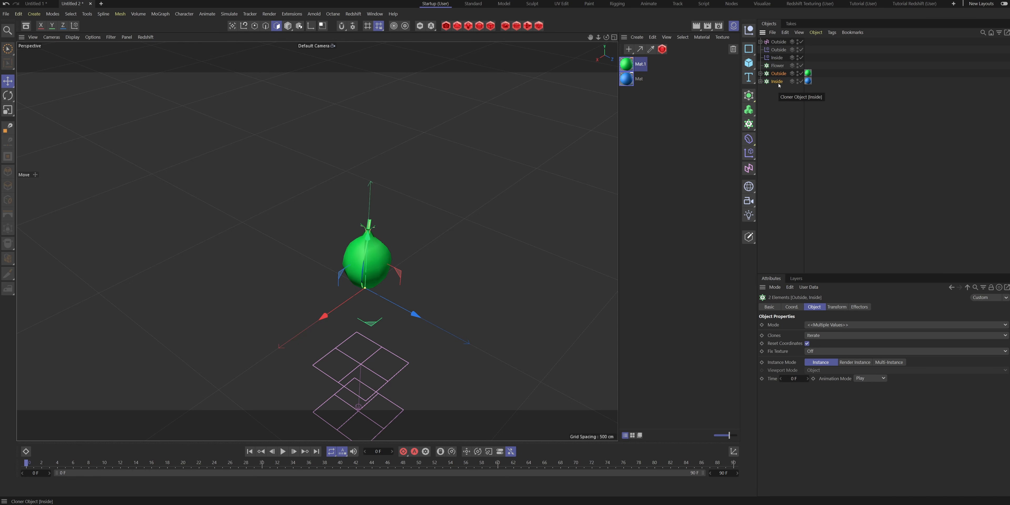
key("alt+g")
double_click(775, 73)
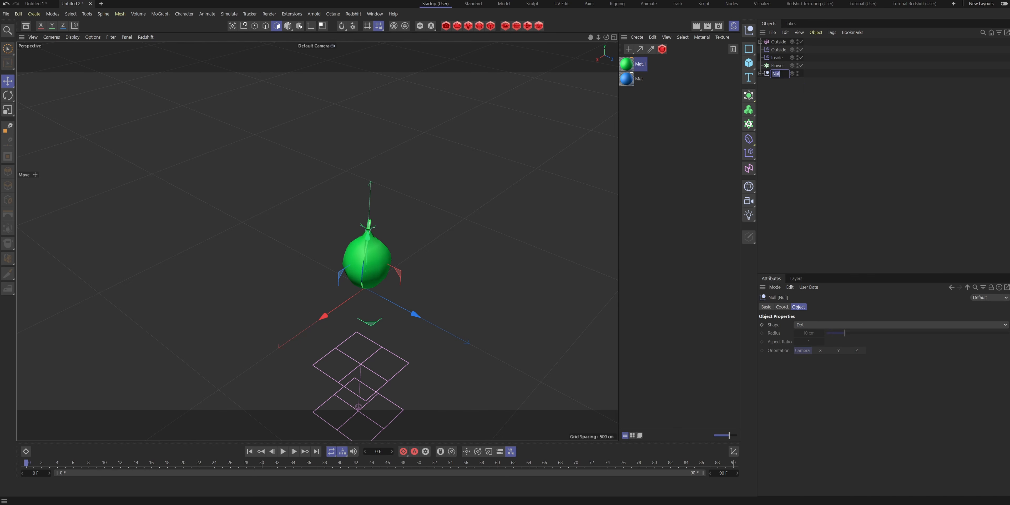
key("Return")
left_click_drag(781, 70, 779, 67)
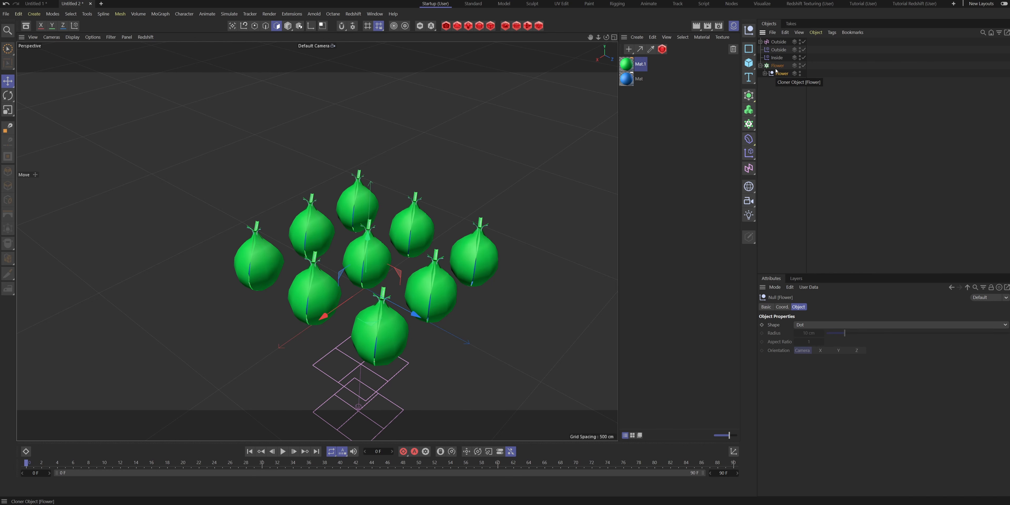
left_click_drag(317, 240, 447, 279, "alt")
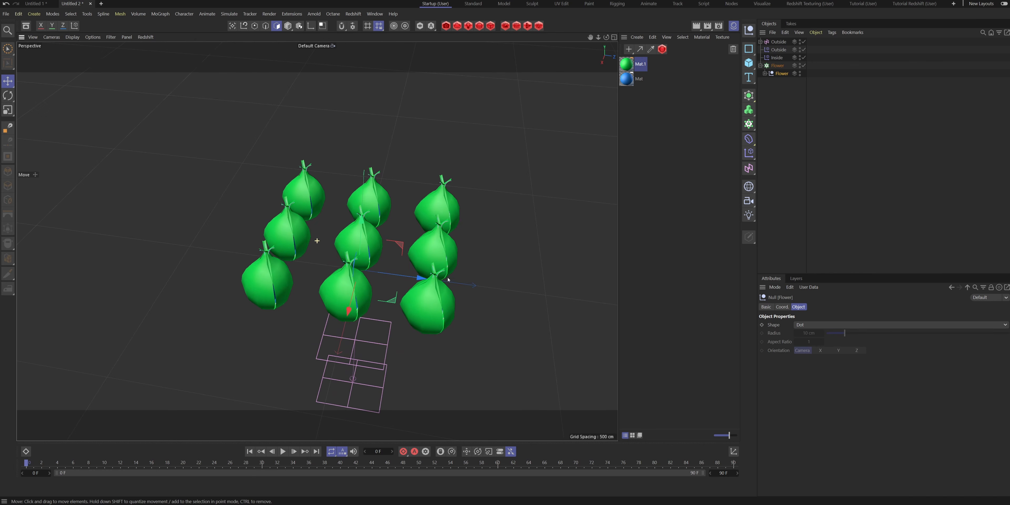
- Set the Flower cloner's mode to Object and add a Cylinder primitive
left_click(777, 66)
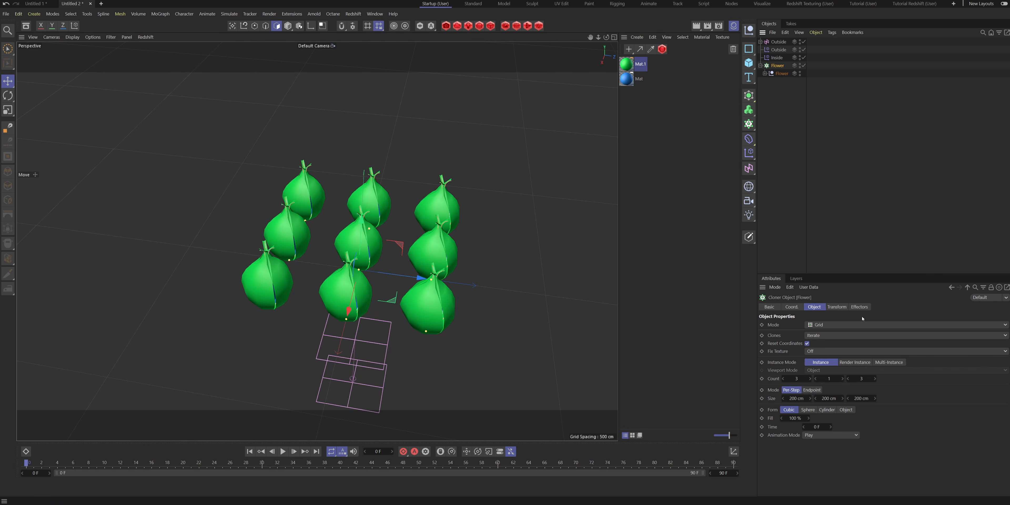
left_click(826, 326)
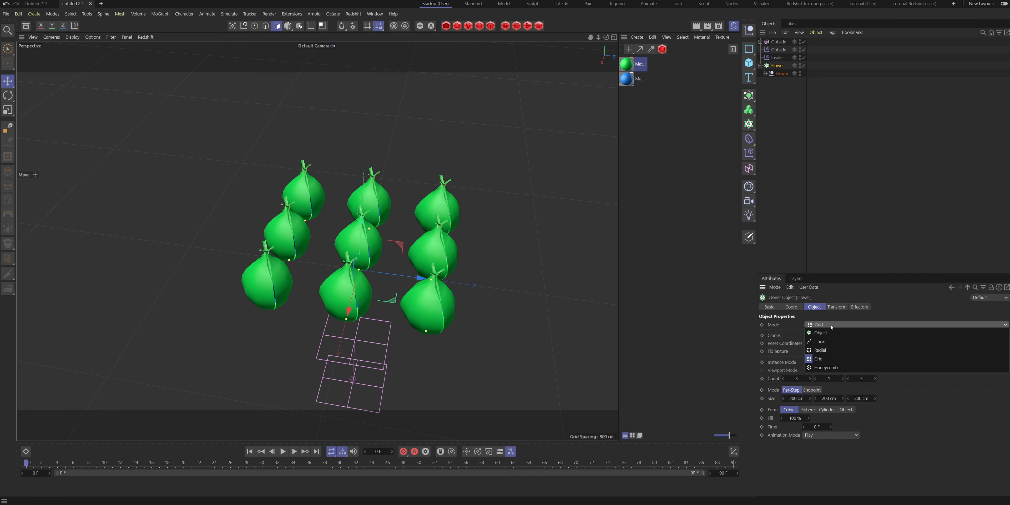
left_click(845, 333)
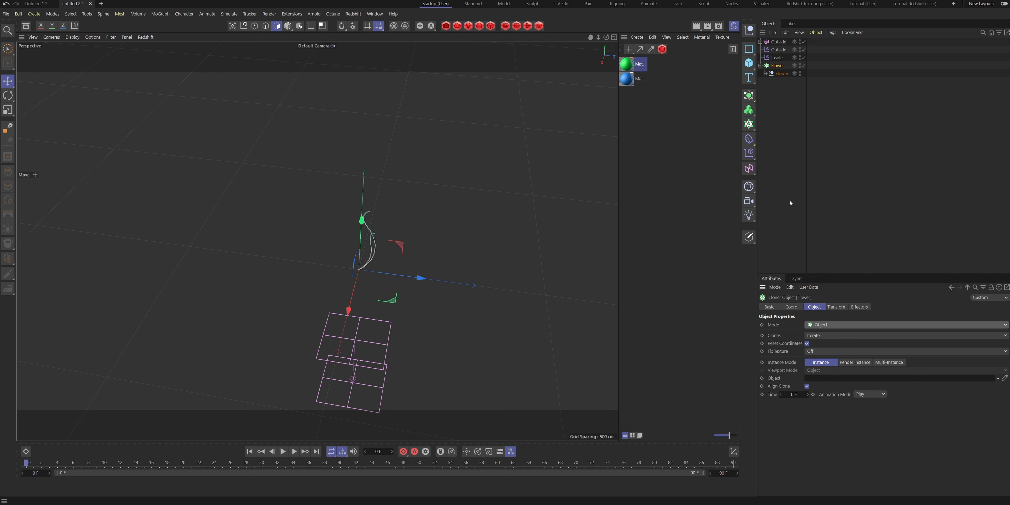
left_click(747, 64)
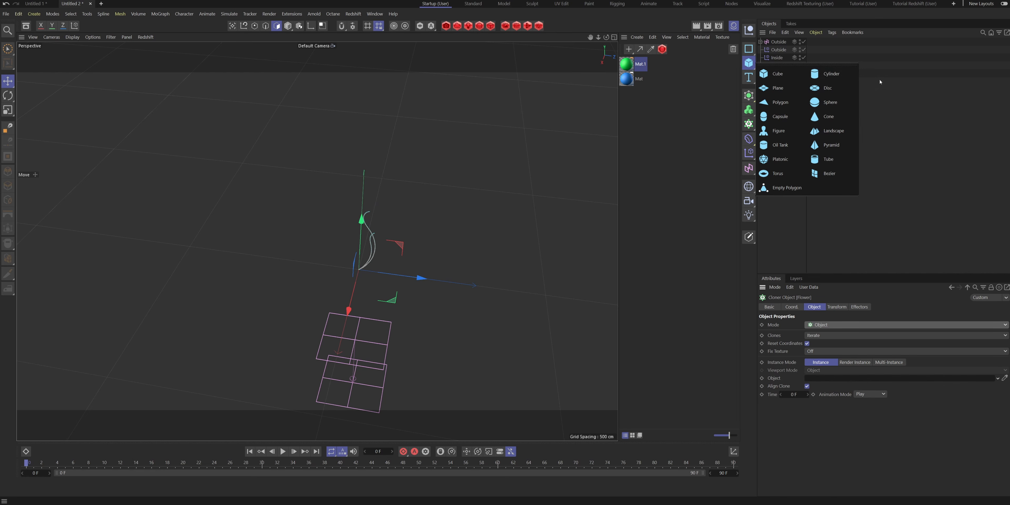
left_click(832, 74)
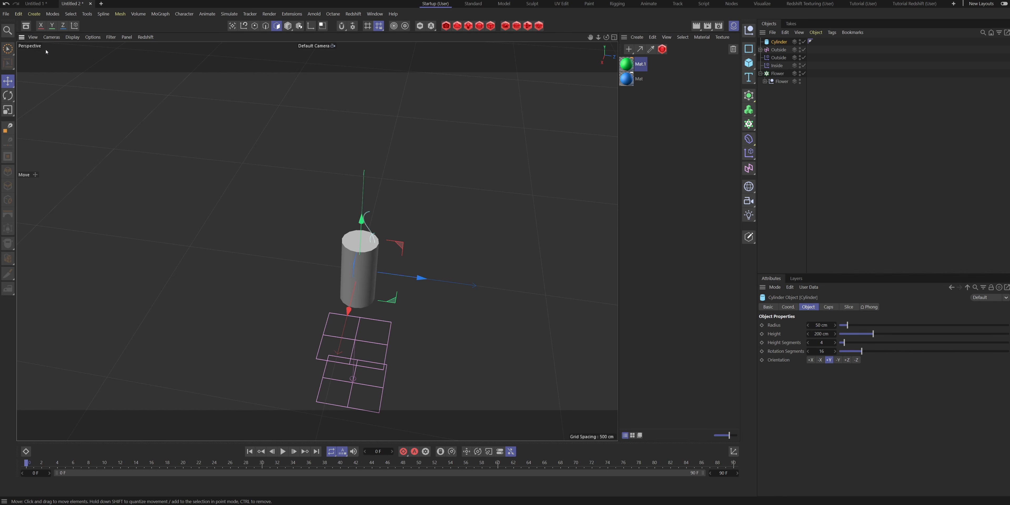
- Display the scene as wireframe and give the cylinder 5 rotation segments, 8 height segments and a 10 cm radius
left_click(72, 37)
left_click(97, 103)
left_click_drag(430, 311, 358, 283, "alt")
left_click(831, 350)
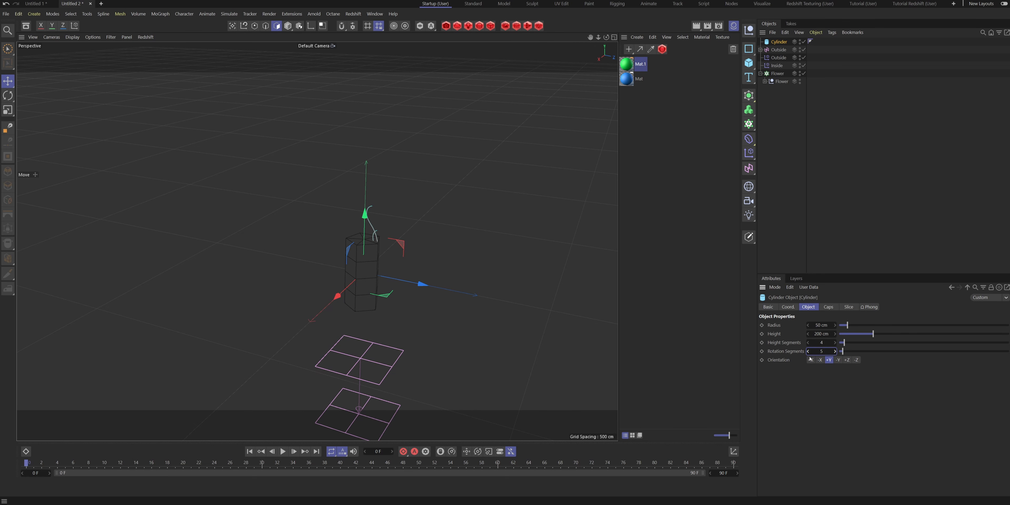
left_click(824, 343)
left_click(821, 325)
type("15")
key("Return")
left_click_drag(820, 325, 817, 325)
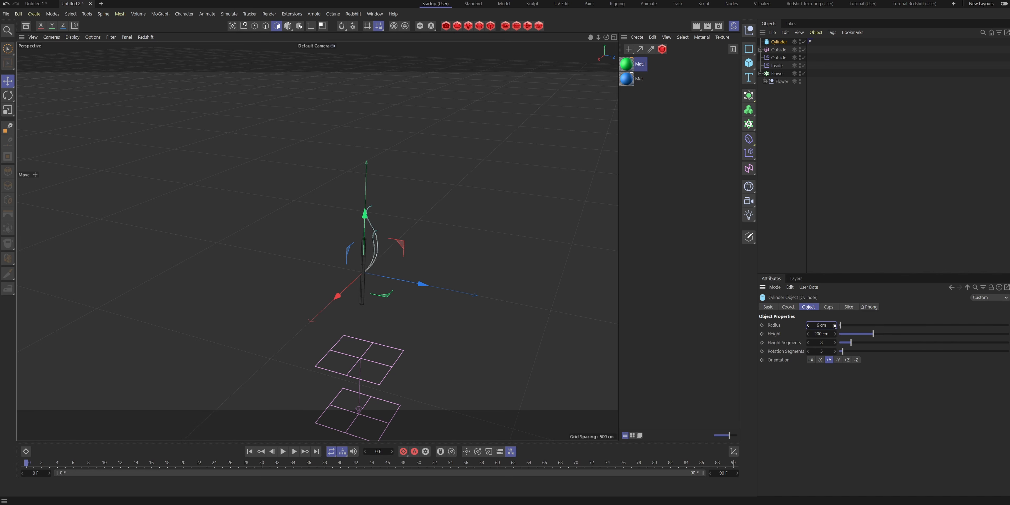
- Set the cylinder's height to about 606 cm
scroll(366, 253, "up", 8)
left_click_drag(366, 252, 344, 277, "alt")
scroll(344, 276, "down", 8)
scroll(344, 276, "down", 2)
left_click_drag(821, 332, 869, 333)
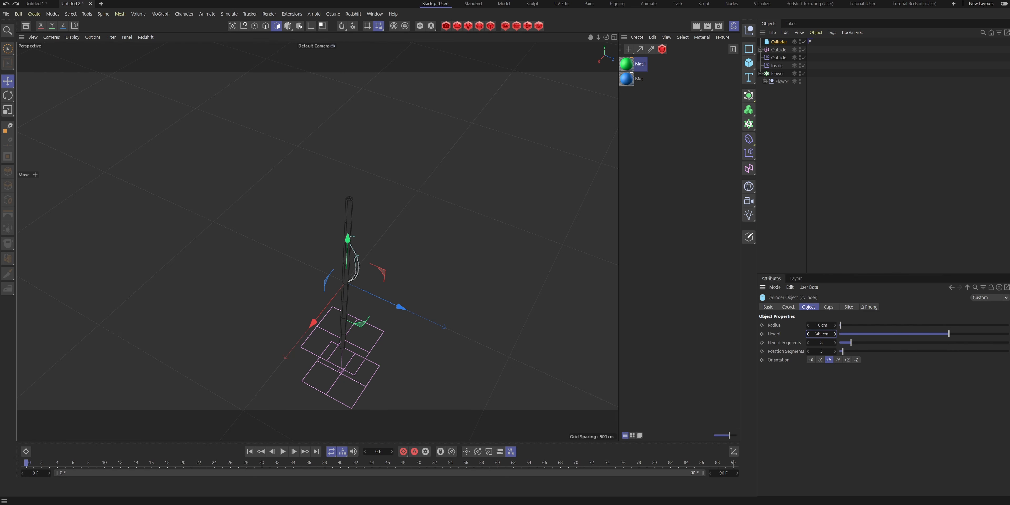
left_click_drag(375, 255, 352, 189, "alt")
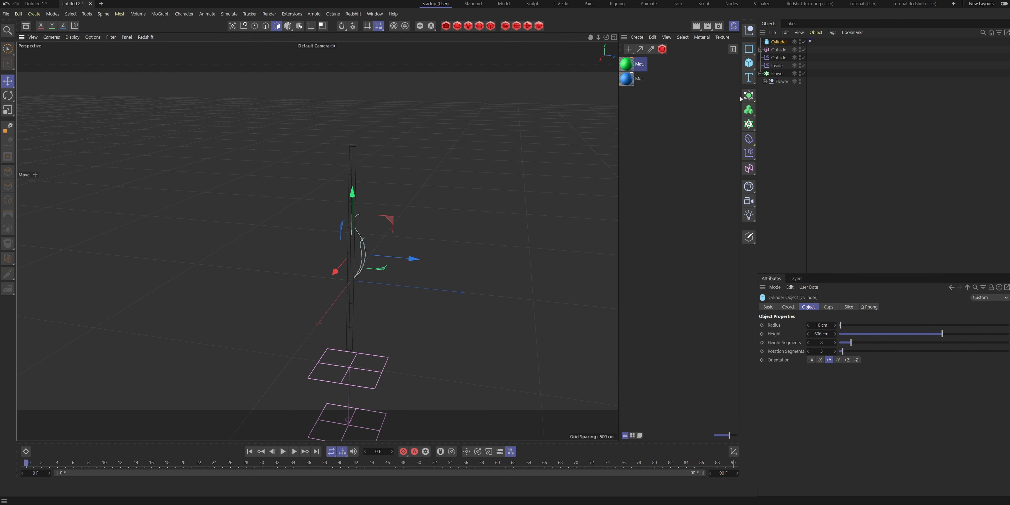
- Add a Twist deformer as a child of the cylinder and fit it to its parent
left_click(748, 138)
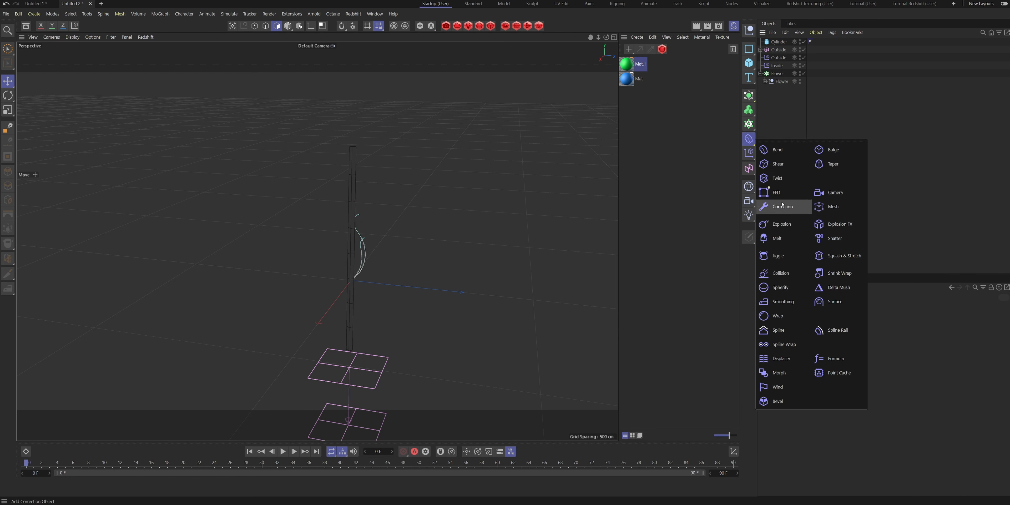
left_click(778, 183)
left_click_drag(774, 41, 779, 50)
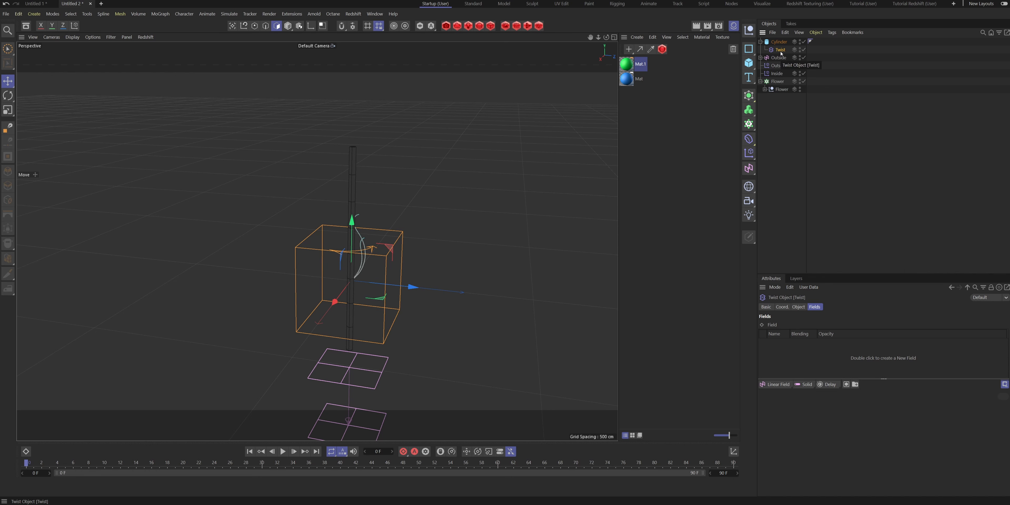
left_click(803, 306)
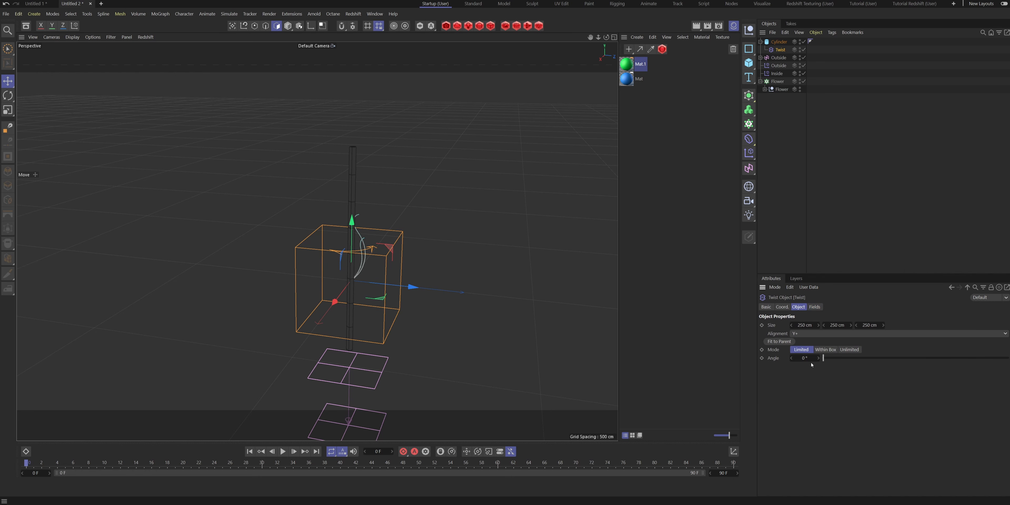
left_click(779, 341)
left_click_drag(317, 239, 320, 239, "alt")
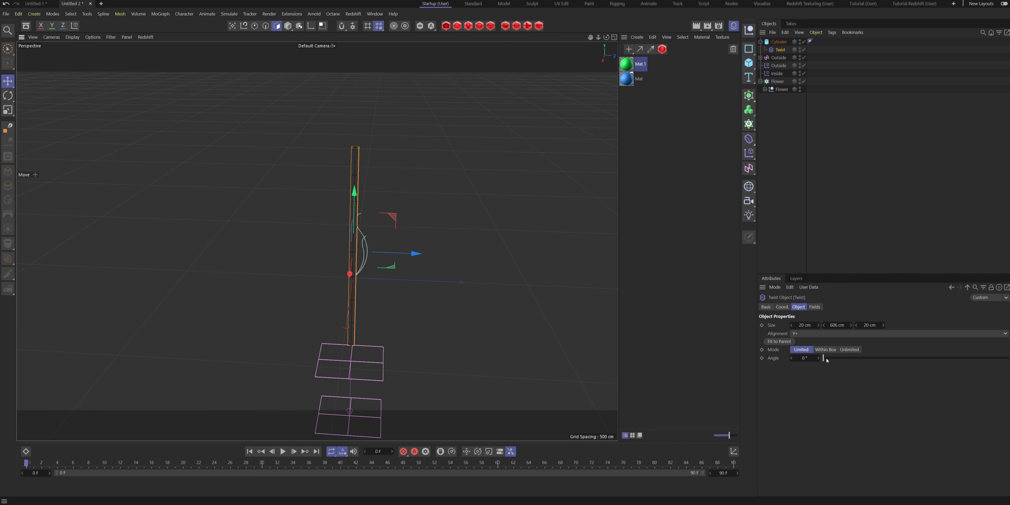
- Increase the Twist deformer's angle so the cylinder spirals along its full height
left_click_drag(824, 359, 989, 348)
left_click(801, 358)
scroll(800, 358, "up", 20)
right_click_drag(346, 145, 343, 185, "alt")
scroll(348, 219, "up", 6)
mouse_move(383, 242)
left_mouse_down("alt")
mouse_move(433, 247)
mouse_move(390, 247)
left_mouse_up("alt")
scroll(389, 247, "down", 5)
scroll(389, 246, "down", 2)
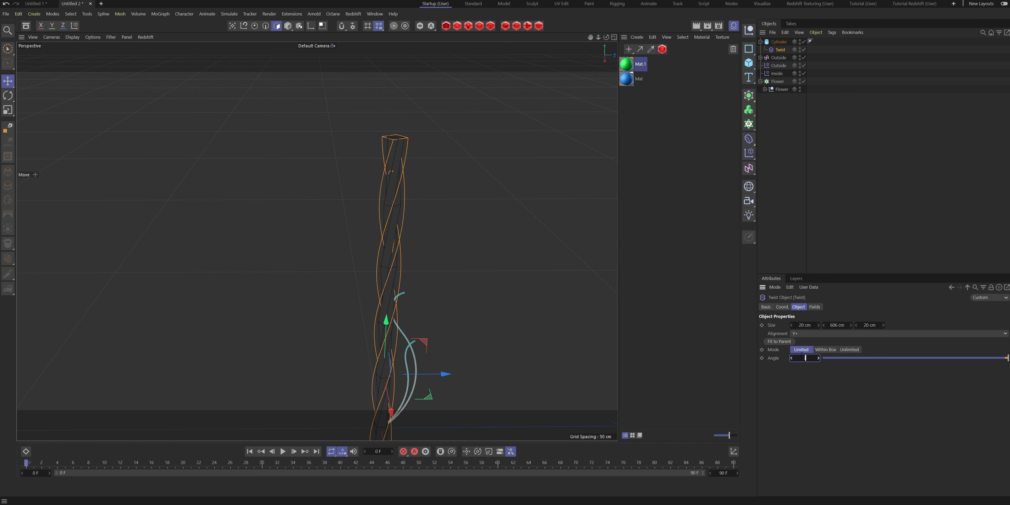
key("Return")
- Use the cylinder as the Flower cloner's object and set the distribution to Vertex
scroll(368, 290, "down", 5)
scroll(374, 274, "down", 3)
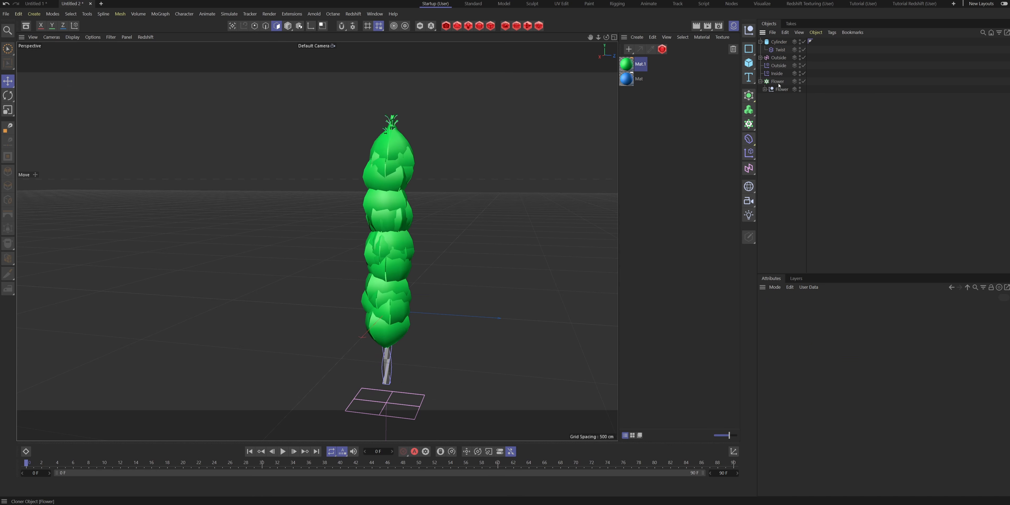
left_click(769, 82)
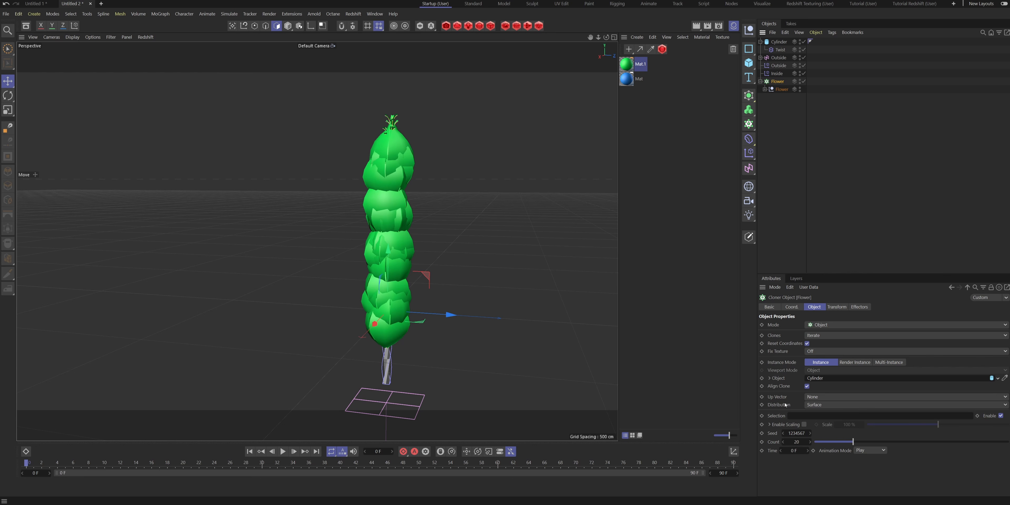
left_click(824, 405)
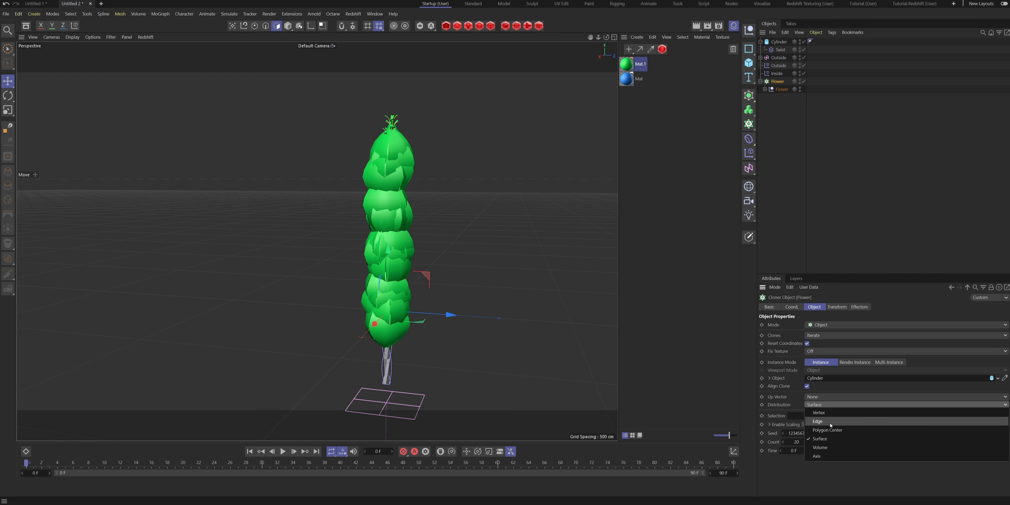
left_click(819, 413)
left_click_drag(395, 241, 395, 301, "alt")
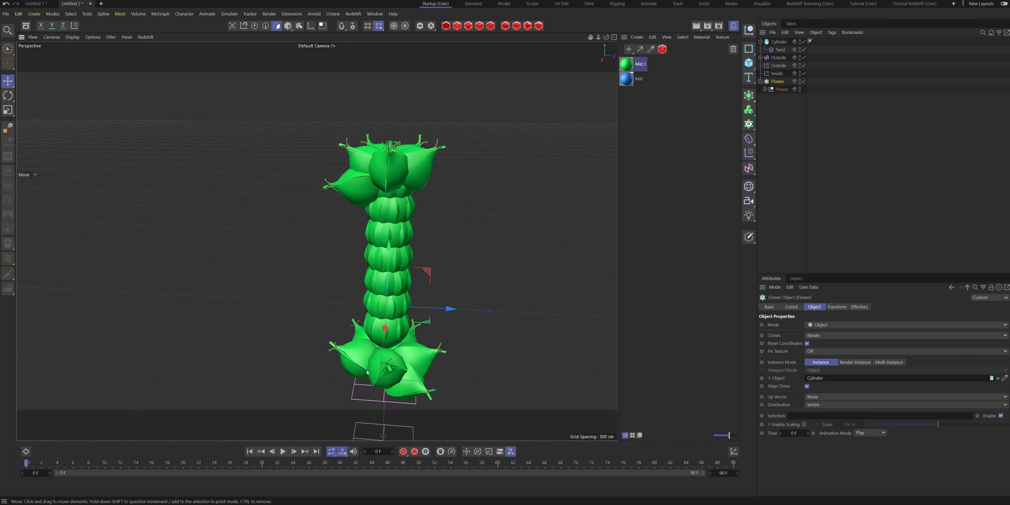
- Disable the cylinder's caps so no flowers are cloned onto its ends
left_click(777, 42)
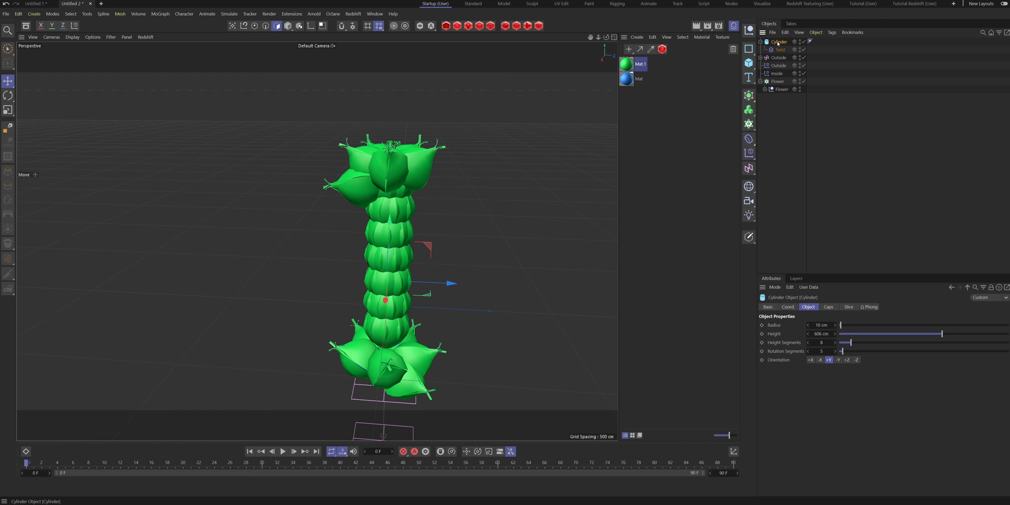
left_click(829, 307)
left_click(790, 325)
left_click_drag(388, 202, 471, 219, "alt")
- Set the Flower cloner's transform pitch rotation (R.P) to -130° to tilt the flowers outward
left_click(778, 81)
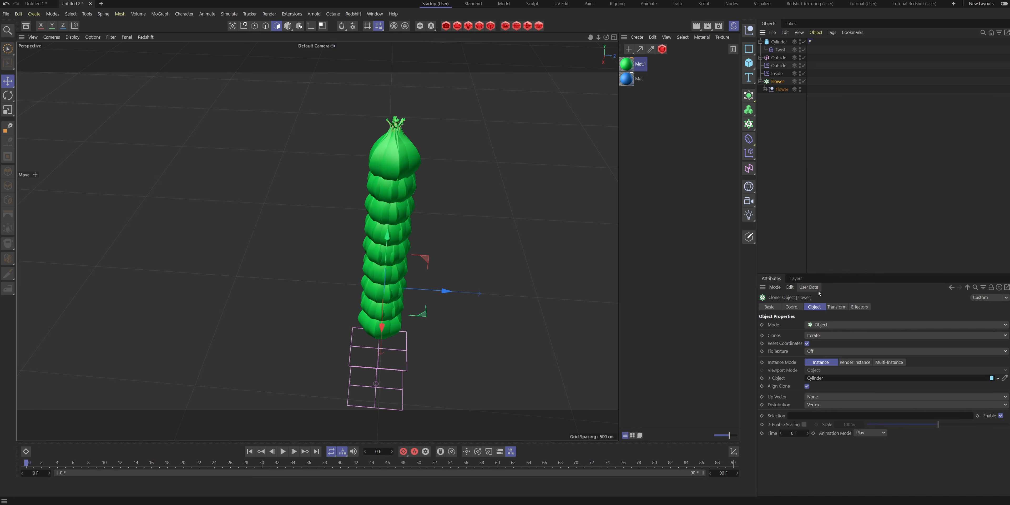
left_click(836, 306)
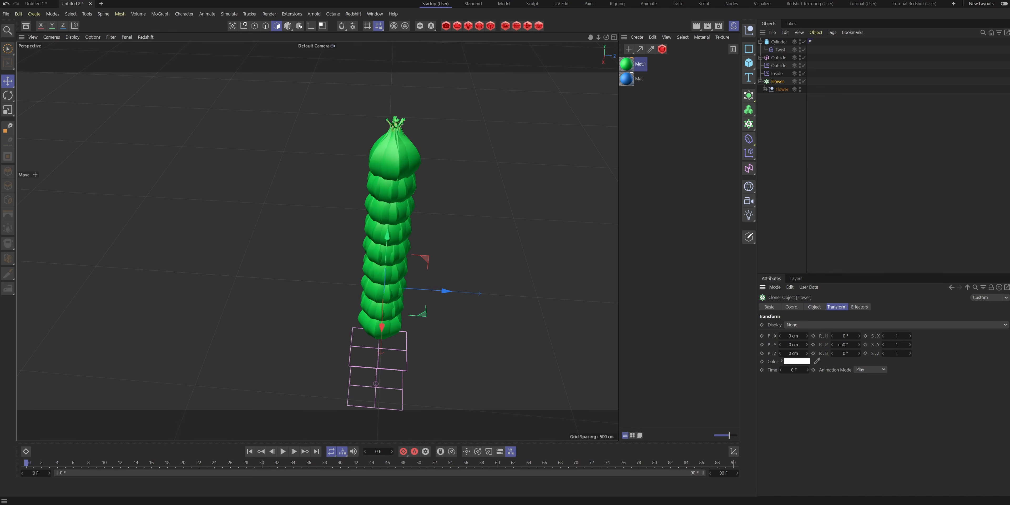
left_click_drag(843, 345, 822, 340)
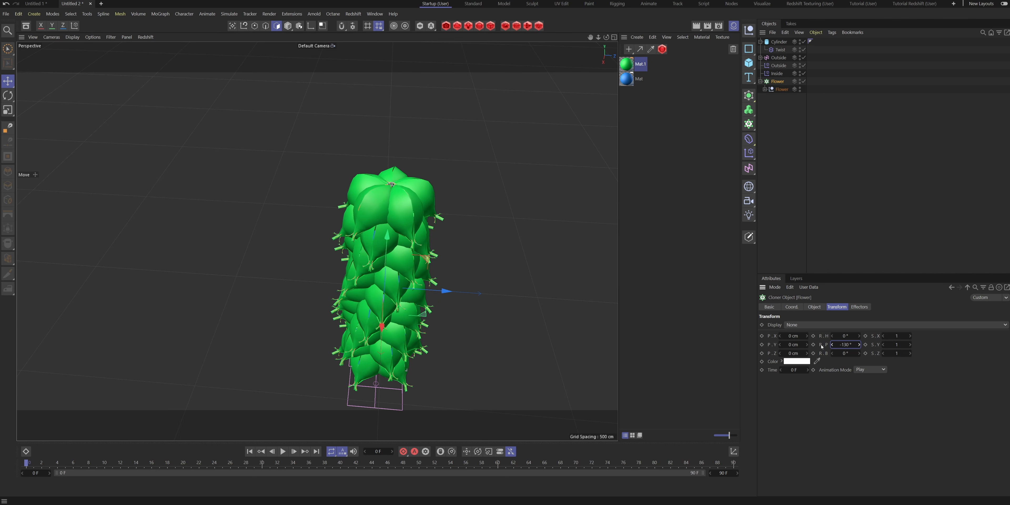
mouse_move(432, 287)
left_mouse_down("alt")
mouse_move(393, 259)
mouse_move(385, 213)
mouse_move(420, 238)
mouse_move(483, 231)
mouse_move(385, 235)
mouse_move(388, 222)
mouse_move(419, 247)
mouse_move(422, 281)
left_mouse_up("alt")
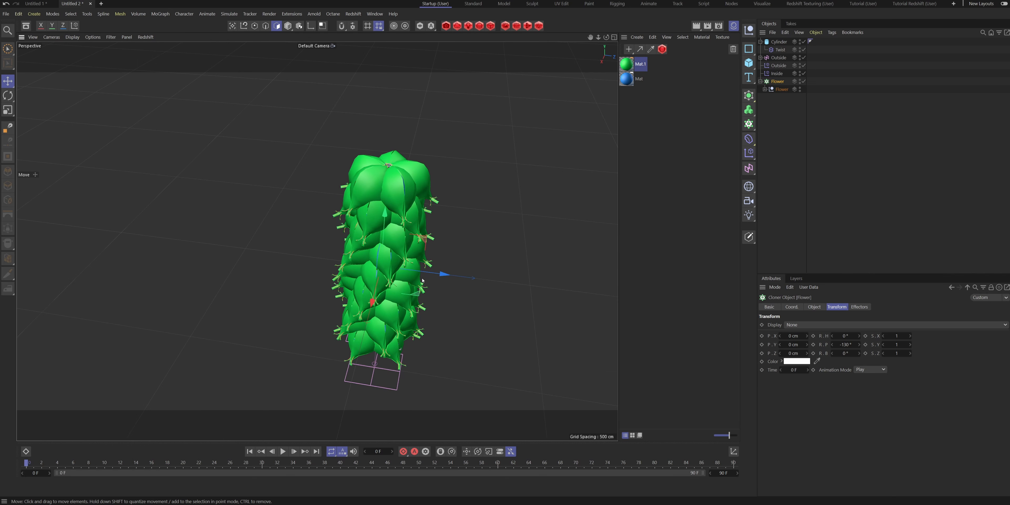
- Expand the Flower hierarchy down to the outside petal's MoSpline and set its Bend to about 63°
left_click(764, 89)
left_click(769, 97)
left_click(773, 105)
left_click_drag(403, 194, 343, 199, "alt")
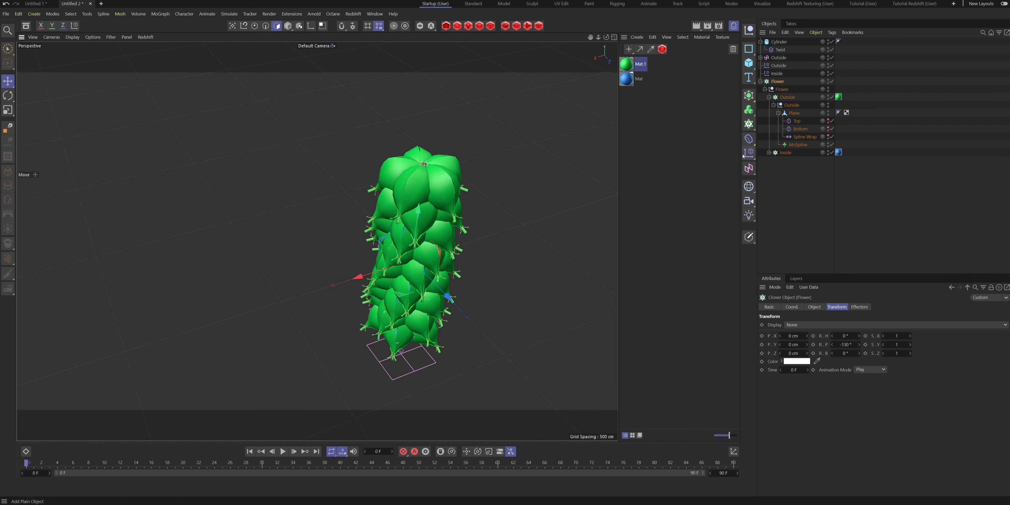
left_click_drag(436, 192, 470, 204, "alt")
scroll(385, 185, "up", 3)
scroll(385, 185, "up", 3)
left_click_drag(411, 171, 433, 239, "alt")
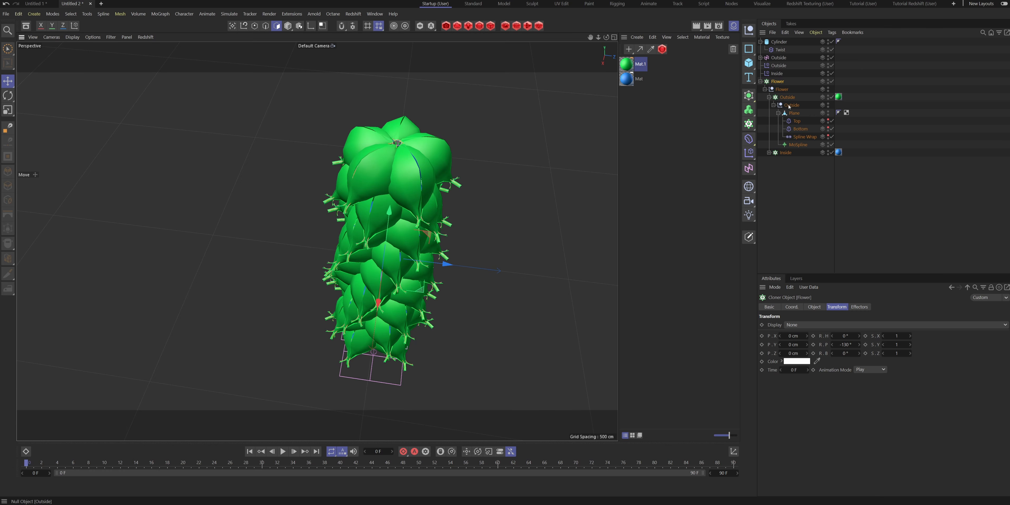
left_click(806, 145)
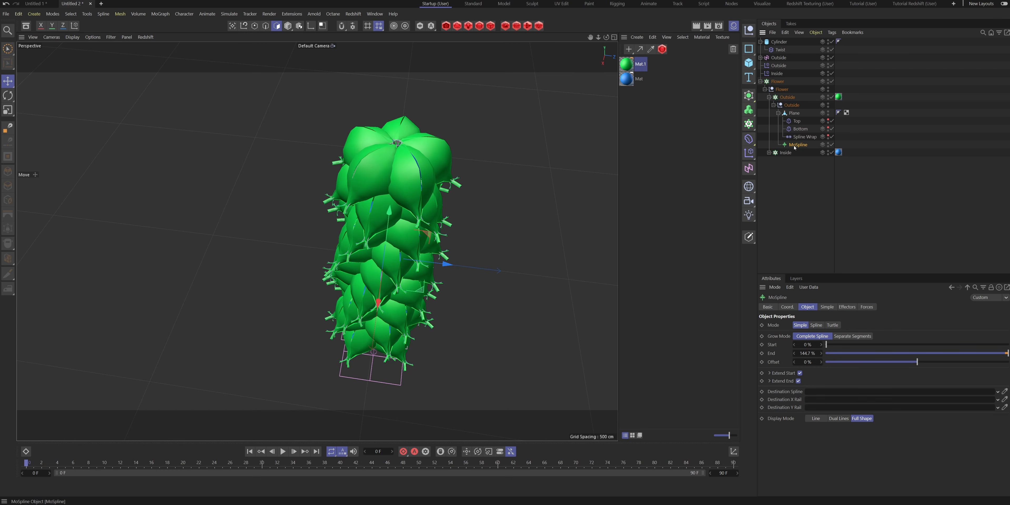
left_click(826, 308)
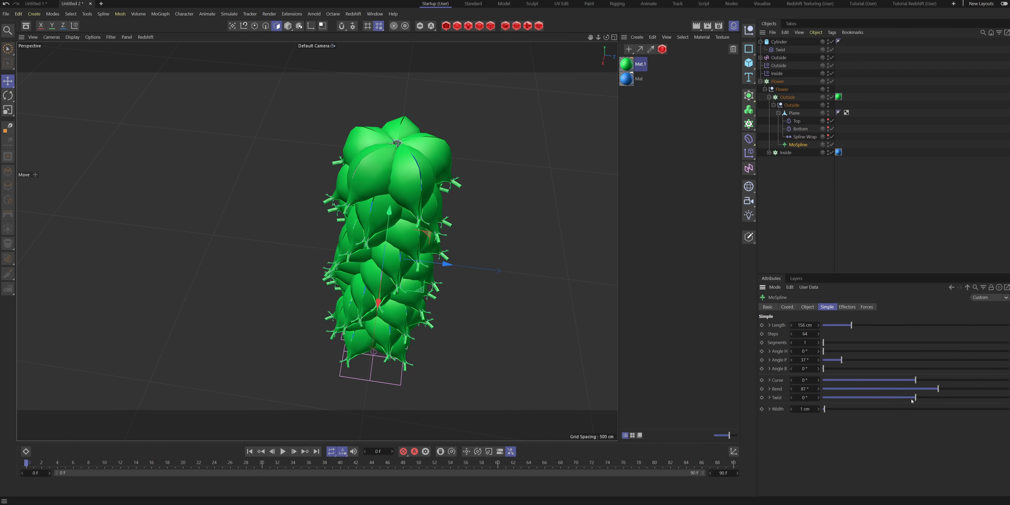
left_click_drag(937, 390, 933, 390)
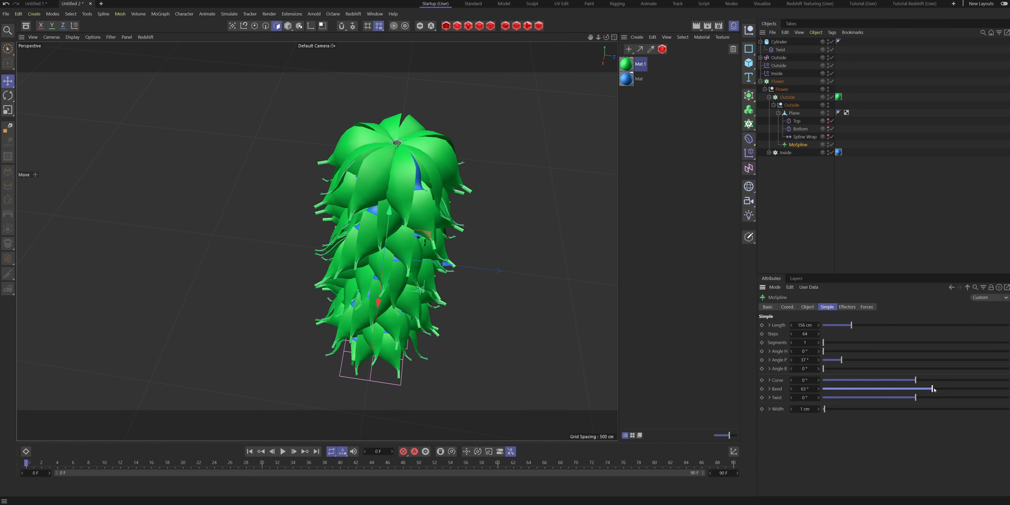
- Set the outside petal MoSpline's Angle P to 58° and its Bend to 50°
left_click_drag(840, 360, 846, 361)
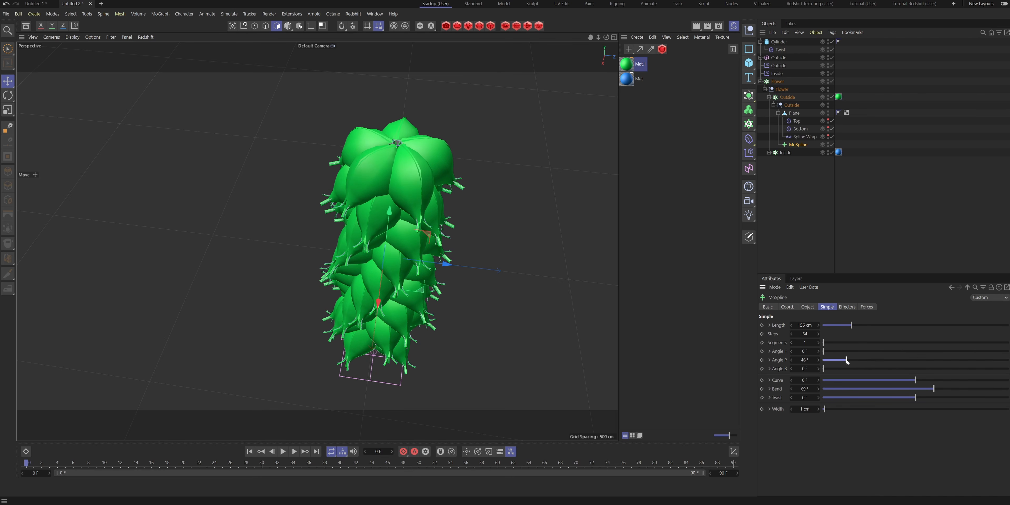
left_click_drag(930, 391, 929, 389)
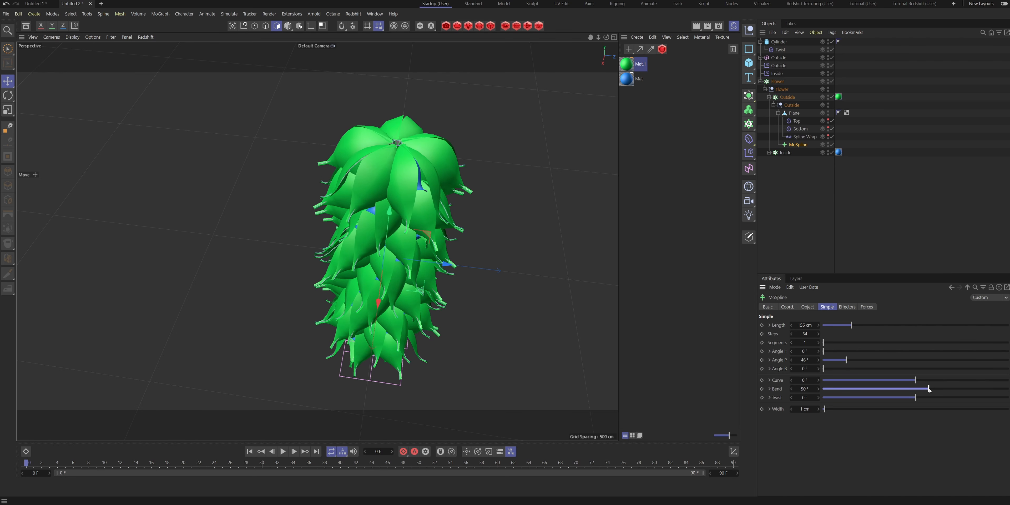
left_click_drag(841, 363, 853, 376)
left_click_drag(419, 229, 427, 182, "alt")
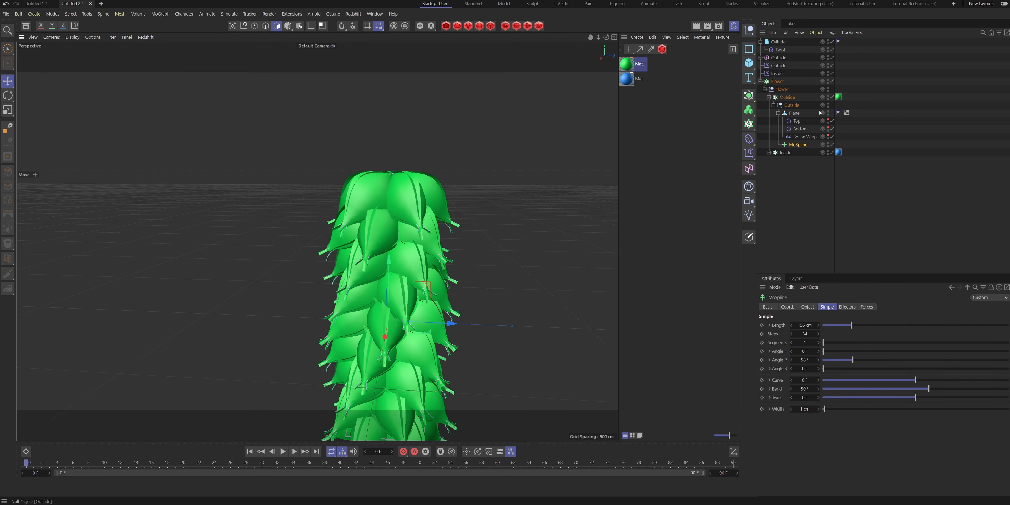
- Set the outside petal's Bottom taper curvature to 40% and its Top taper curvature to 600%
left_click(800, 130)
mouse_move(857, 368)
left_mouse_down()
mouse_move(844, 368)
mouse_move(852, 367)
left_mouse_up()
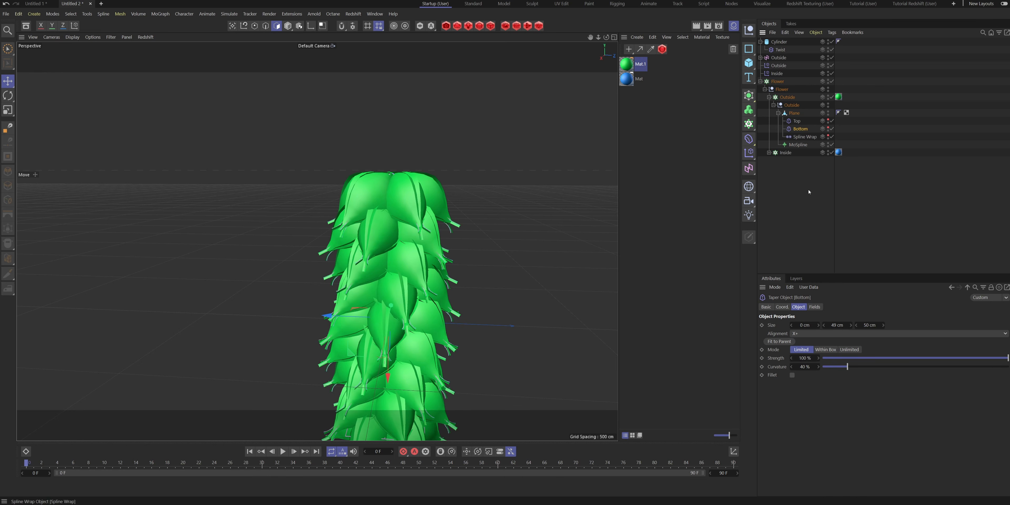
left_click(796, 121)
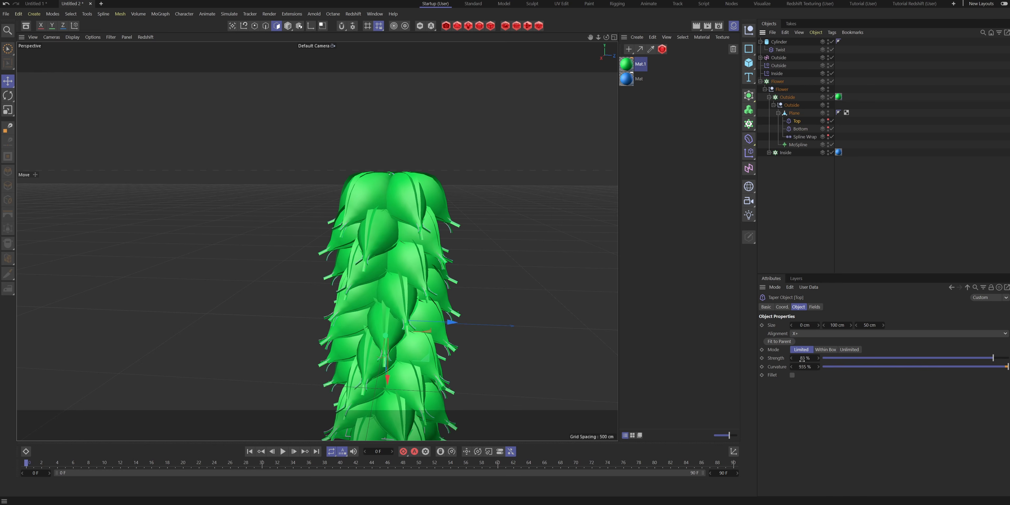
left_click_drag(817, 366, 797, 366)
left_click_drag(536, 325, 356, 370, "alt")
left_click_drag(423, 219, 404, 300, "alt")
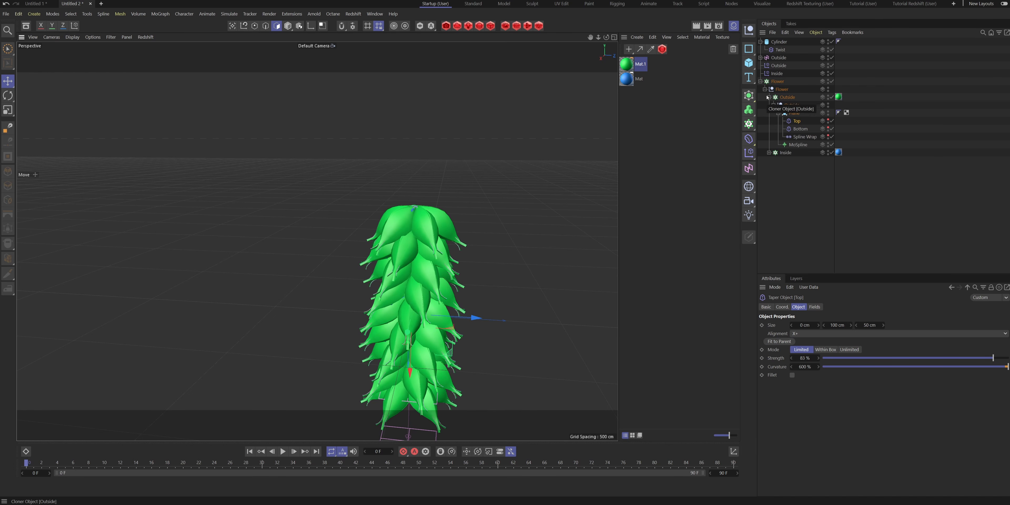
- Collapse the Flower hierarchy and set the cylinder's rotation segments to 6
left_click(760, 81)
left_click(775, 82)
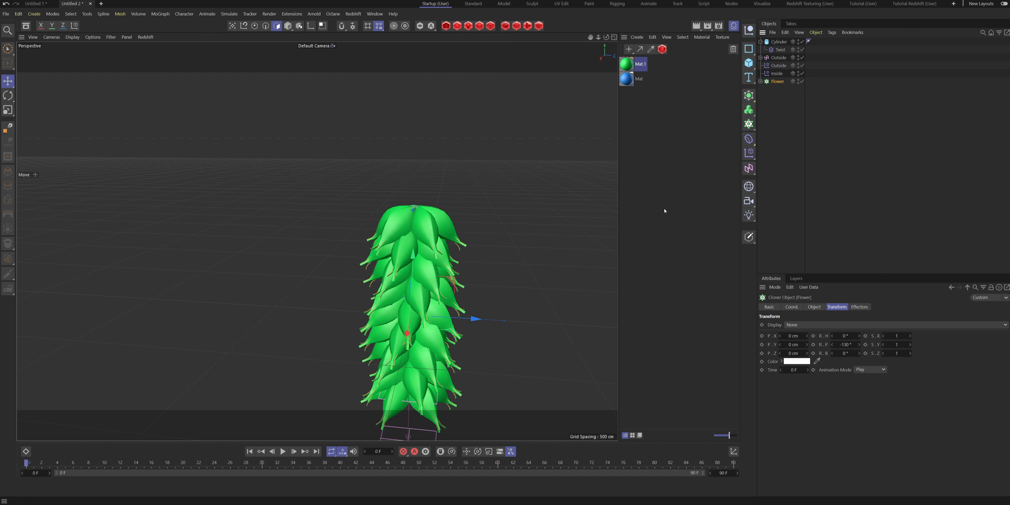
left_click(780, 42)
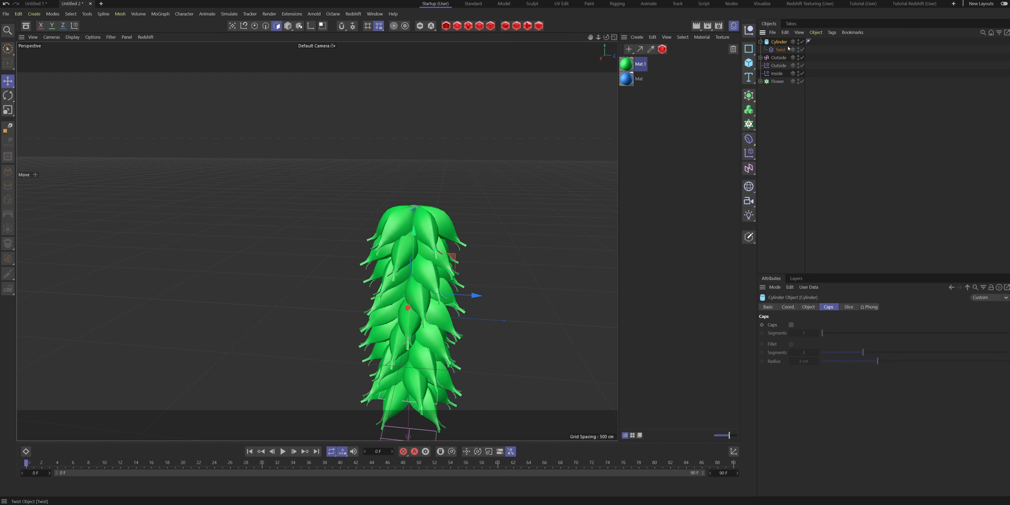
left_click(808, 307)
left_click(834, 351)
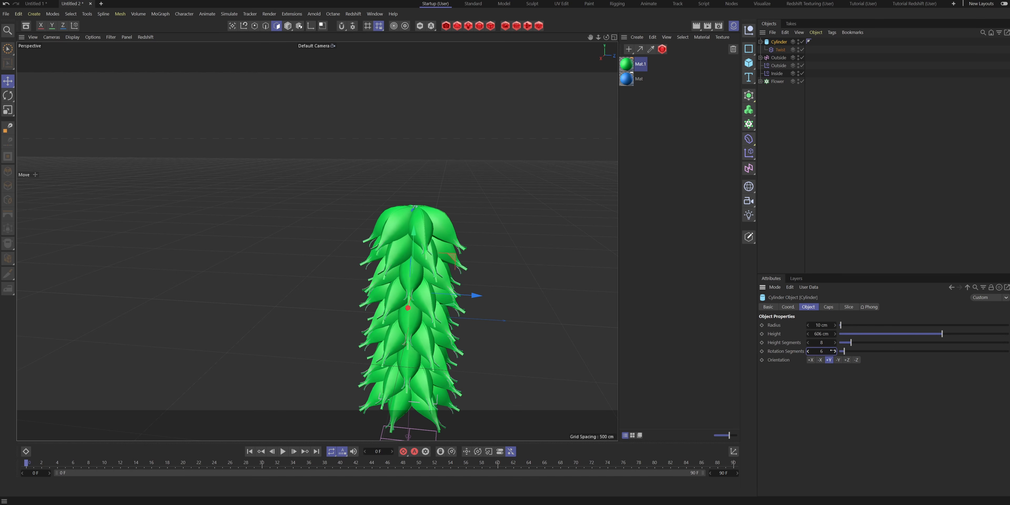
- Resize the cylinder to a radius of 25 cm and a height of 649 cm
left_click_drag(432, 286, 399, 310, "alt")
middle_click_drag(399, 310, 488, 207, "alt")
left_click_drag(488, 207, 316, 239, "alt")
left_click_drag(511, 168, 592, 195, "alt")
middle_click_drag(592, 196, 568, 210, "alt")
mouse_move(834, 334)
left_mouse_down()
mouse_move(873, 334)
mouse_move(840, 325)
left_mouse_up()
left_click_drag(505, 149, 490, 163, "alt")
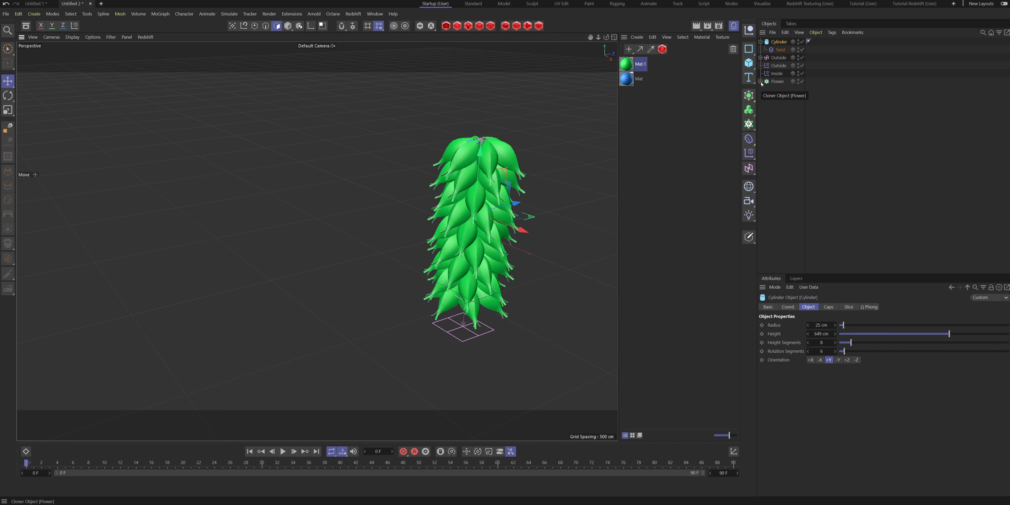
left_click_drag(509, 243, 500, 168, "alt")
middle_click_drag(500, 169, 418, 197, "alt")
left_click_drag(414, 207, 409, 276, "alt")
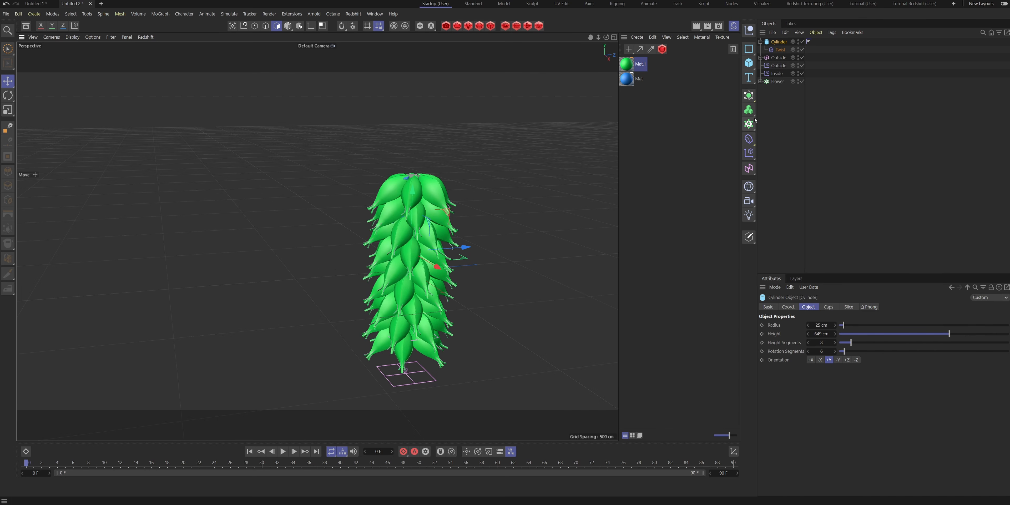
- Add a Plain effector and rename it "scaler"
left_click(749, 153)
left_click(777, 164)
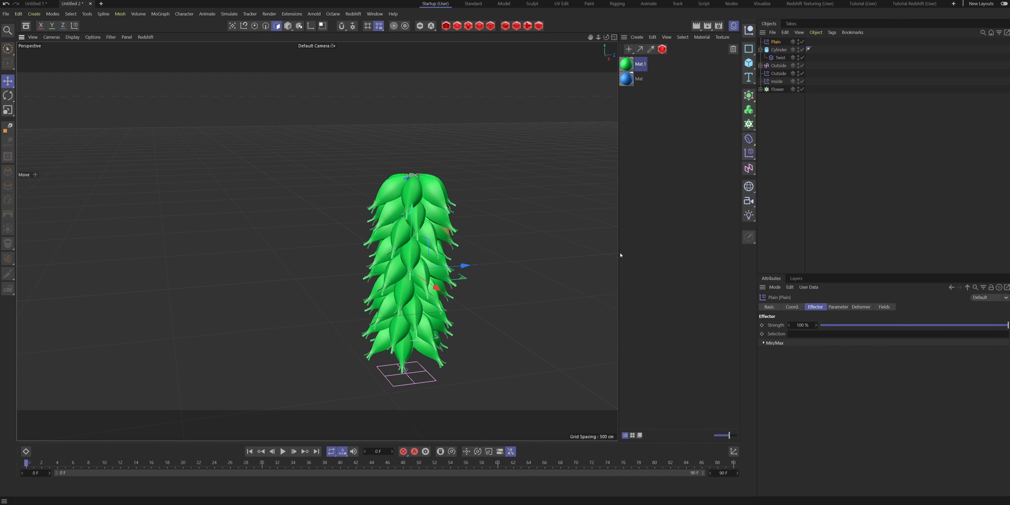
double_click(778, 42)
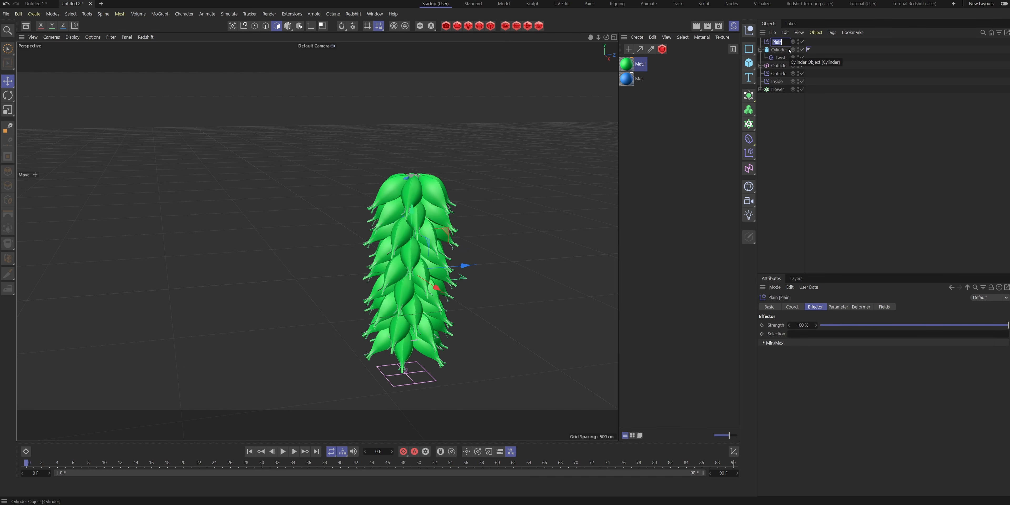
type("scaler")
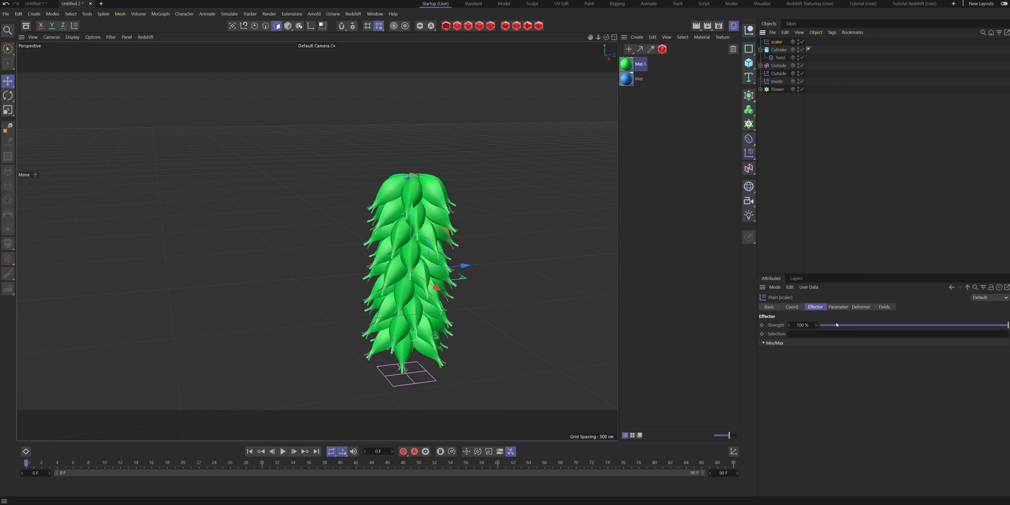
- Make the scaler effector change scale instead of position, with S.Y set to -0.5
left_click(836, 305)
left_click(807, 349)
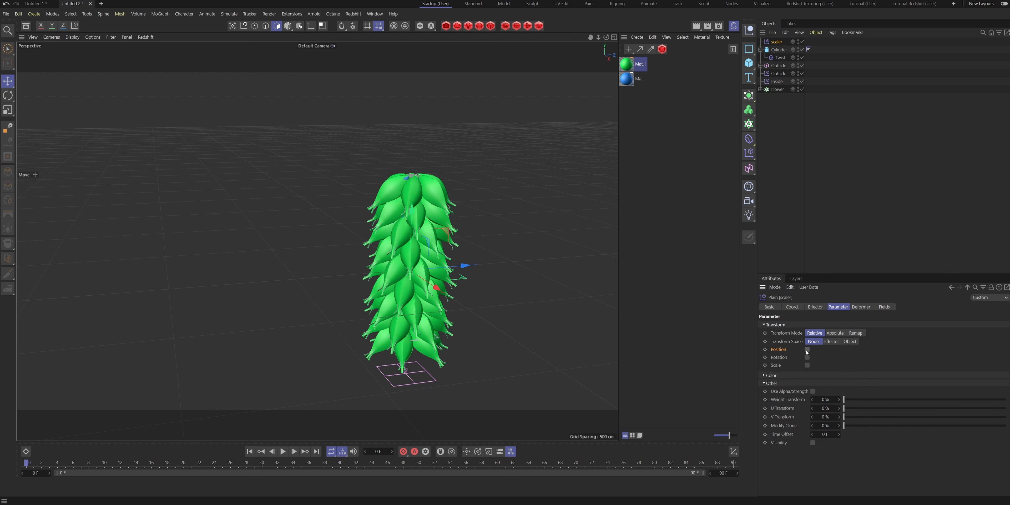
left_click(807, 365)
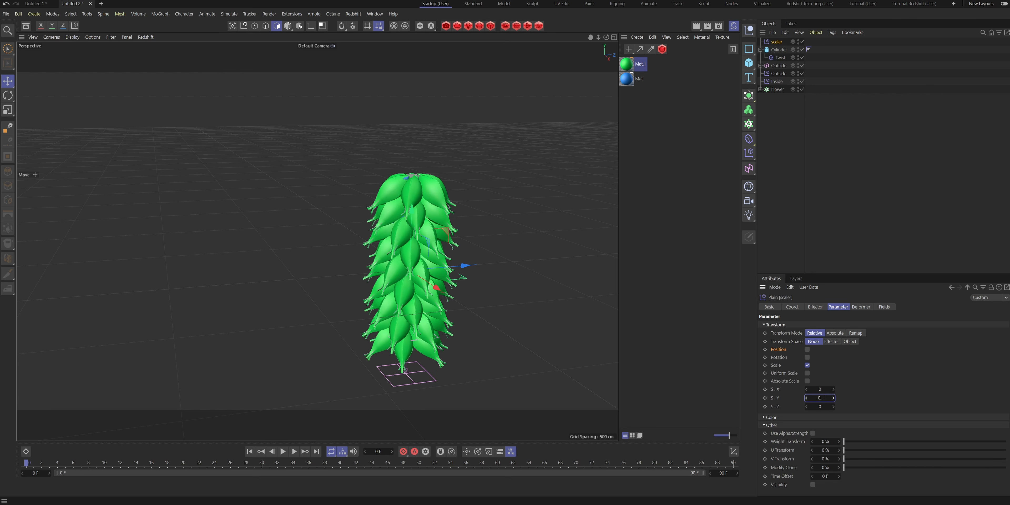
- Assign the scaler effector to the Flower cloner's effectors list
left_click(776, 89)
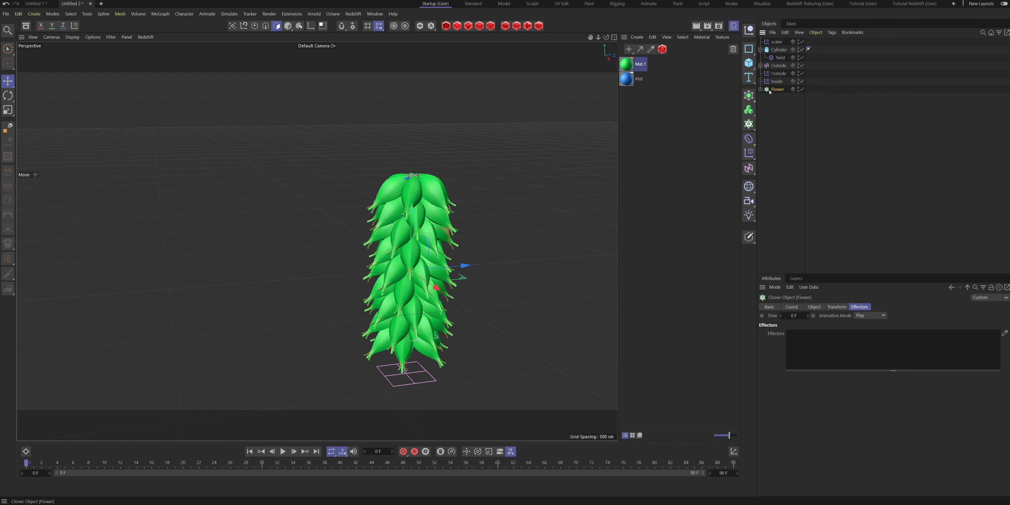
left_click_drag(776, 42, 831, 340)
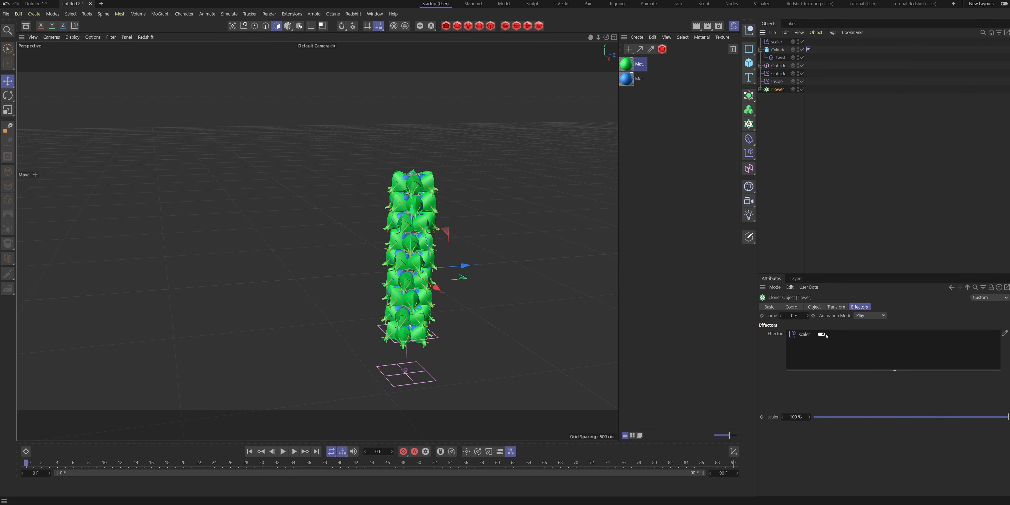
scroll(421, 180, "up", 3)
left_click_drag(421, 180, 401, 219, "alt")
scroll(431, 177, "up", 4)
left_click_drag(432, 170, 403, 158, "alt")
scroll(402, 157, "down", 5)
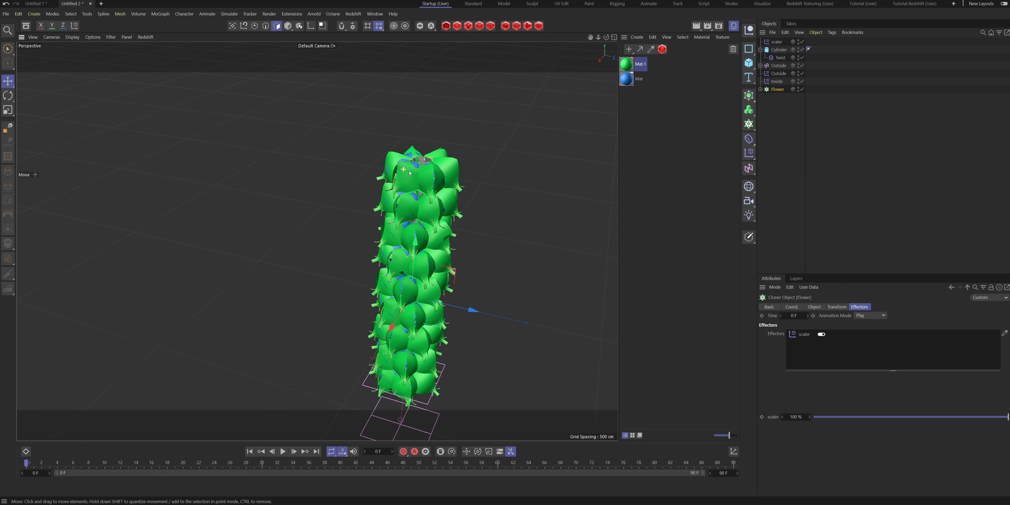
- Set the scaler effector's scale to S.X -0.37, S.Y -0.45 and S.Z -0.27
left_click(776, 42)
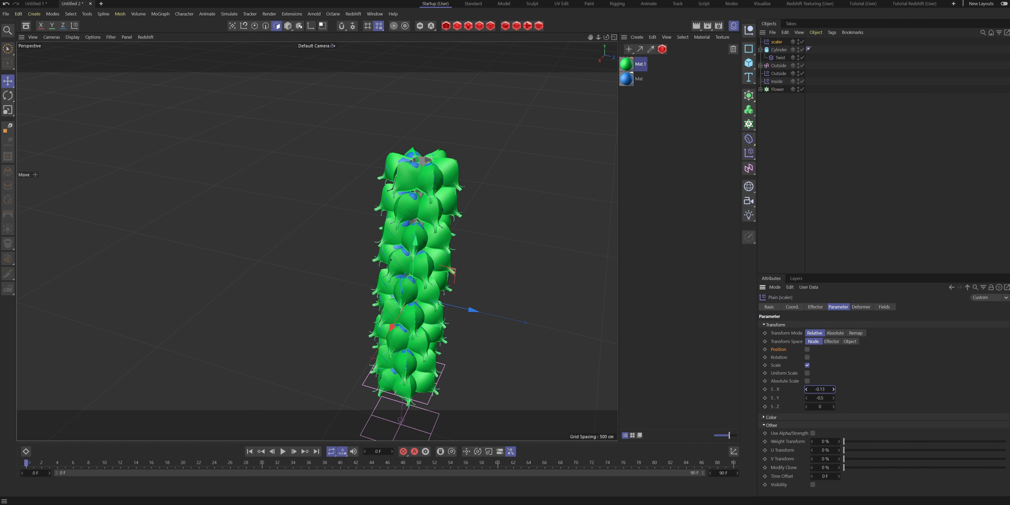
mouse_move(826, 406)
left_mouse_down()
mouse_move(815, 406)
mouse_move(829, 398)
left_mouse_up()
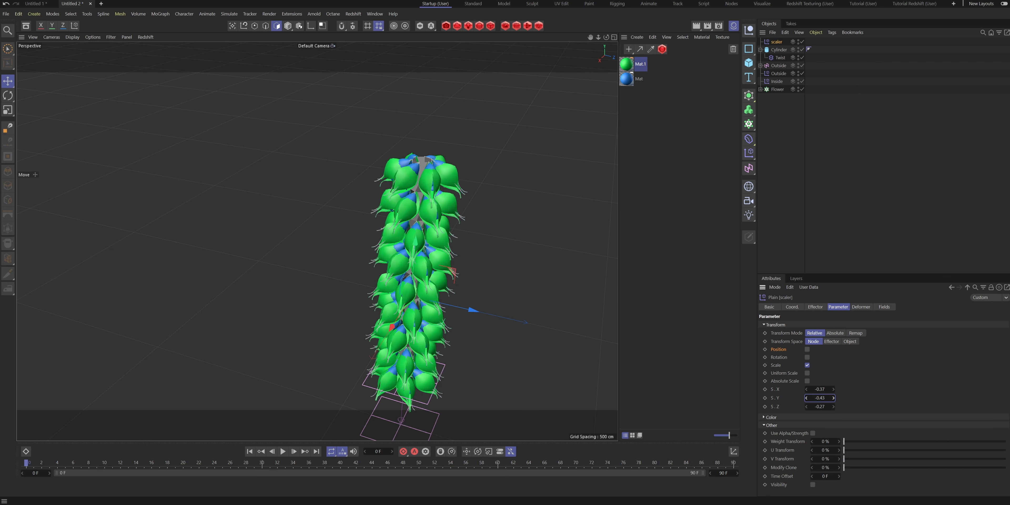
mouse_move(405, 229)
left_mouse_down("alt")
mouse_move(410, 186)
mouse_move(415, 245)
mouse_move(417, 233)
left_mouse_up("alt")
scroll(428, 168, "up", 6)
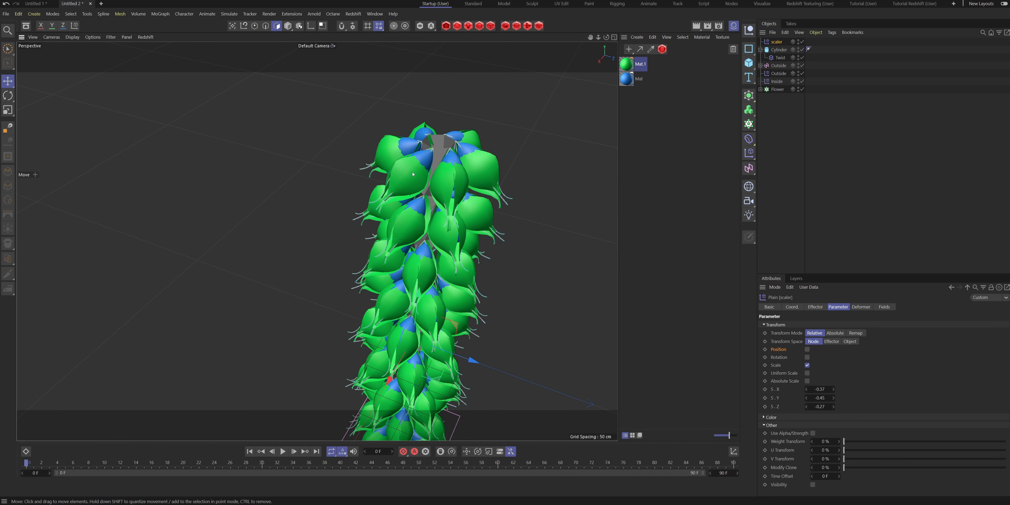
left_click_drag(406, 178, 316, 239, "alt")
left_click_drag(315, 239, 329, 240, "alt")
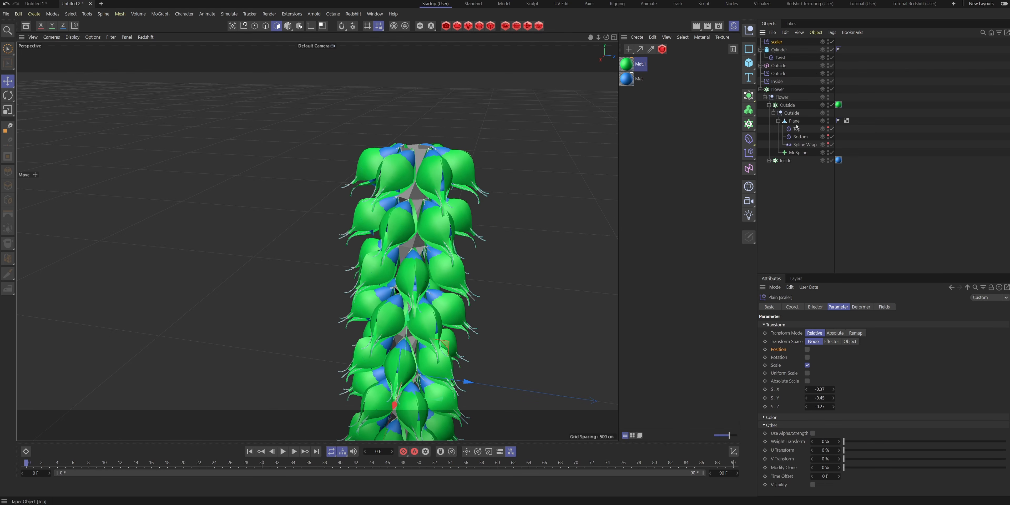
- Set the From value of the outside petal's Spline Wrap to -3% to close the gaps between petals
left_click(804, 146)
left_click_drag(804, 366, 803, 365)
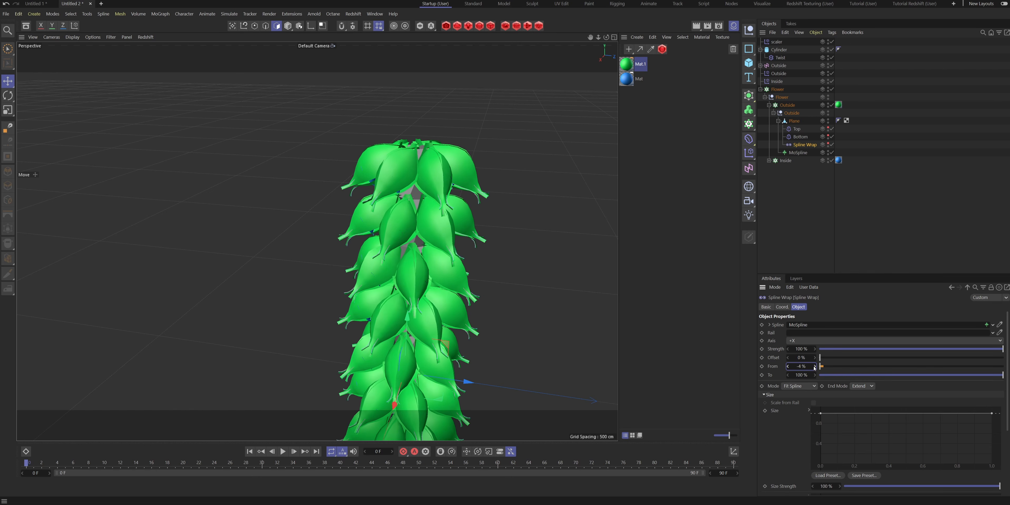
mouse_move(386, 239)
left_mouse_down("alt")
mouse_move(360, 211)
mouse_move(402, 234)
mouse_move(383, 254)
left_mouse_up("alt")
scroll(401, 234, "down", 4)
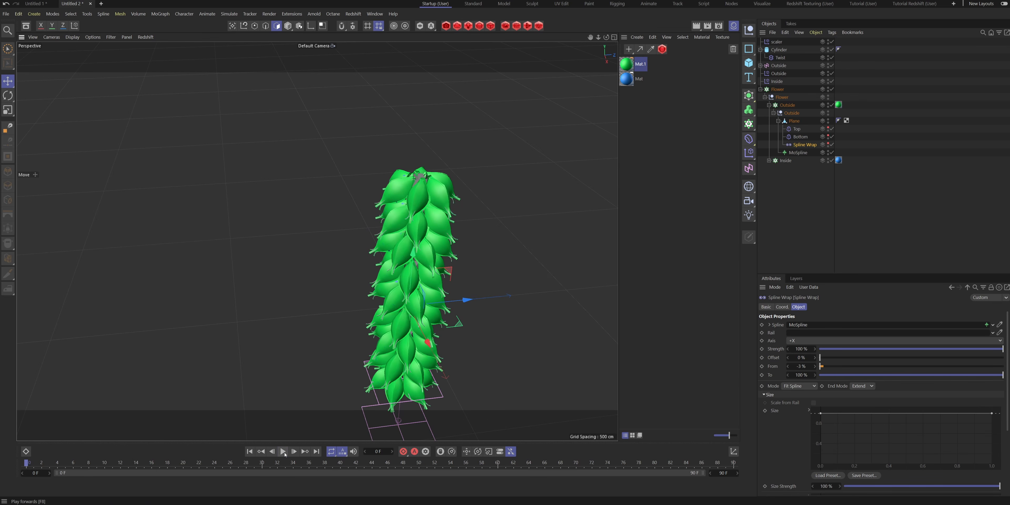
- Play the animation to check how the flowers open along the cylinder, and return to frame 0
left_click(285, 454)
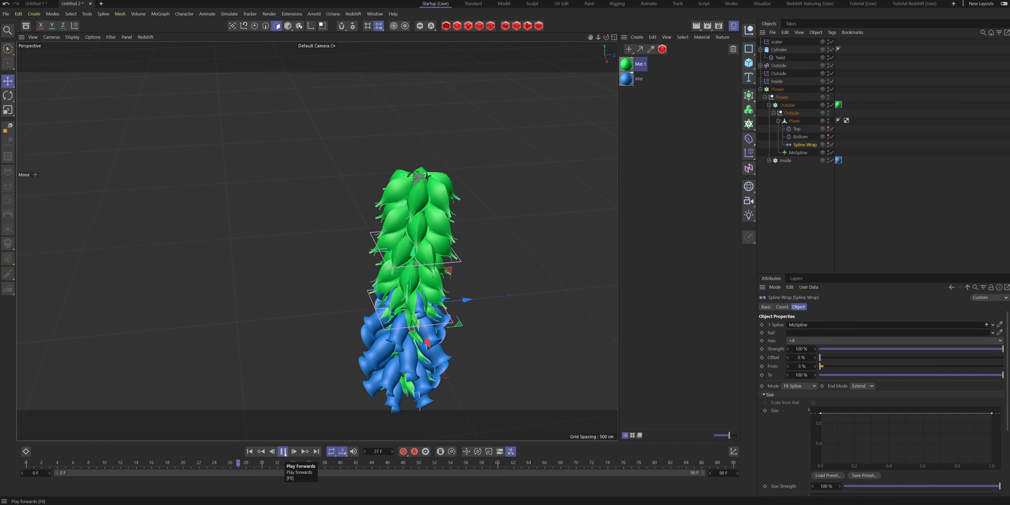
left_click(545, 241)
left_click_drag(424, 310, 431, 288, "alt")
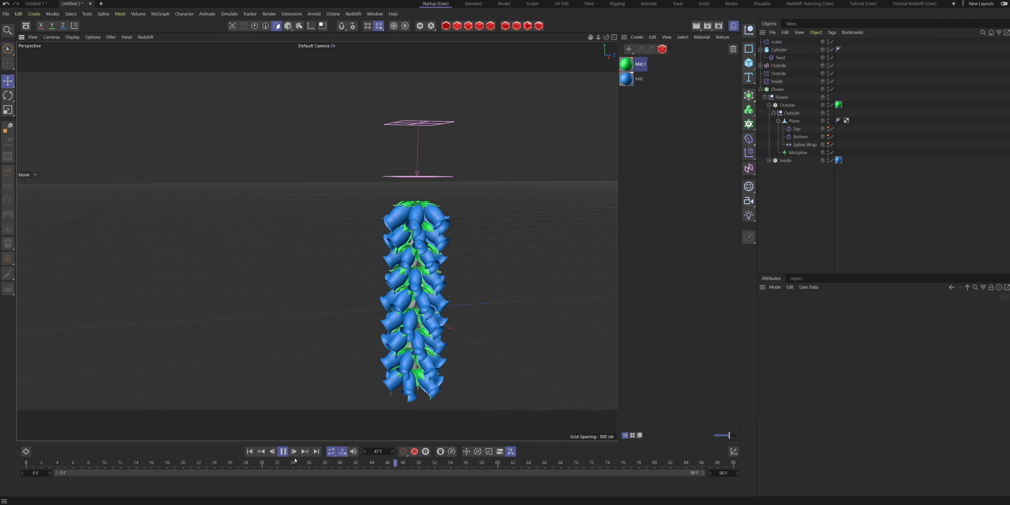
left_click(282, 451)
left_click_drag(288, 465, 24, 464)
left_click_drag(474, 313, 508, 320, "alt")
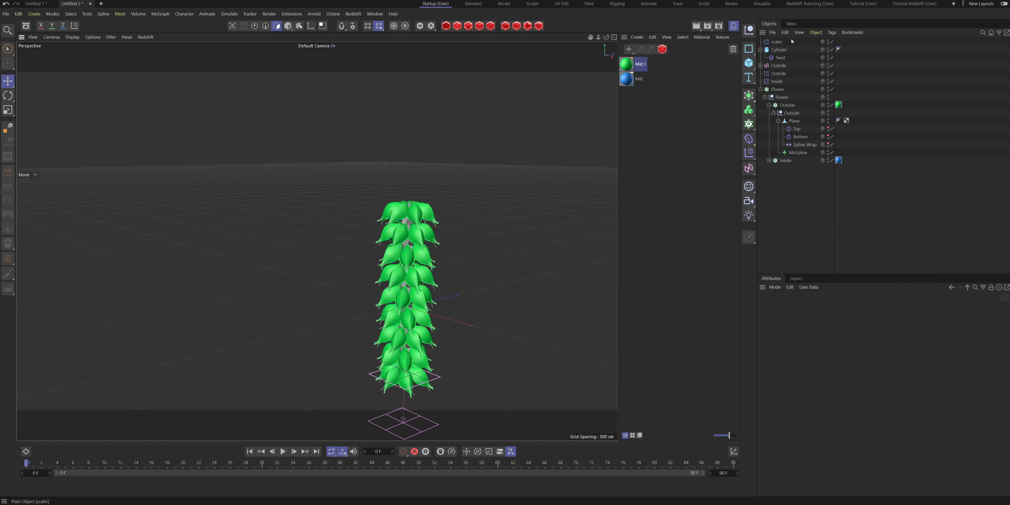
- Add a Linear Field to the scaler effector
left_click(778, 44)
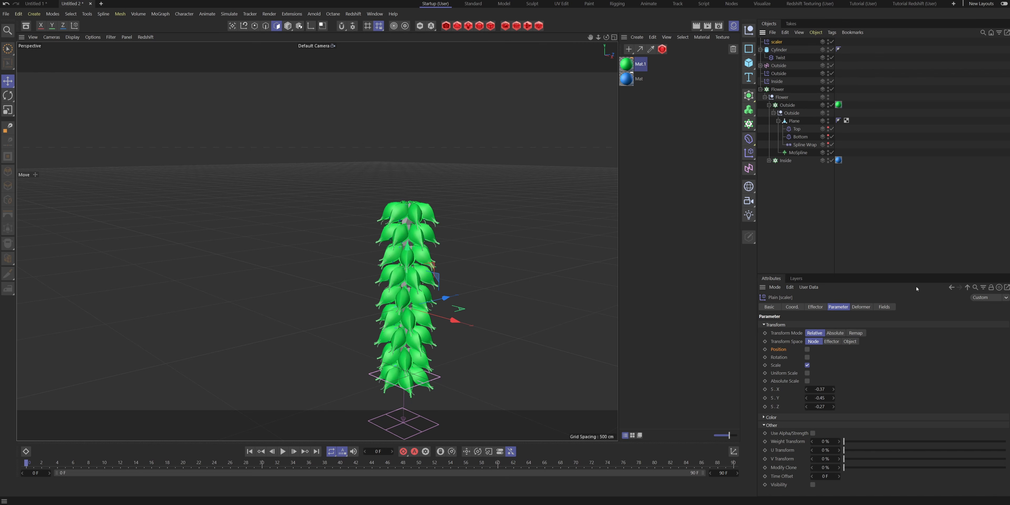
left_click(884, 307)
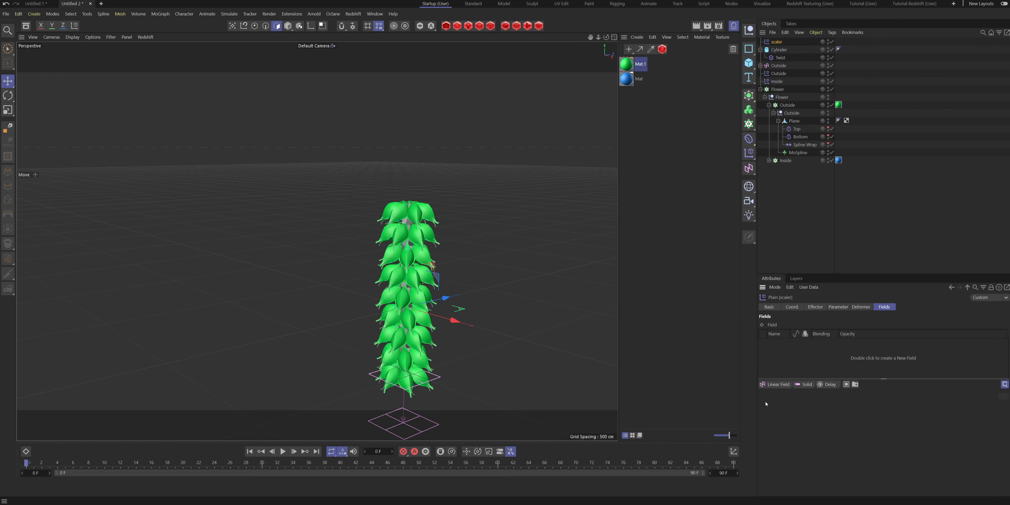
left_click(773, 385)
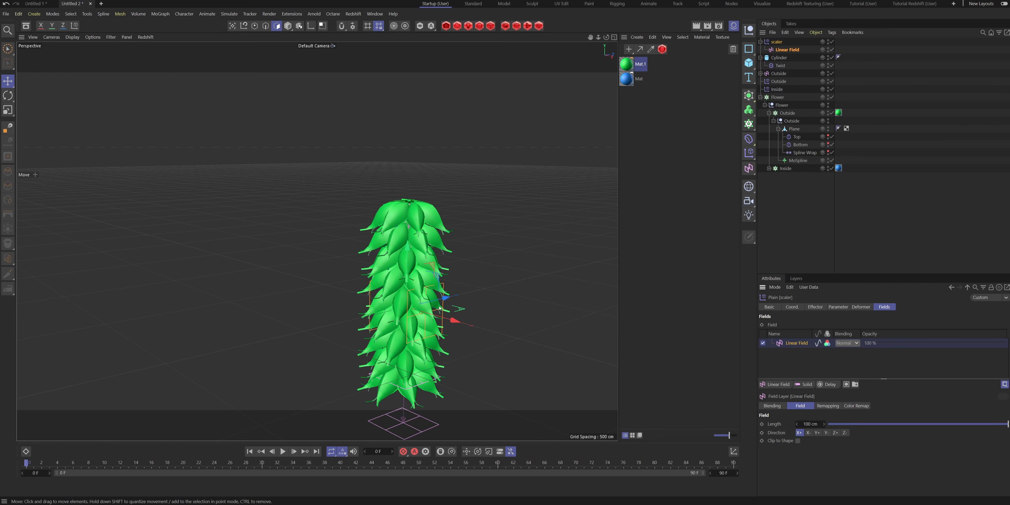
- Rotate the scaler's Linear Field by -90° so its falloff runs vertically along the cylinder
key("r")
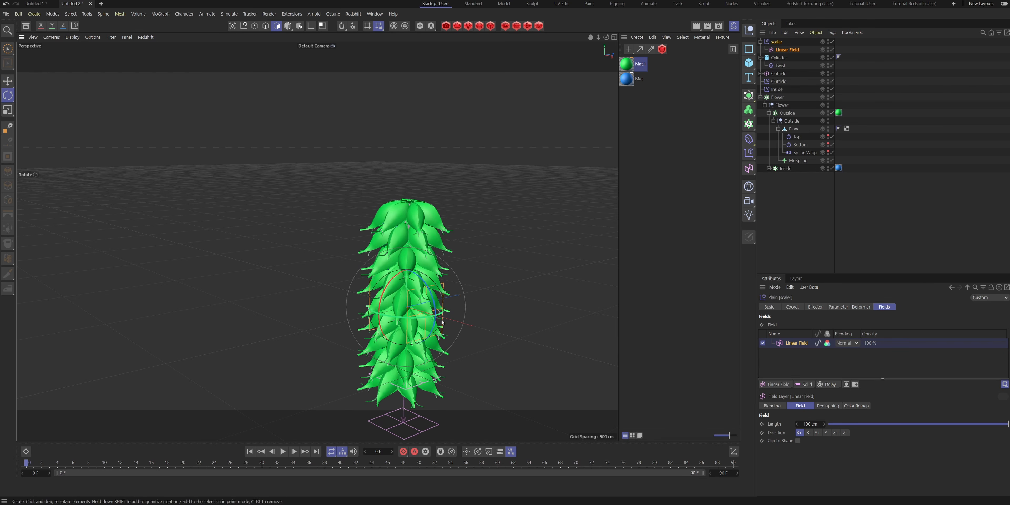
left_click_drag(437, 309, 399, 248)
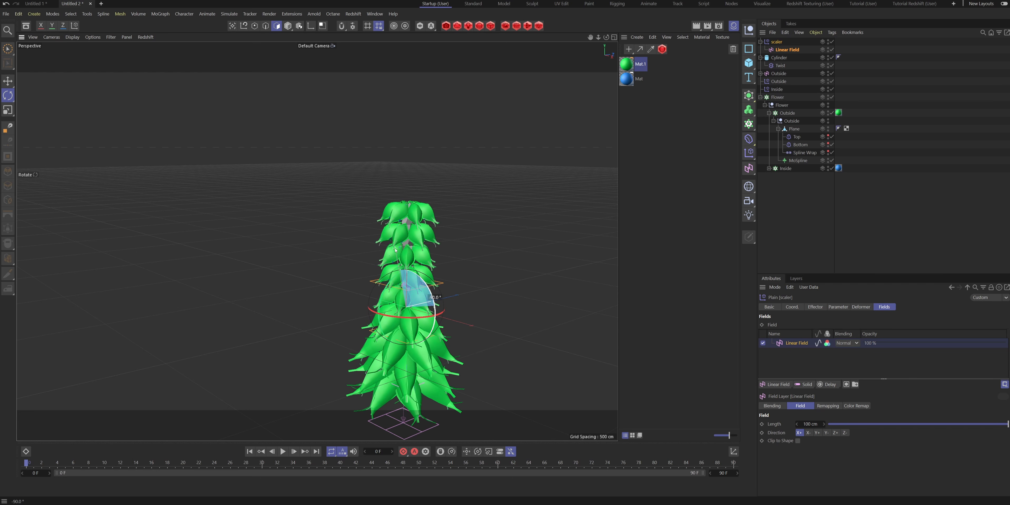
key("e")
key("e")
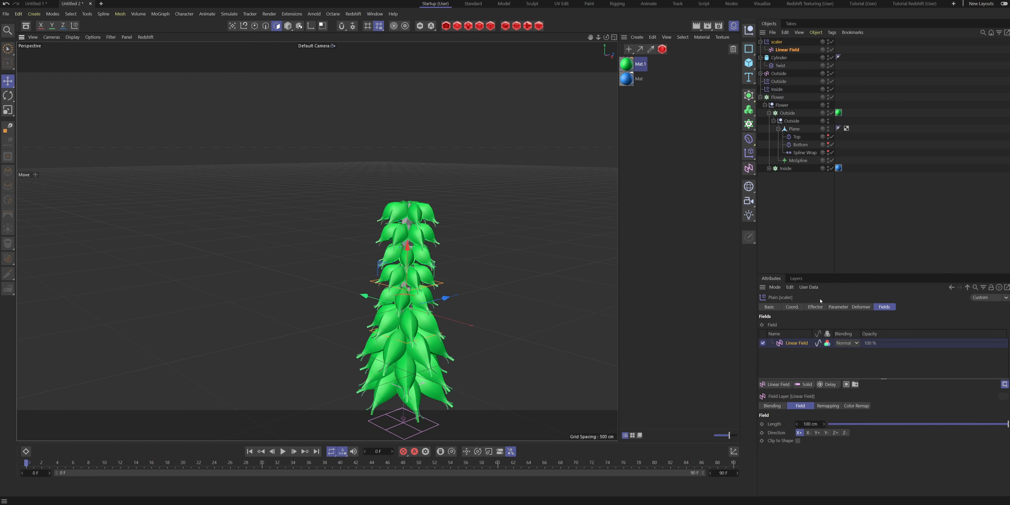
- Set the scaler's Linear Field length to 275 cm and play the animation to preview the gradual scaling
left_click_drag(805, 423, 873, 424)
left_click_drag(466, 354, 437, 347, "alt")
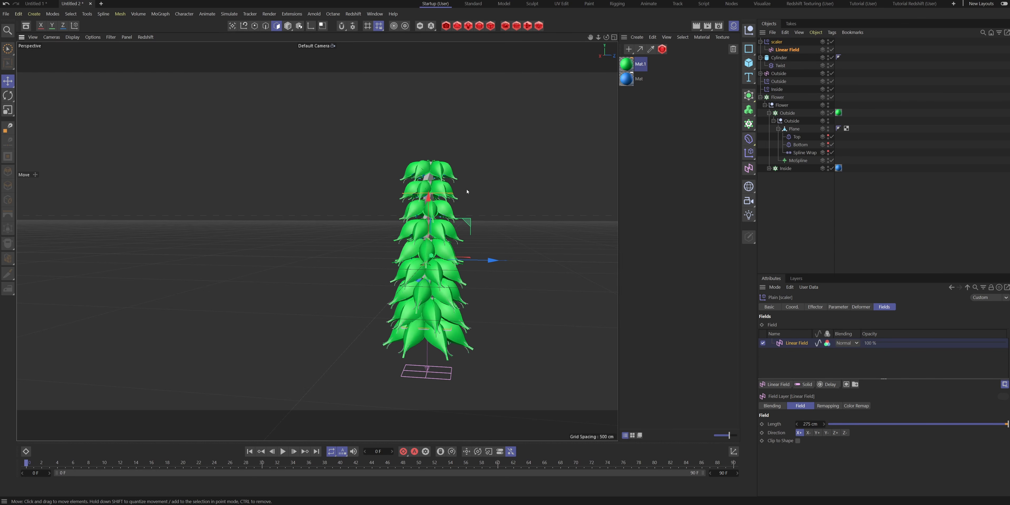
left_click_drag(425, 177, 498, 244, "alt")
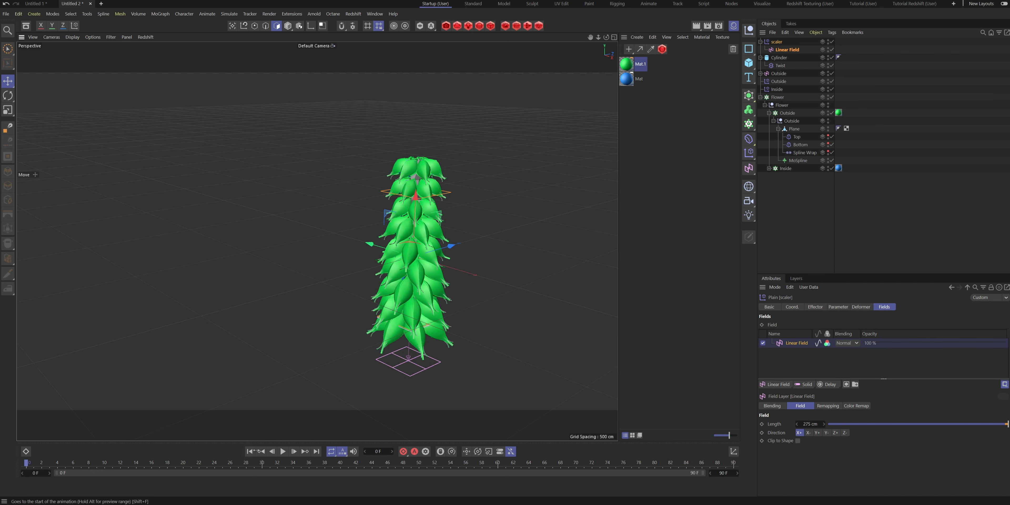
left_click(907, 220)
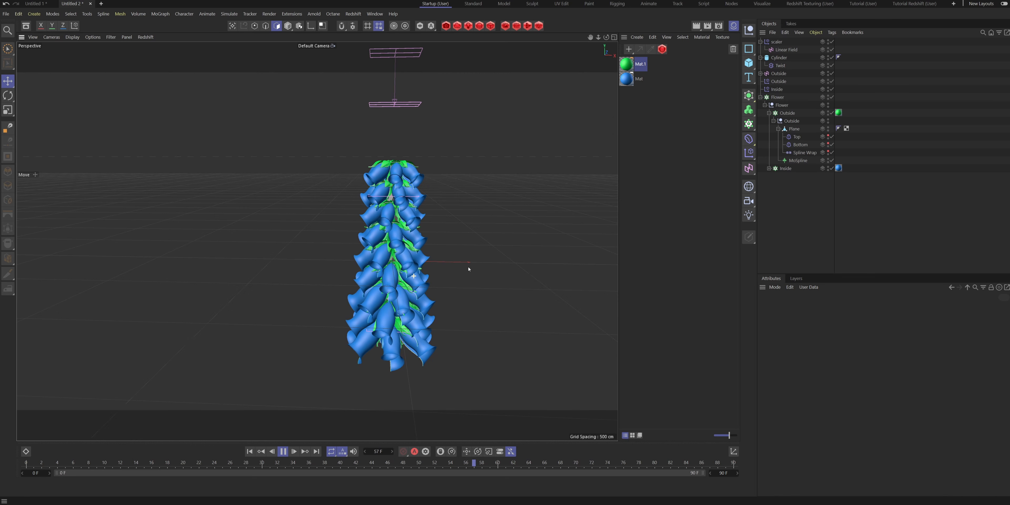
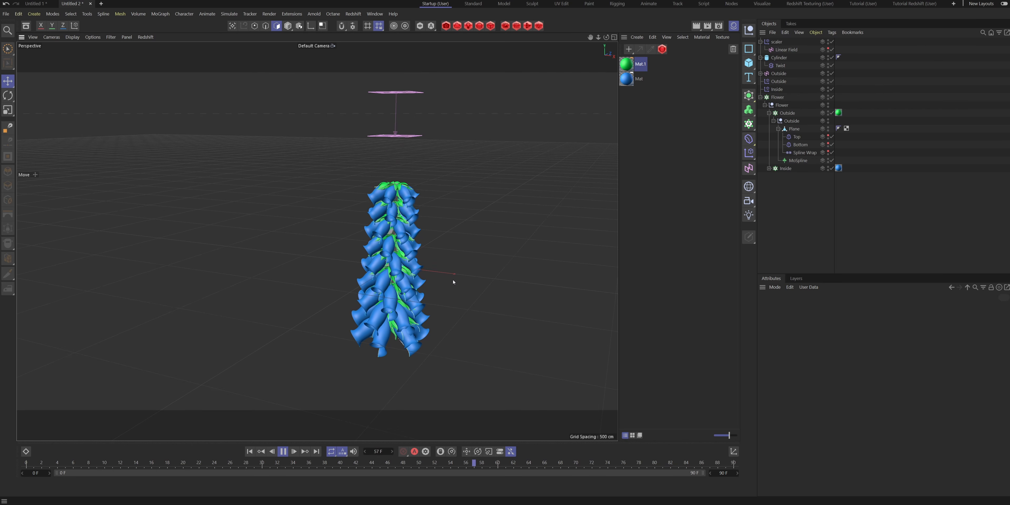
- Play the animation while viewing the flowers from several angles, and return to frame 0
left_click_drag(372, 371, 340, 383, "alt")
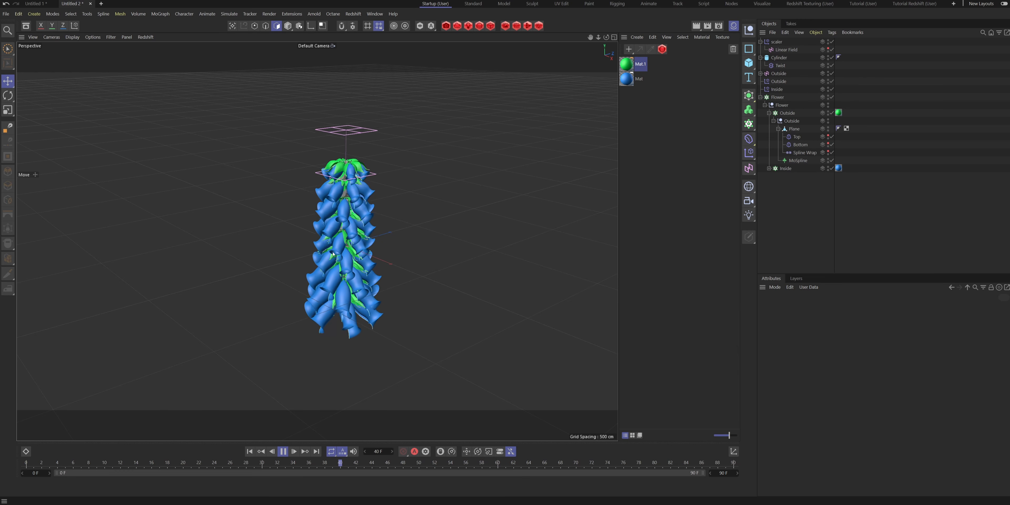
left_click_drag(341, 259, 311, 260, "alt")
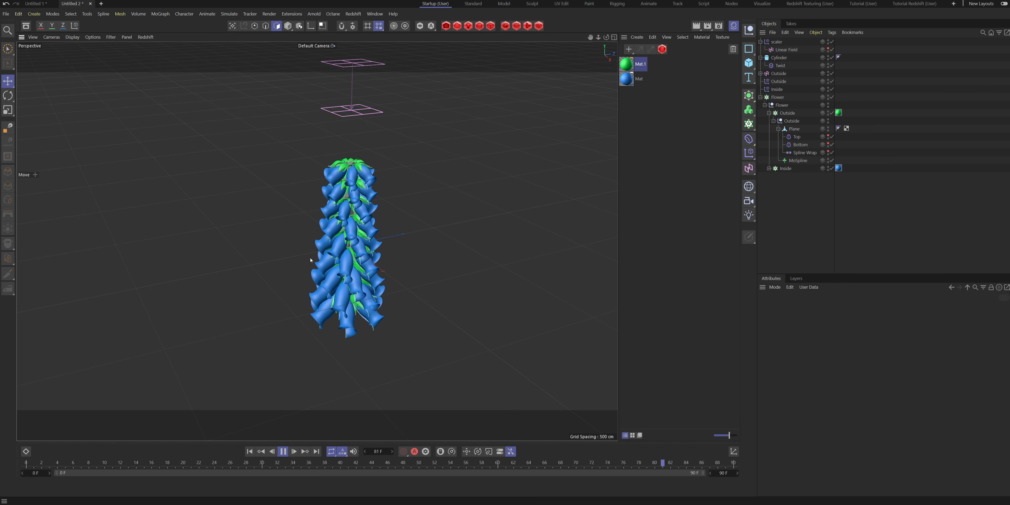
left_click_drag(275, 267, 309, 378, "alt")
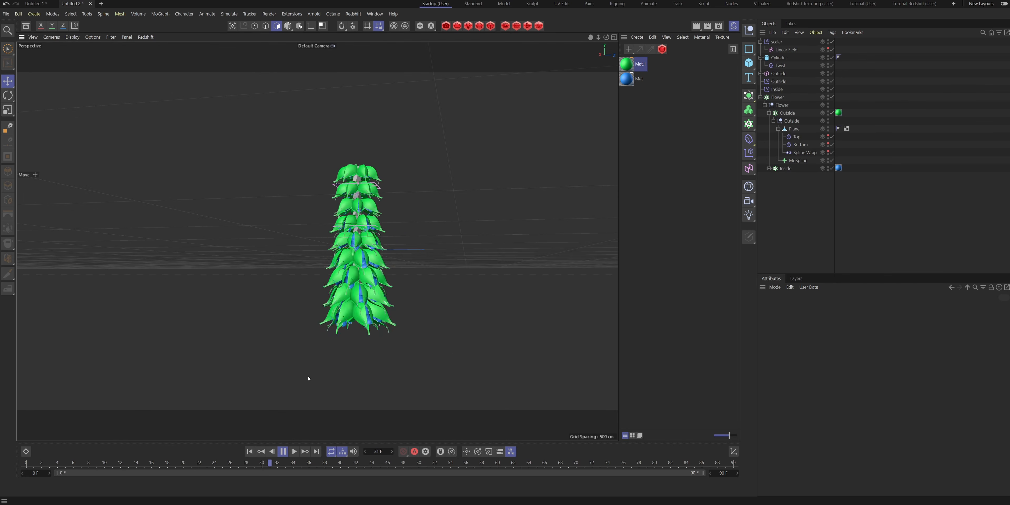
left_click(282, 451)
scroll(360, 254, "up", 2)
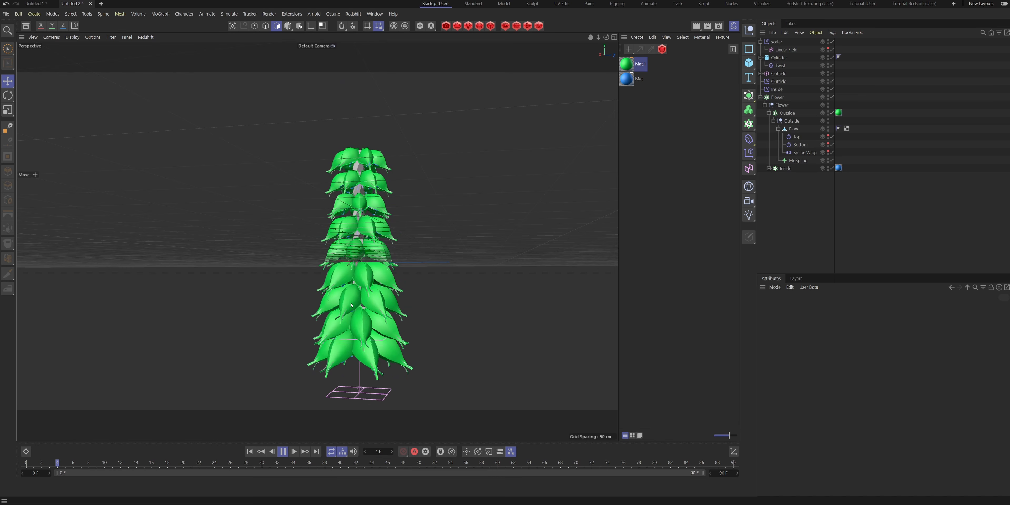
left_click_drag(340, 294, 379, 317, "alt")
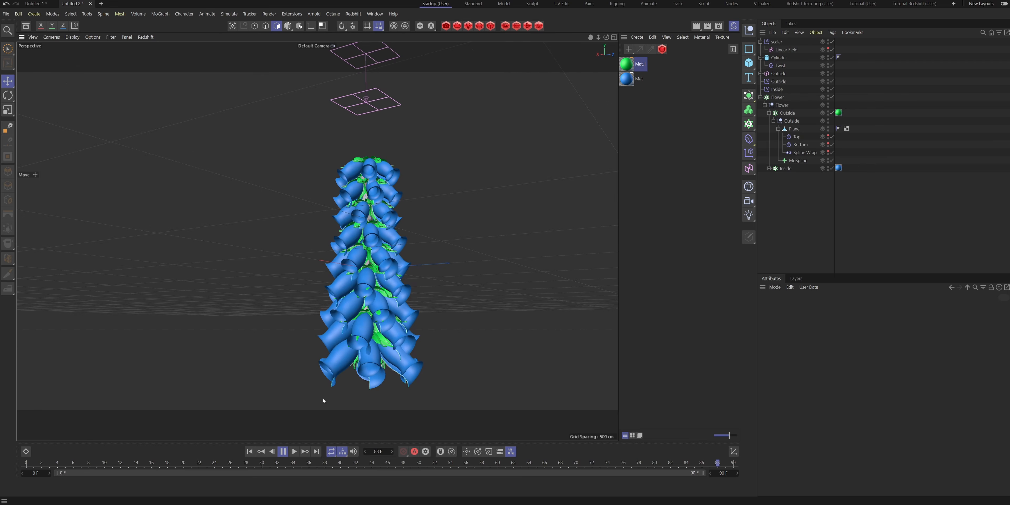
left_click(282, 453)
left_click_drag(218, 463, 25, 464)
left_click_drag(376, 289, 430, 322, "alt")
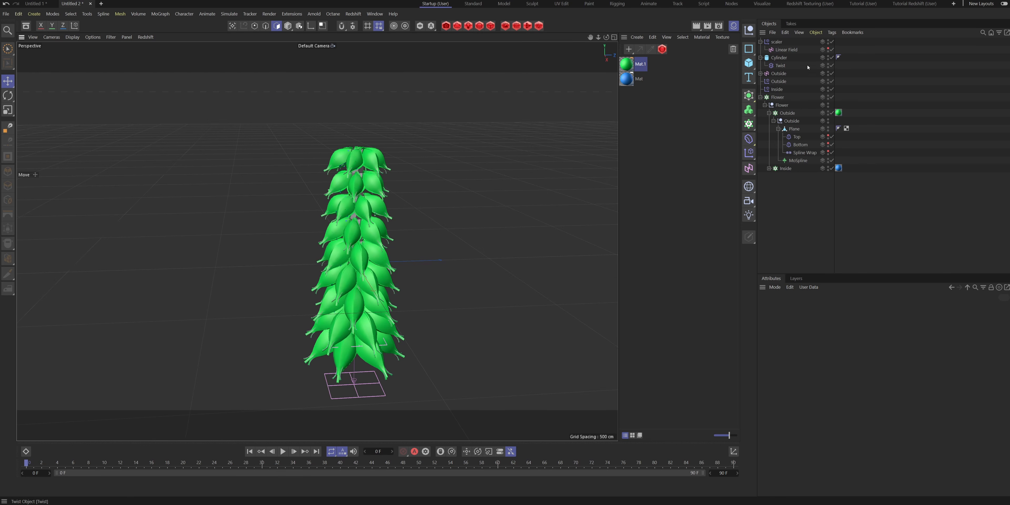
- Copy the MoSpline from the inner Lathe and place the copy directly under the Inside null, above the Lathe
left_click(769, 113)
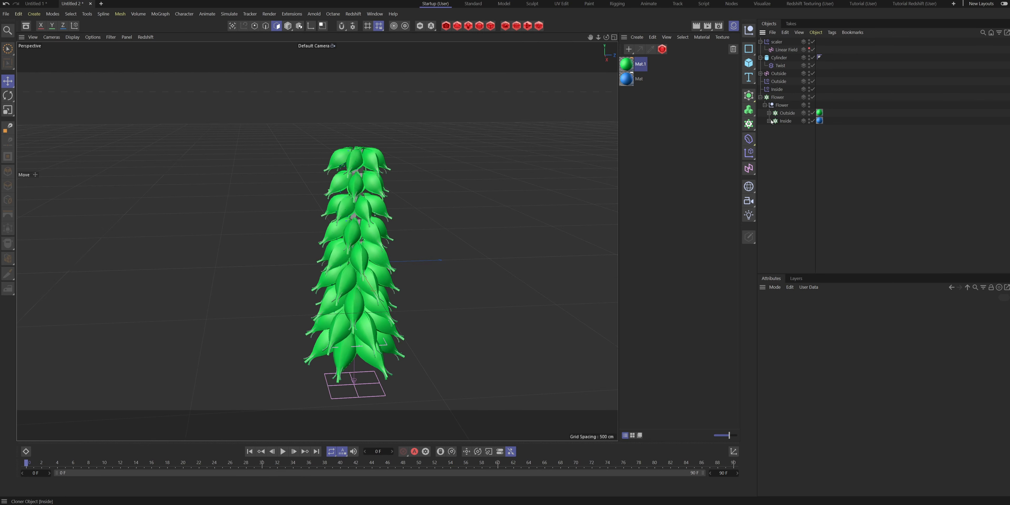
left_click(773, 129)
left_click(800, 144)
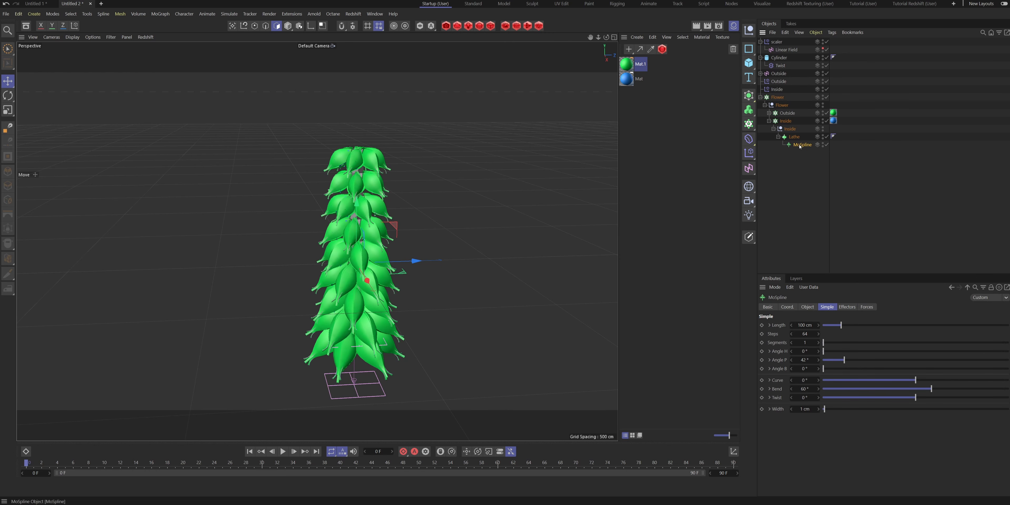
mouse_move(799, 147)
left_mouse_down()
mouse_move(822, 132)
mouse_move(800, 134)
left_mouse_up()
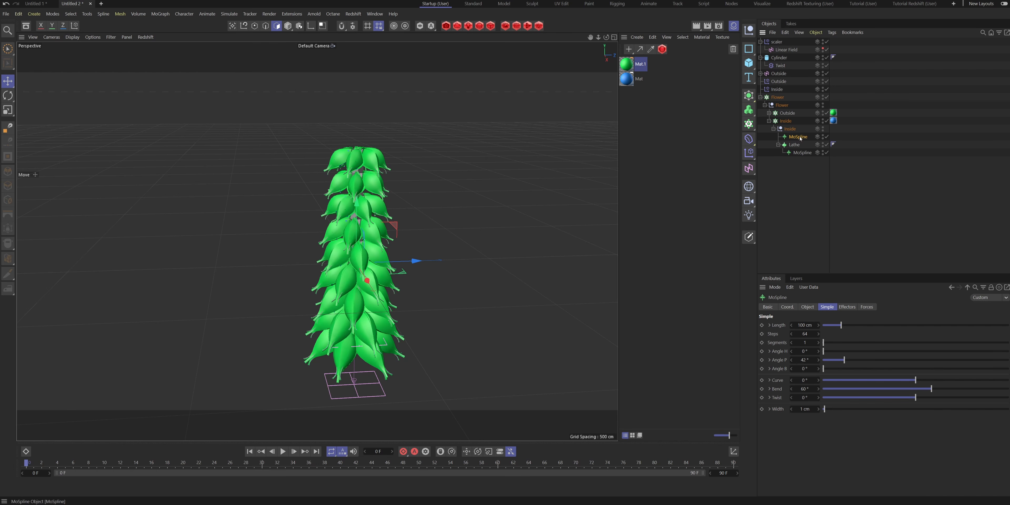
- Advance the animation to frame 46 to view the open flowers and rename the copied MoSpline to Line
left_click_drag(462, 266, 352, 259, "alt")
left_click_drag(169, 463, 387, 463)
scroll(353, 358, "up", 3)
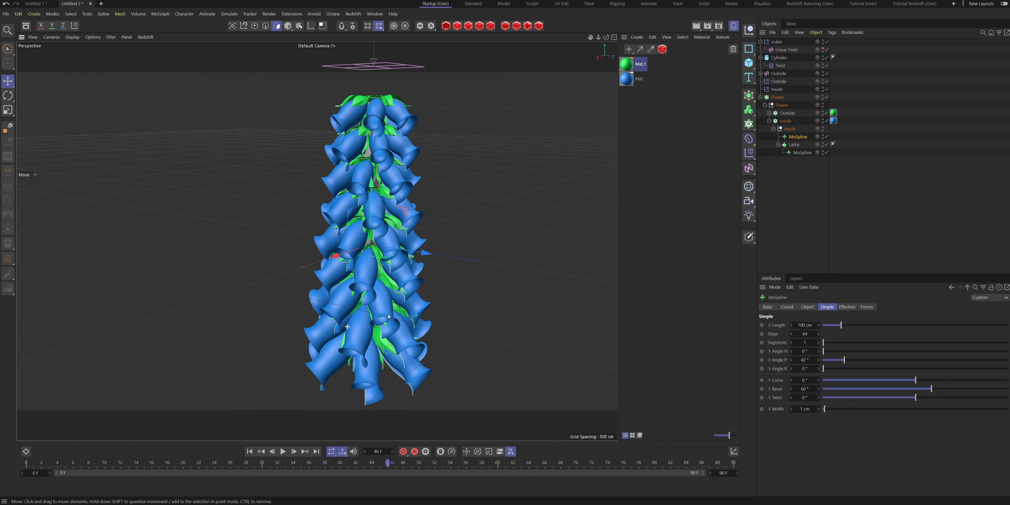
left_click_drag(345, 250, 316, 242, "alt")
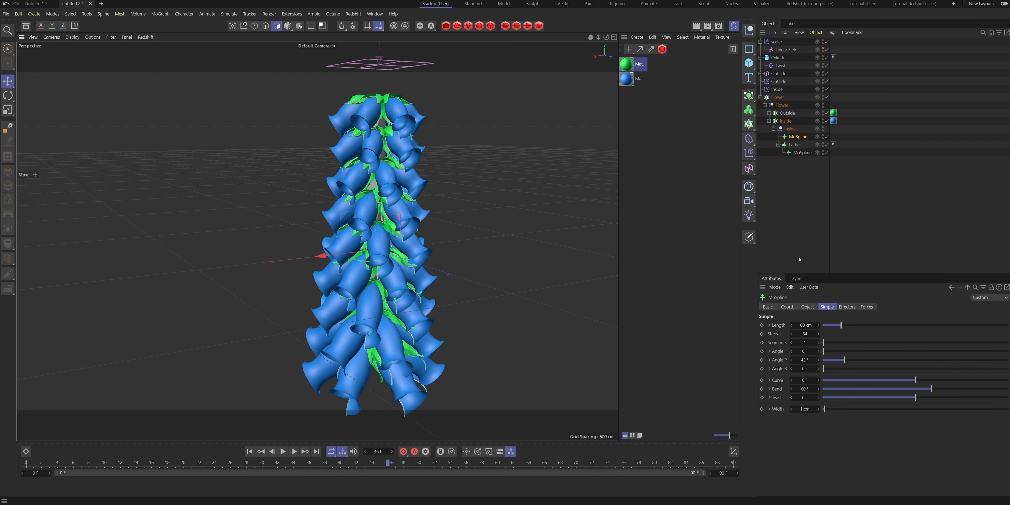
double_click(798, 137)
type("Line")
key("Return")
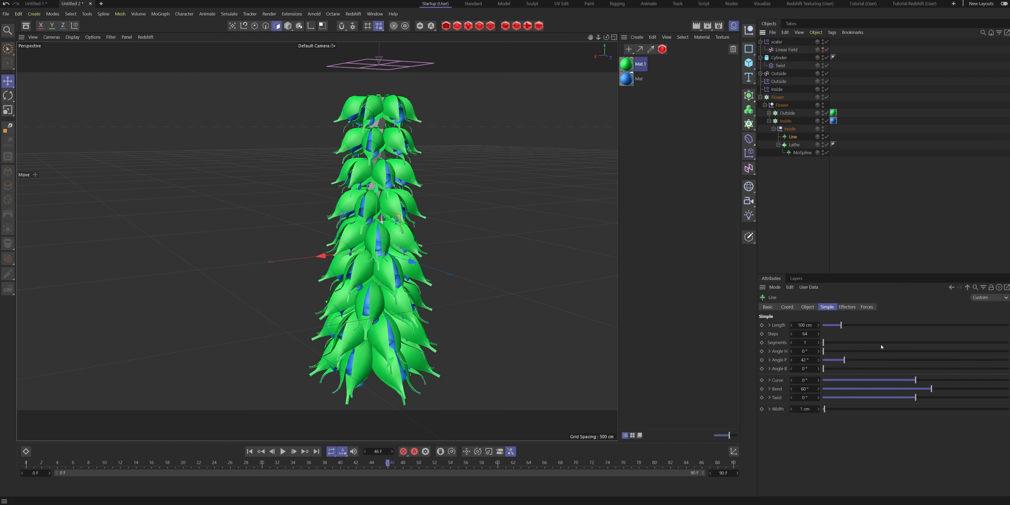
- Set the Line spline's Angle P and Bend to 0°
left_click(805, 359)
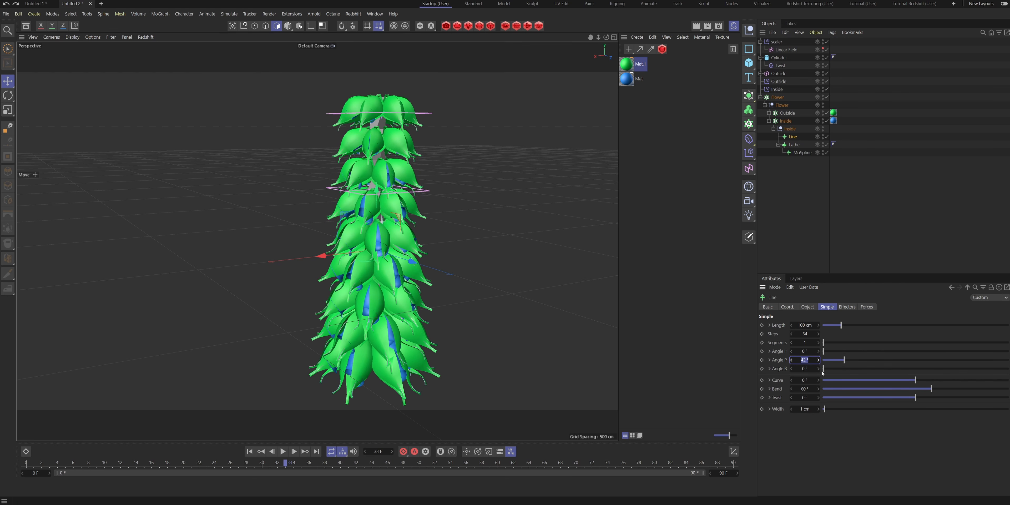
left_click(808, 389)
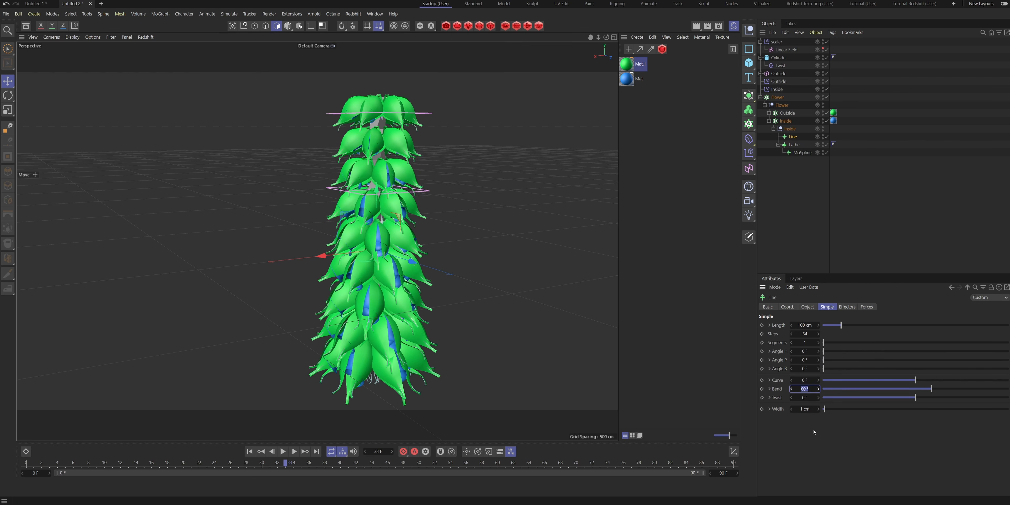
type("0")
key("Return")
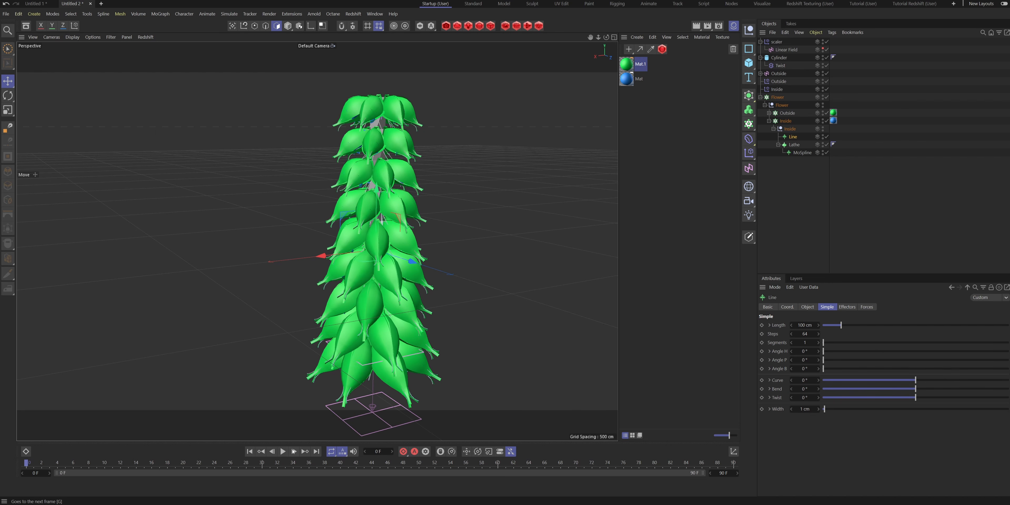
- Play the animation briefly and view the opening flowers up close to check the straightened Line spline
left_click(282, 451)
left_click(282, 452)
middle_click_drag(355, 373, 371, 262, "alt")
left_click_drag(371, 283, 413, 304, "alt")
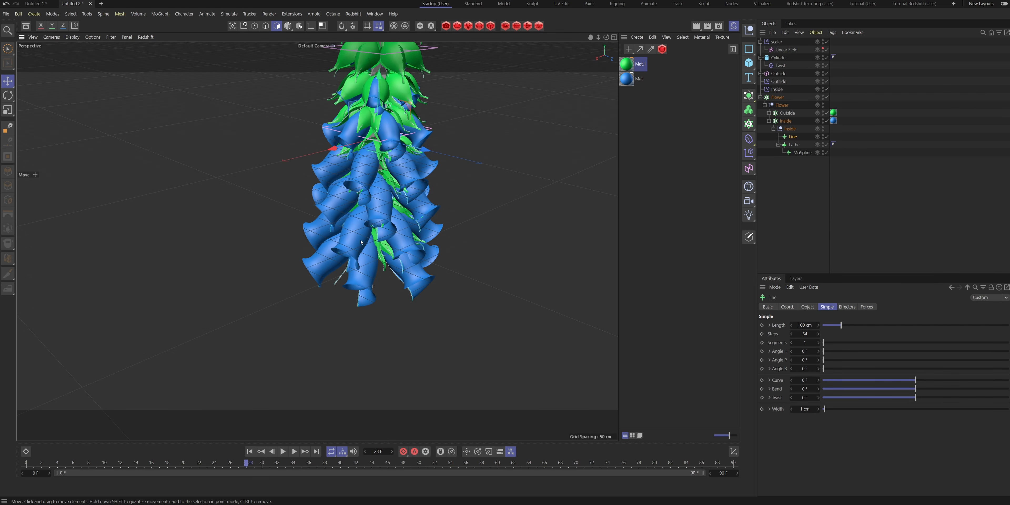
- Disable the Flower cloner and hide the cylinder to isolate a single flower, and advance to frame 47
left_click(826, 97)
middle_click_drag(417, 137, 426, 244, "alt")
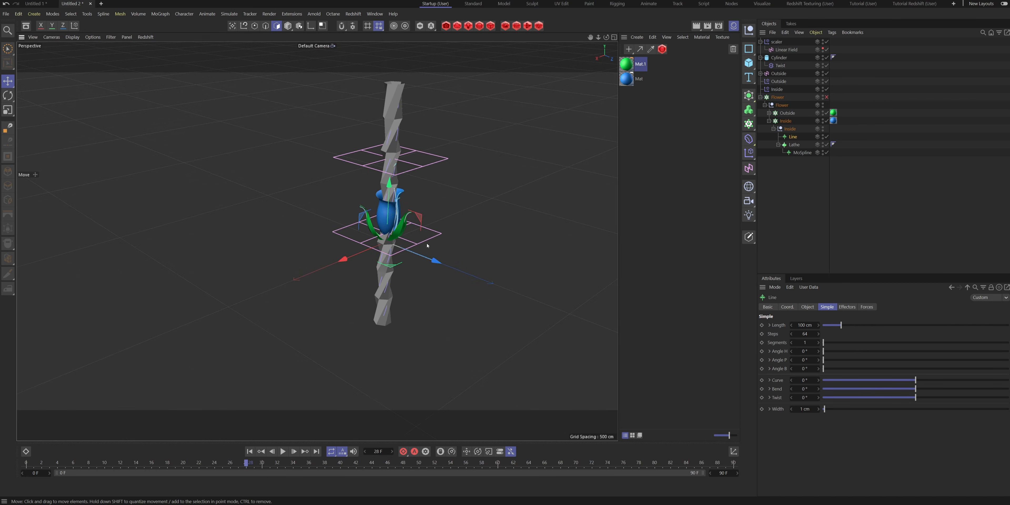
scroll(376, 200, "up", 4)
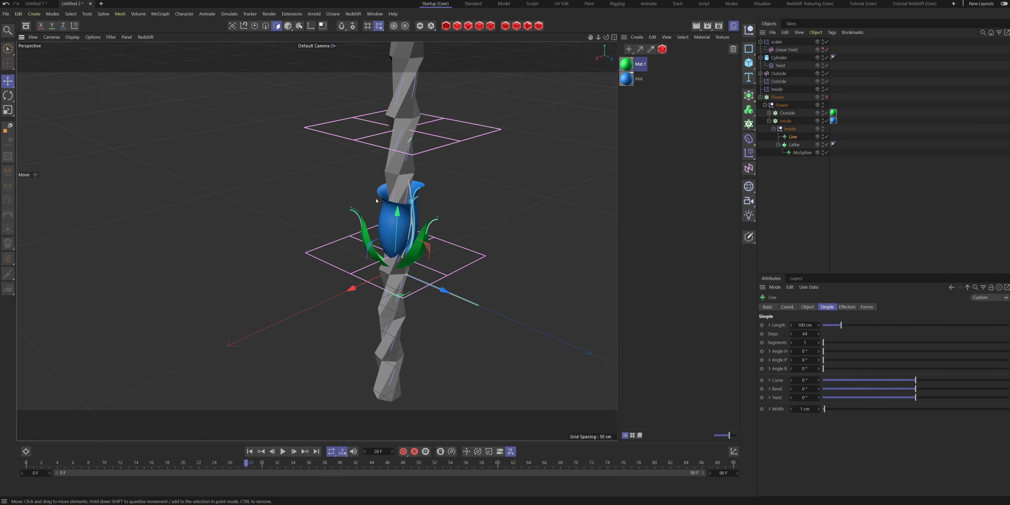
left_click(823, 57)
scroll(457, 259, "up", 5)
left_click_drag(456, 258, 483, 258, "alt")
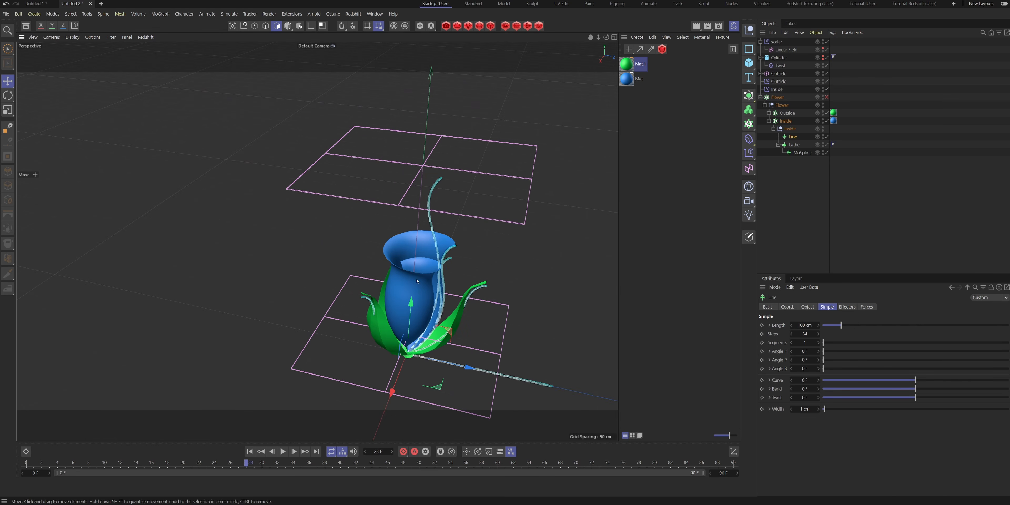
scroll(450, 227, "up", 8)
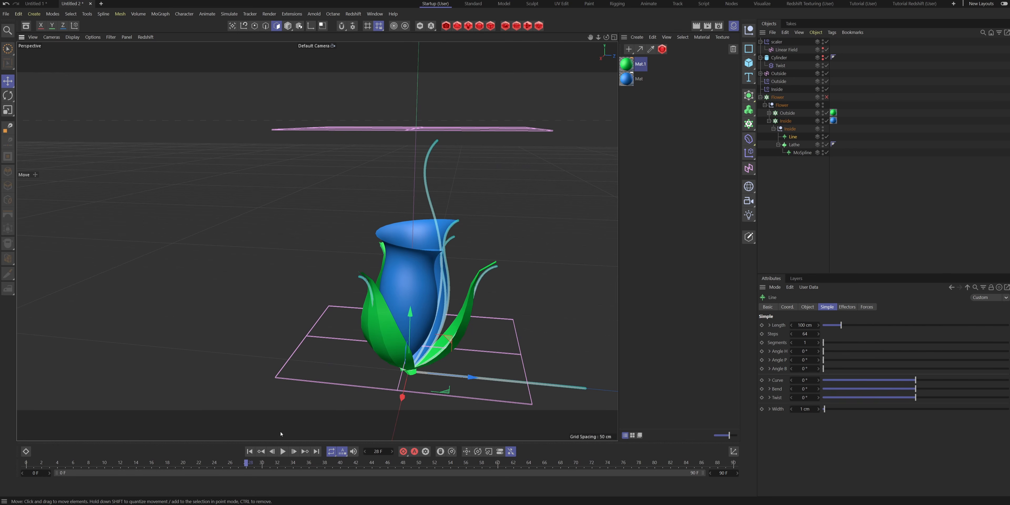
left_click_drag(246, 463, 399, 450)
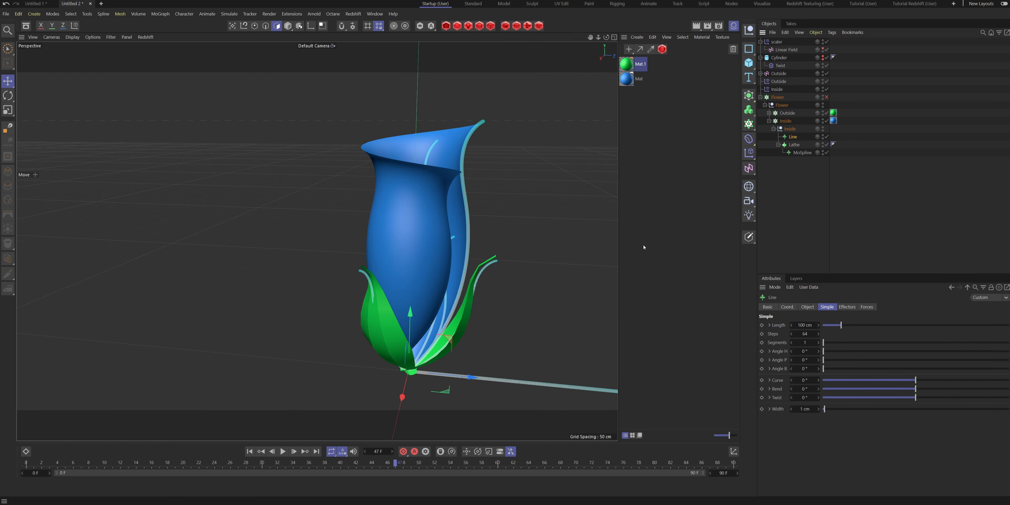
- Set the Line spline's Angle P to 90° so it stands upright inside the flower
scroll(456, 347, "down", 3)
mouse_move(479, 373)
left_mouse_down()
mouse_move(536, 377)
mouse_move(490, 374)
mouse_move(480, 356)
left_mouse_up()
key("ctrl+z")
middle_click_drag(480, 356, 448, 359, "alt")
left_click_drag(824, 361, 869, 361)
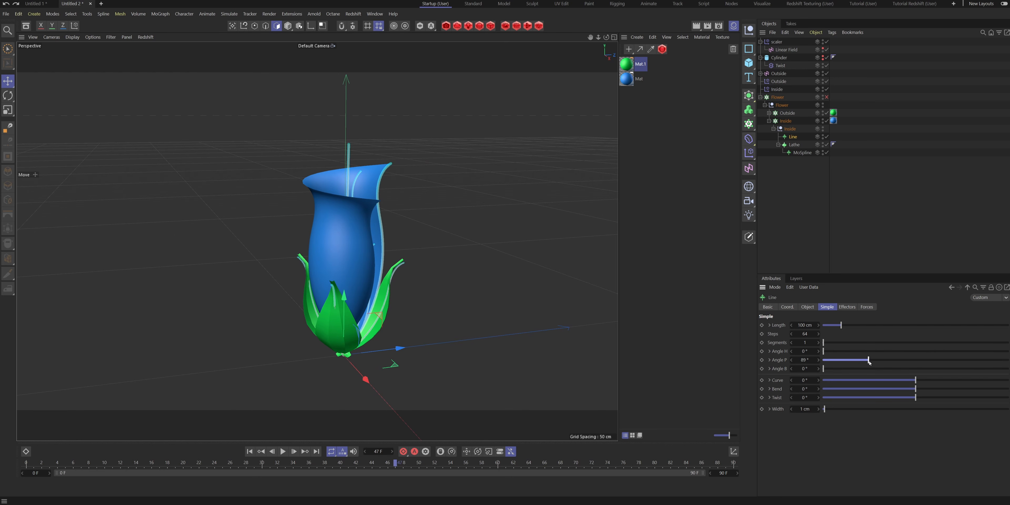
left_click(818, 360)
- Set the Line spline's Twist to 360° and its Bend to 37°
left_click_drag(386, 254, 421, 260, "alt")
left_click_drag(922, 392, 1007, 398)
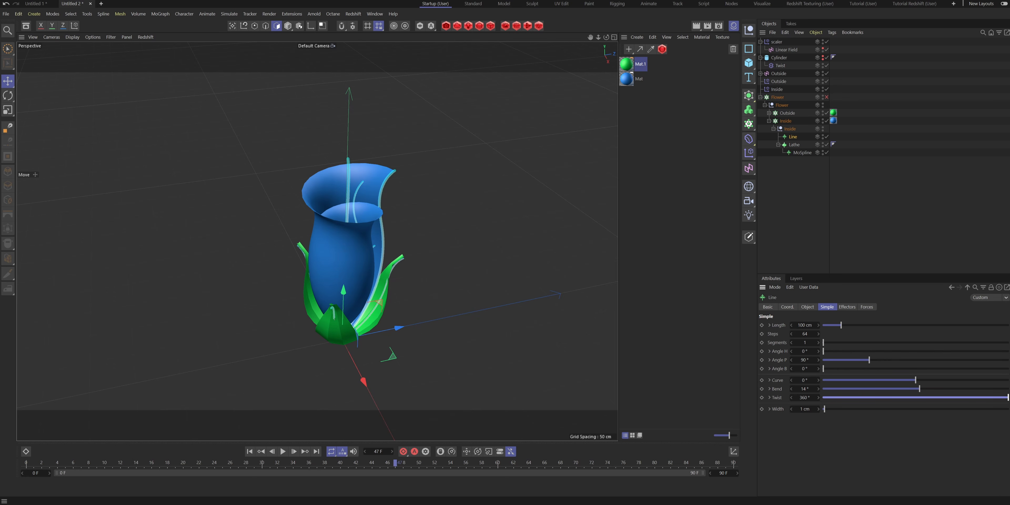
left_click_drag(919, 389, 927, 389)
left_click_drag(383, 243, 333, 275, "alt")
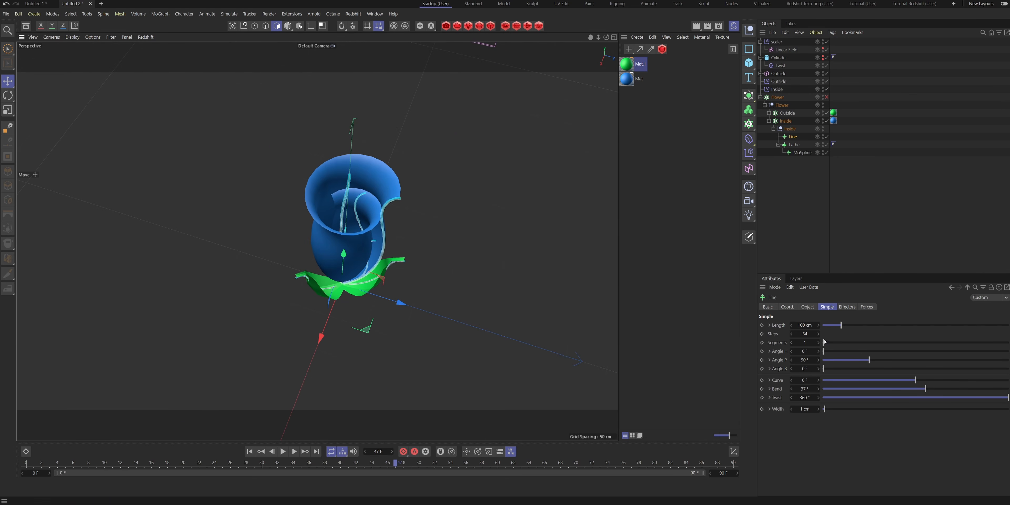
- Try lengthening the Line spline to 150 cm and view it from the other side of the flower
left_click_drag(817, 325, 818, 322)
left_click_drag(510, 314, 359, 124, "alt")
middle_click_drag(359, 123, 379, 191, "alt")
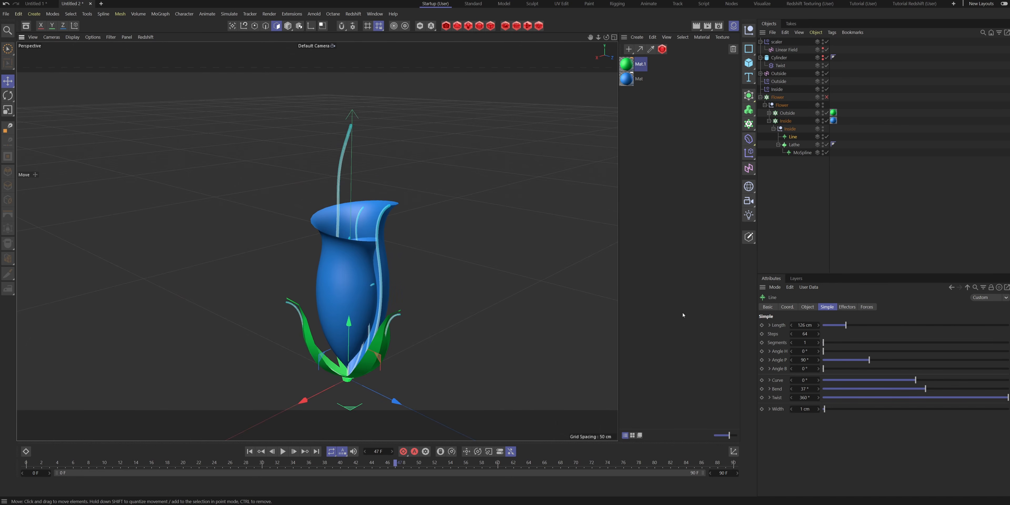
left_click_drag(818, 325, 818, 323)
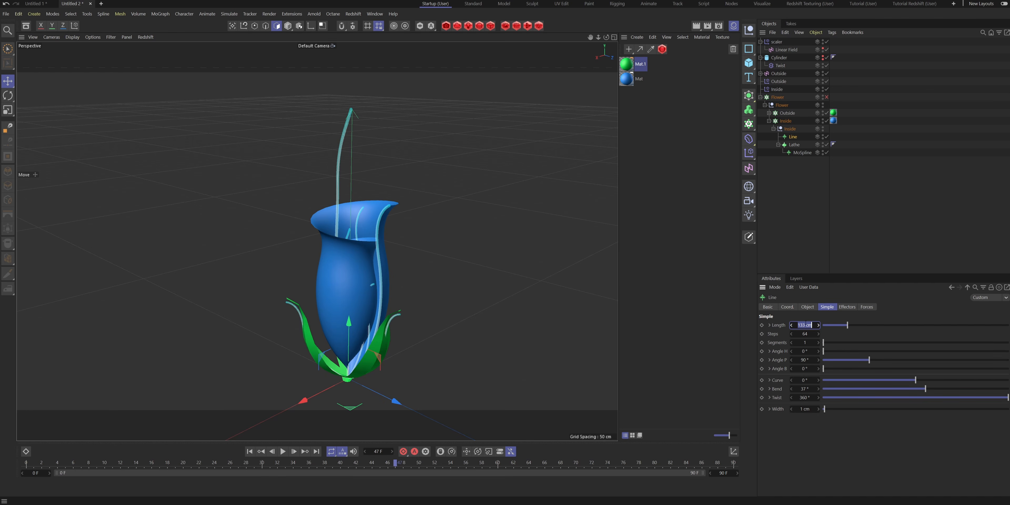
key("Return")
left_click_drag(457, 254, 361, 184, "alt")
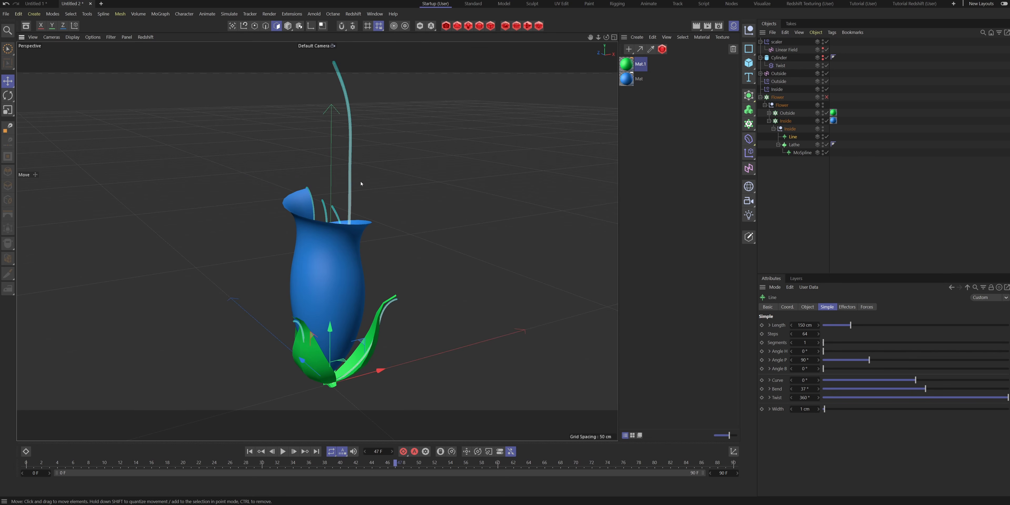
- Set the Line spline's Display Mode to Line and view it around the flower
left_click(806, 306)
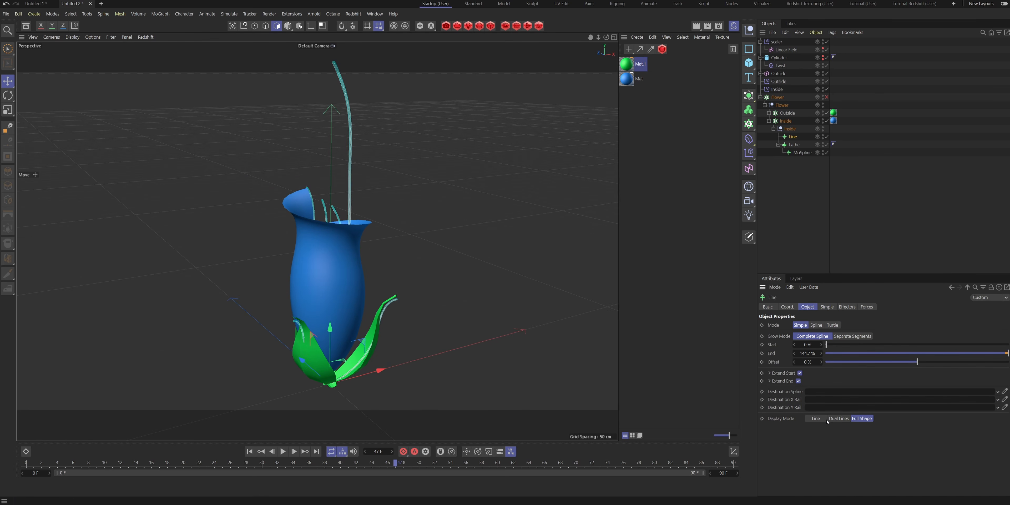
left_click(815, 418)
left_click_drag(462, 300, 388, 316, "alt")
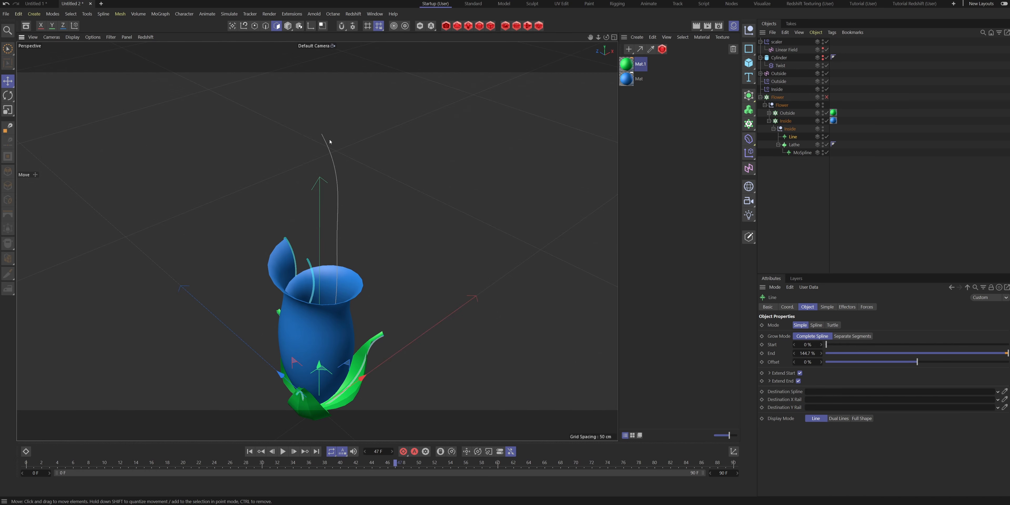
left_click_drag(317, 139, 324, 144, "alt")
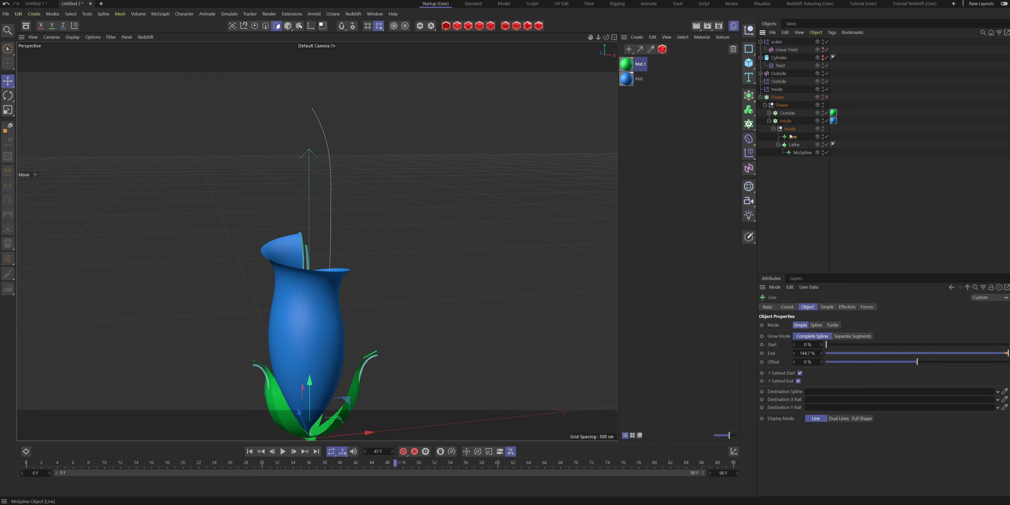
- Set the Line spline's length to 120 cm and keep its Angle P at 90°
left_click(826, 307)
left_click(811, 325)
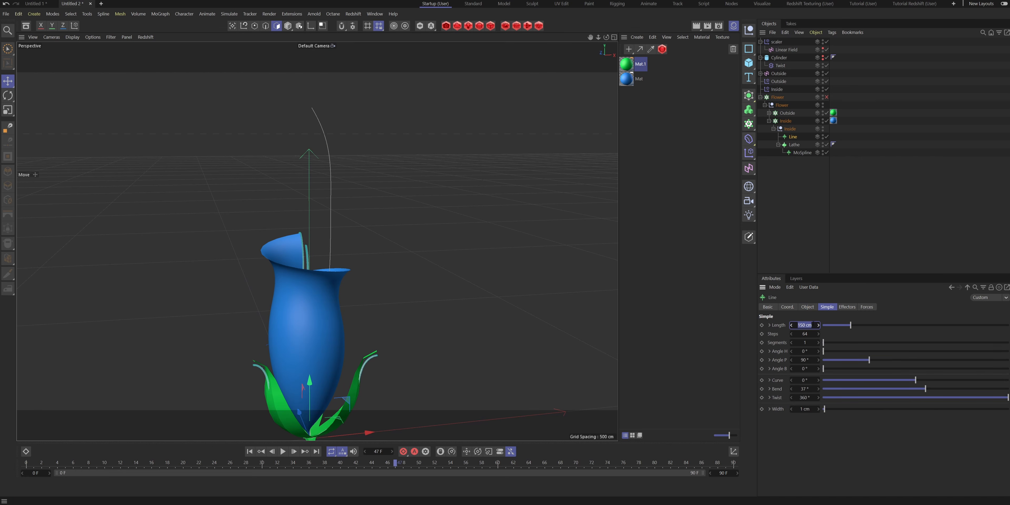
key("Return")
left_click_drag(311, 309, 301, 346, "alt")
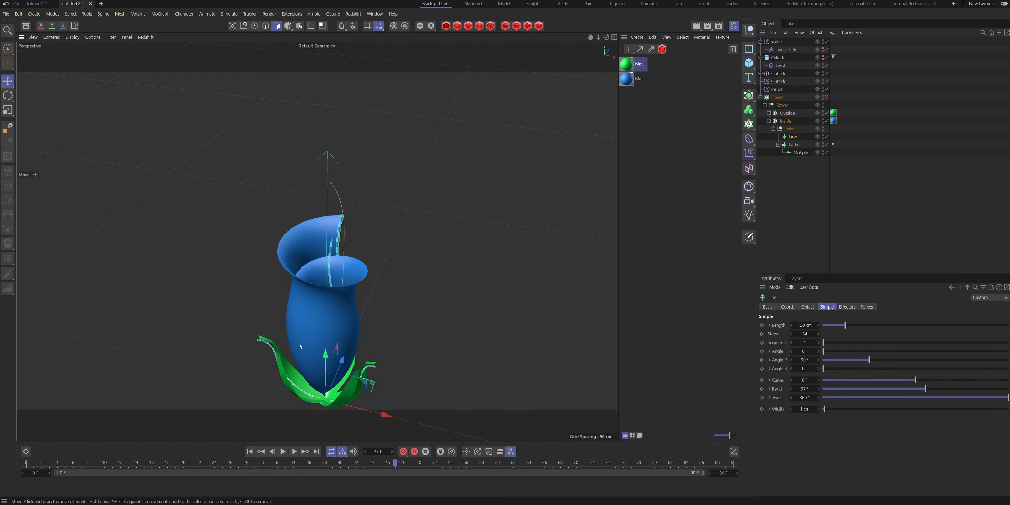
left_click_drag(869, 359, 864, 361)
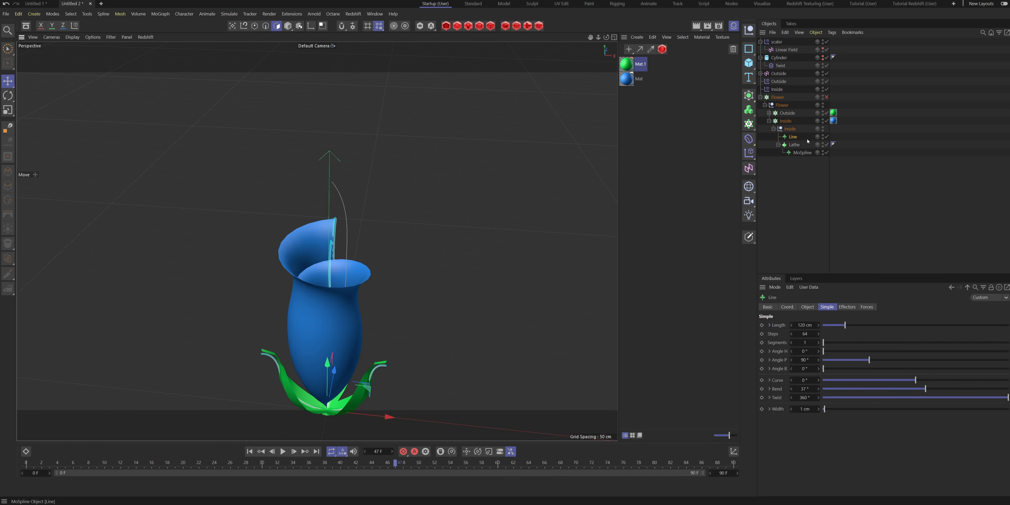
- Add a Sweep object under the Inside null with the Line spline as its child
left_click(748, 95)
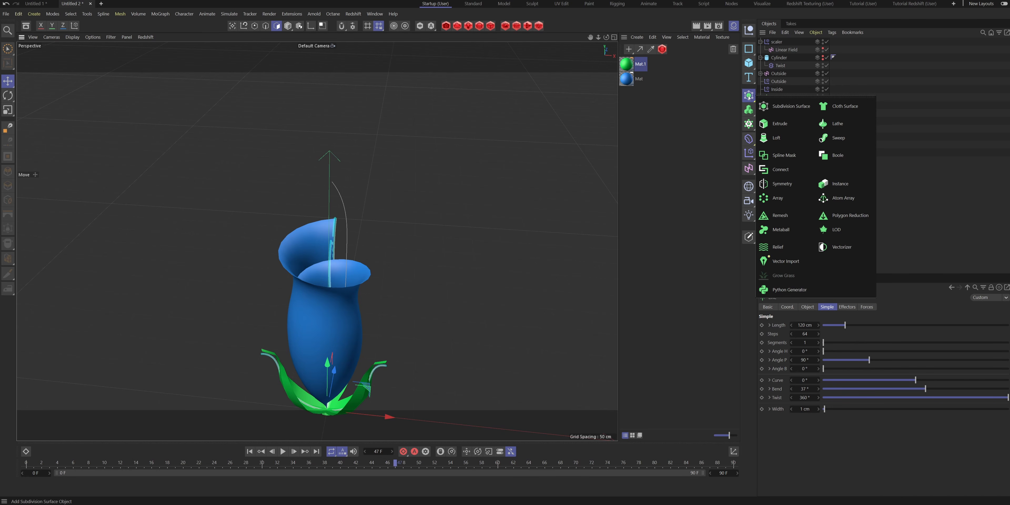
left_click(839, 137)
left_click_drag(777, 42, 796, 137)
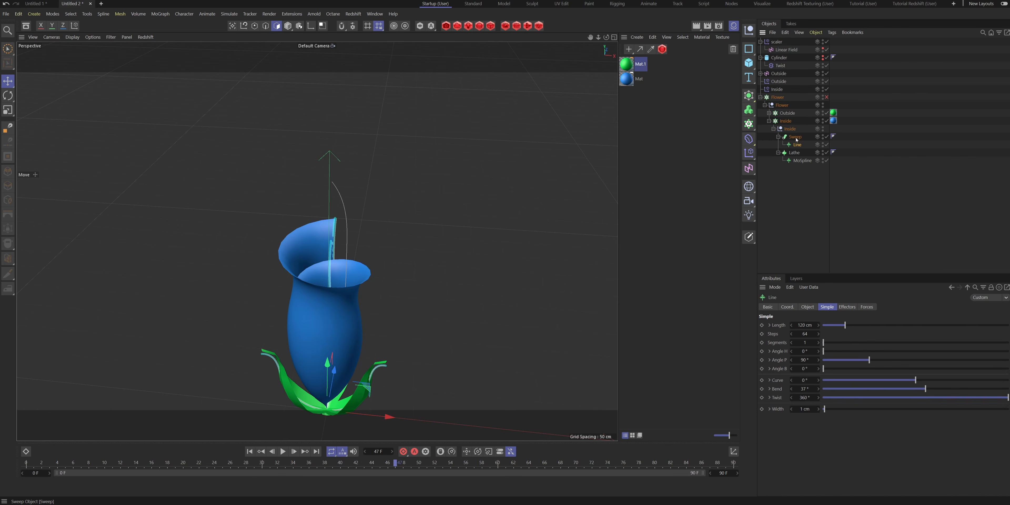
left_click(748, 49)
left_click(825, 60)
left_click_drag(775, 42, 800, 155)
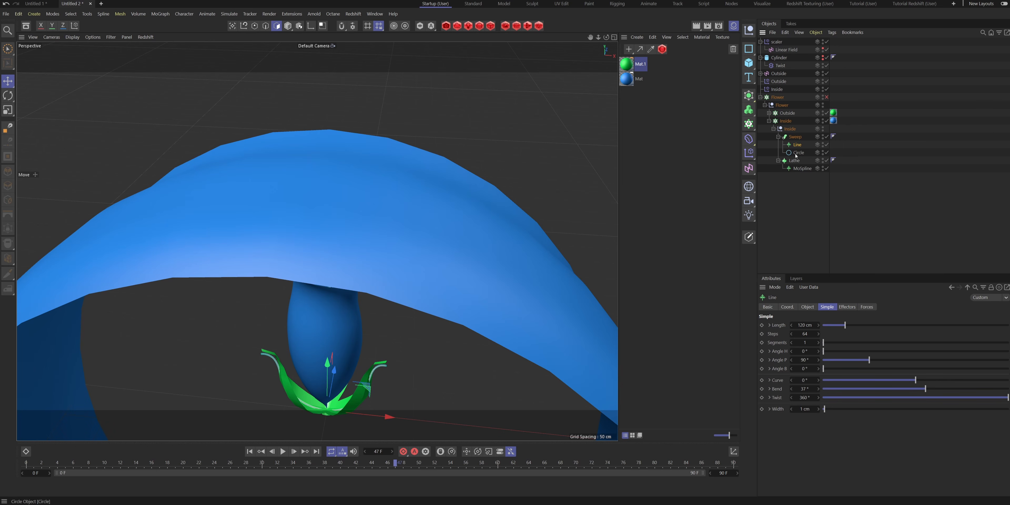
left_click(819, 341)
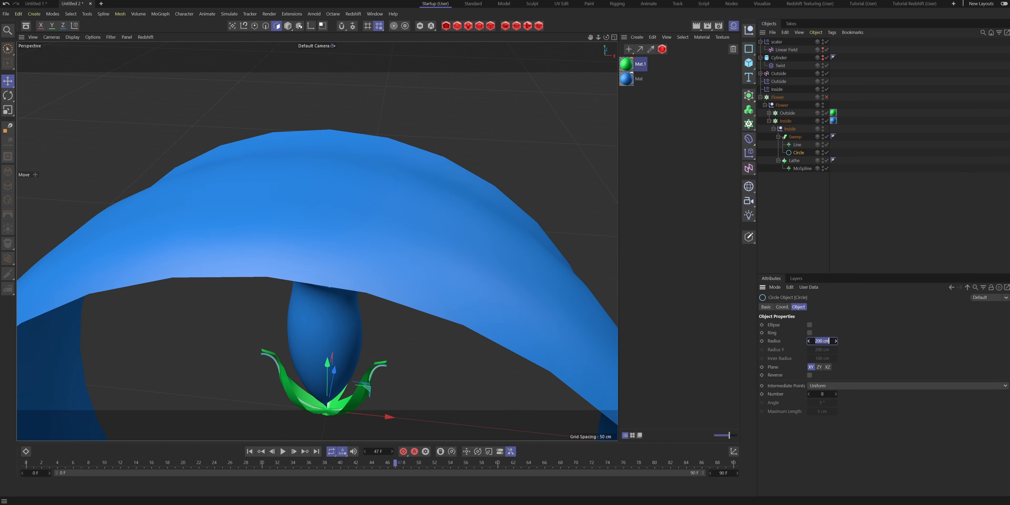
left_click_drag(328, 299, 305, 294, "alt")
left_click_drag(798, 152, 796, 143)
middle_click_drag(345, 196, 357, 229, "alt")
left_click_drag(357, 229, 375, 226, "alt")
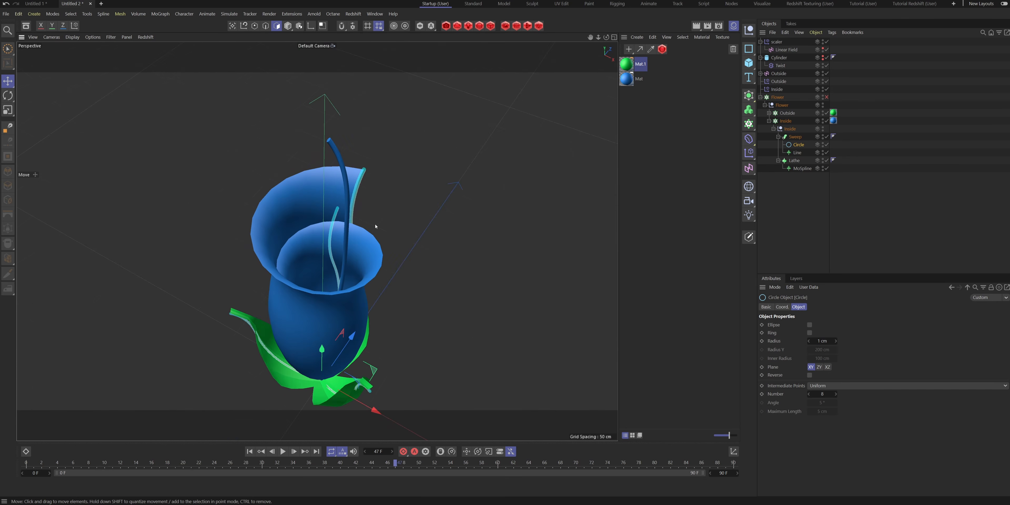
left_click_drag(575, 173, 430, 178, "alt")
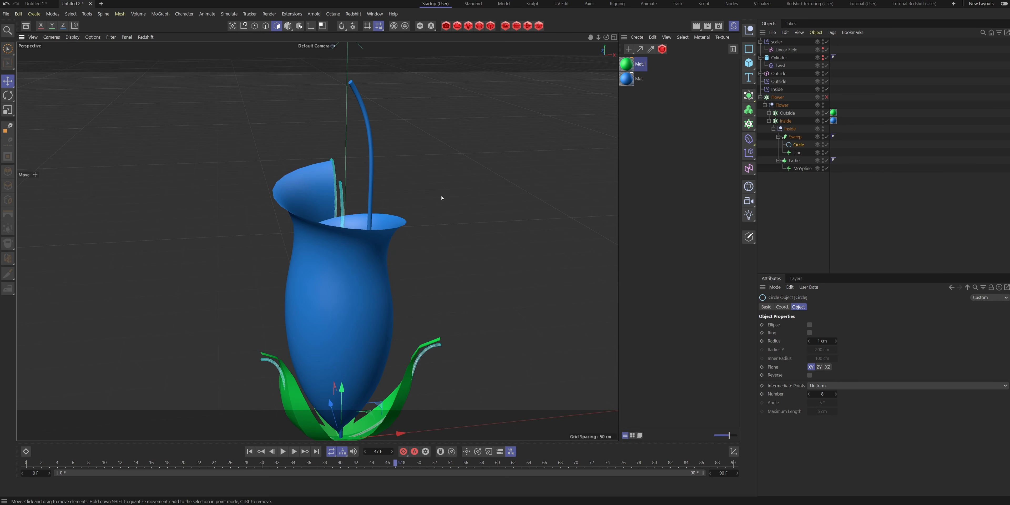
- Create a yellow material with a hue of 44° and apply it to the Sweep
middle_click_drag(374, 262, 383, 304, "alt")
left_click_drag(383, 303, 326, 321, "alt")
double_click(635, 117)
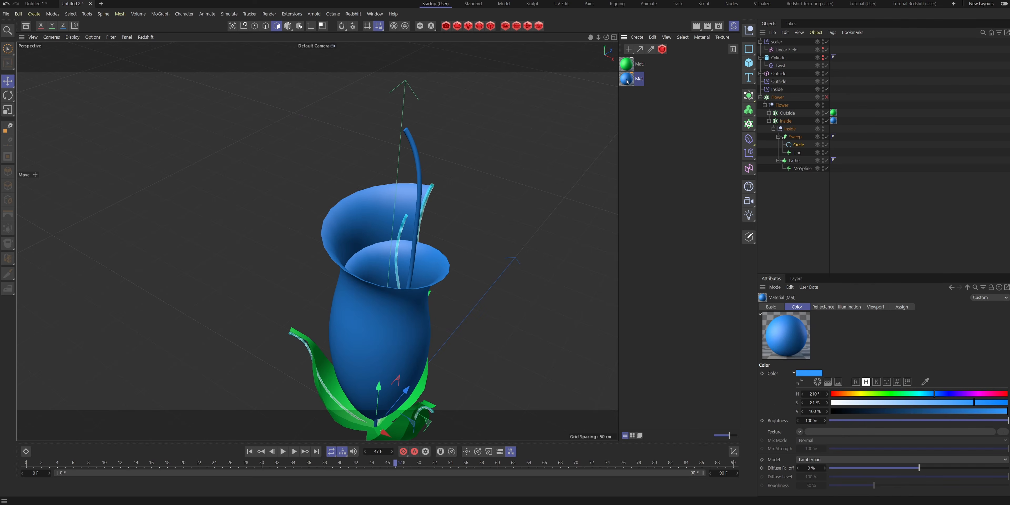
left_click_drag(888, 394, 853, 394)
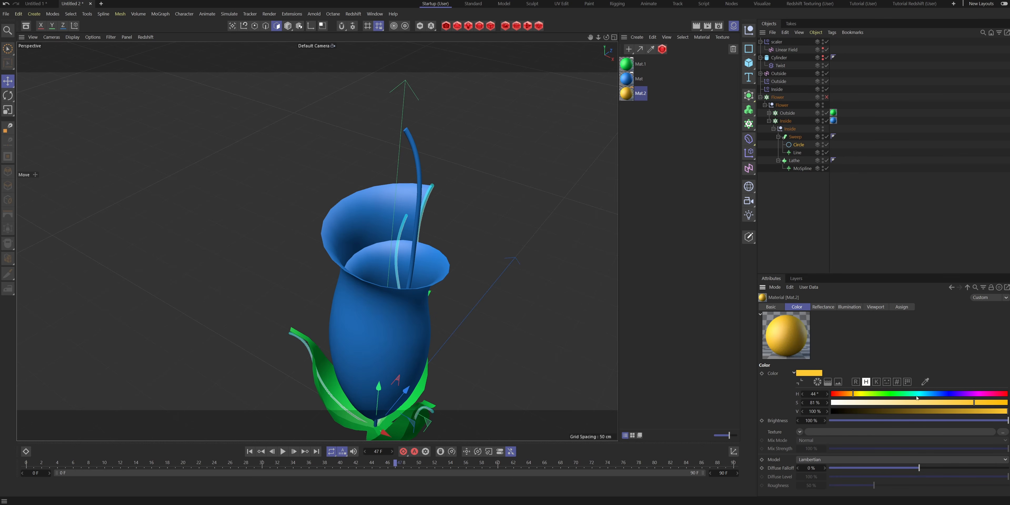
left_click_drag(794, 134, 794, 137)
left_click_drag(513, 221, 466, 225, "alt")
- Lower both end points of the Sweep's Scale curve in Details to about 0.4
left_click(794, 137)
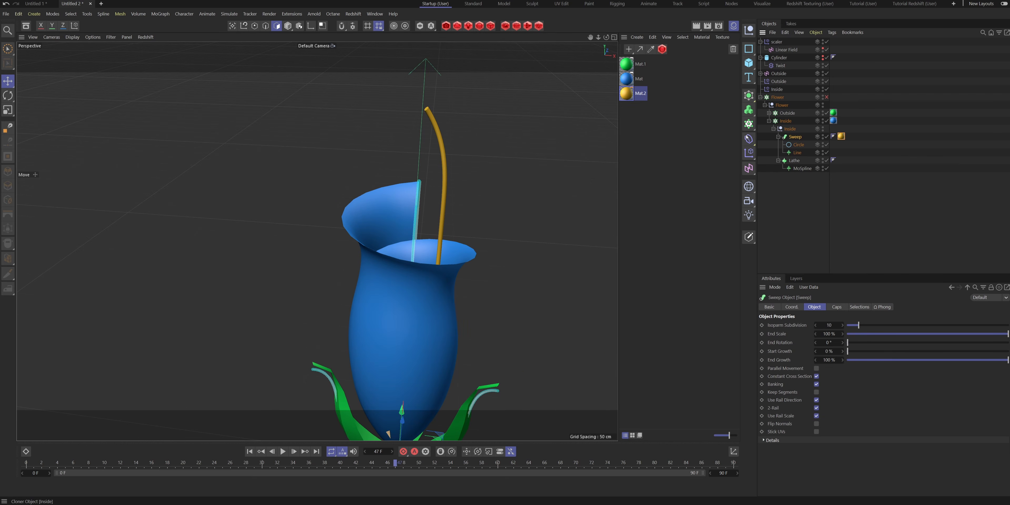
left_click(763, 441)
scroll(763, 444, "down", 3)
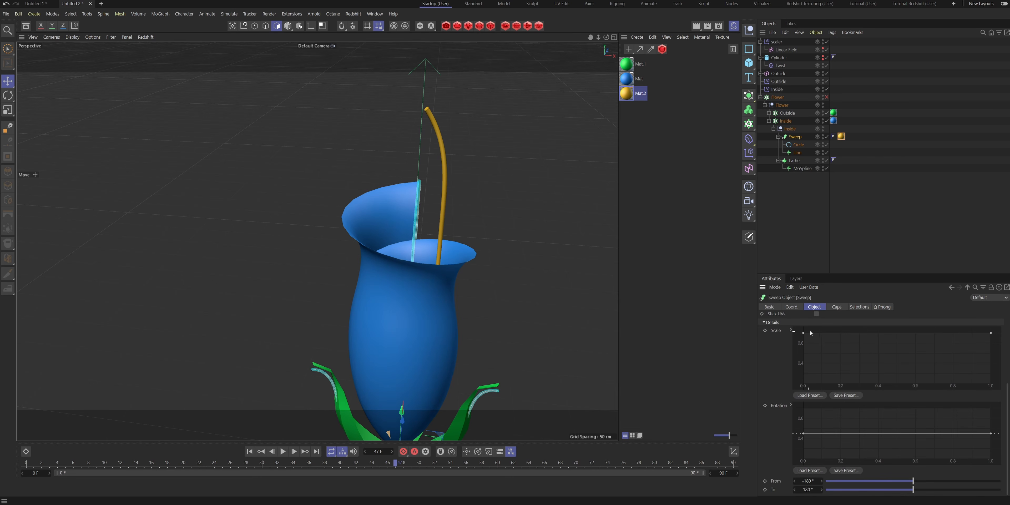
left_click_drag(805, 335, 803, 362)
left_click_drag(994, 336, 989, 372)
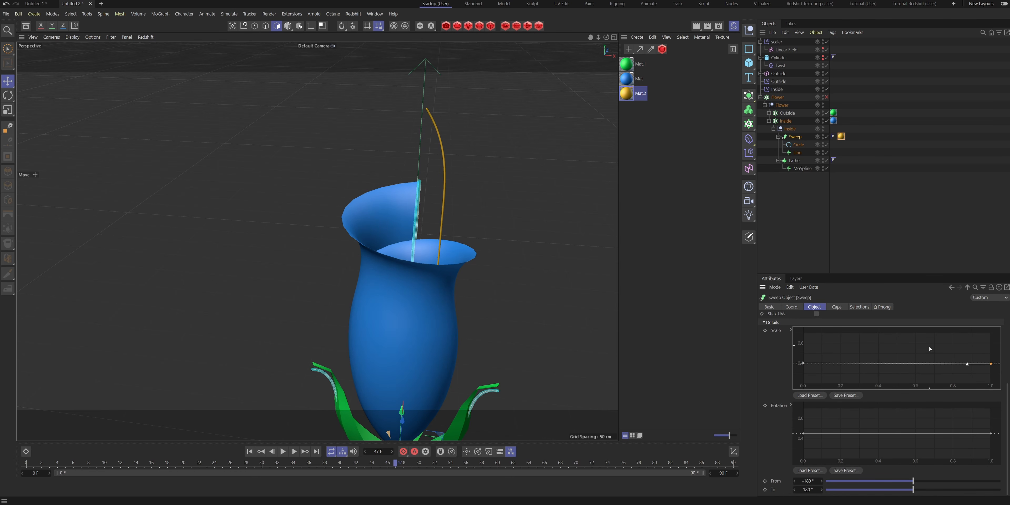
- Add three points to the second half of the Sweep's Scale curve and raise two of them to full scale
left_click(920, 364)
left_click(978, 365)
left_click(904, 364)
left_click_drag(921, 365, 921, 333)
left_click_drag(979, 365, 980, 333)
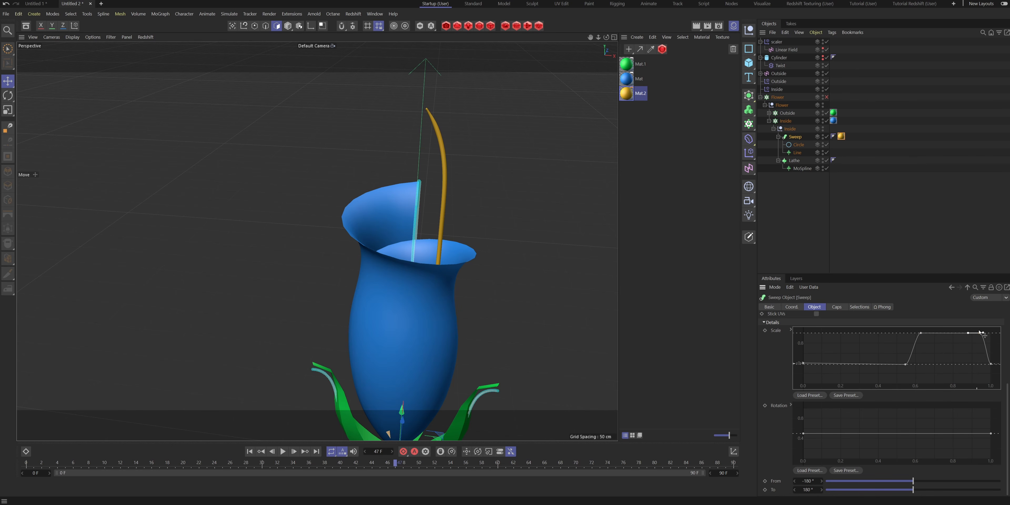
- Shift the rising part of the Sweep's Scale curve toward the tip, with its low point at about 0.8
left_click(904, 365)
left_click_drag(906, 365, 950, 364)
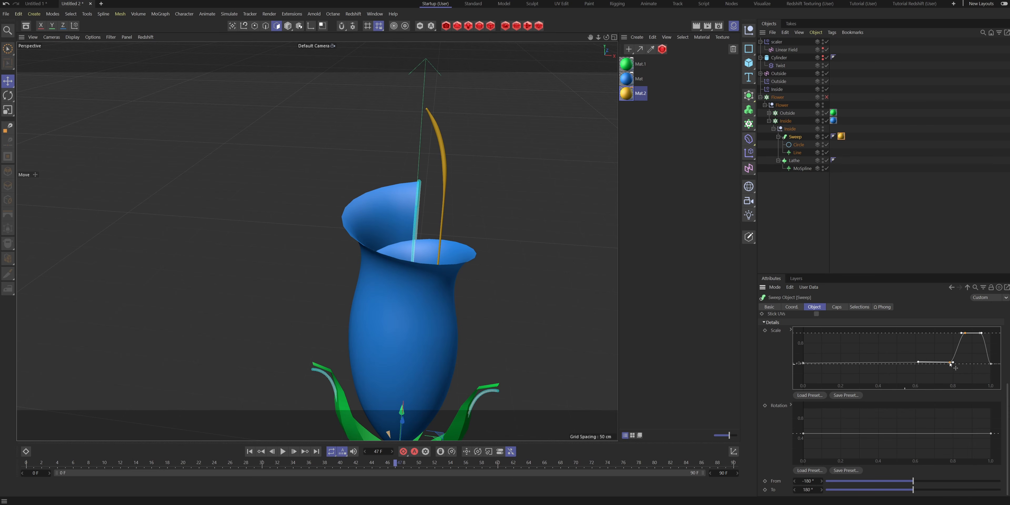
left_click_drag(406, 215, 410, 135, "alt")
middle_click_drag(410, 135, 400, 166, "alt")
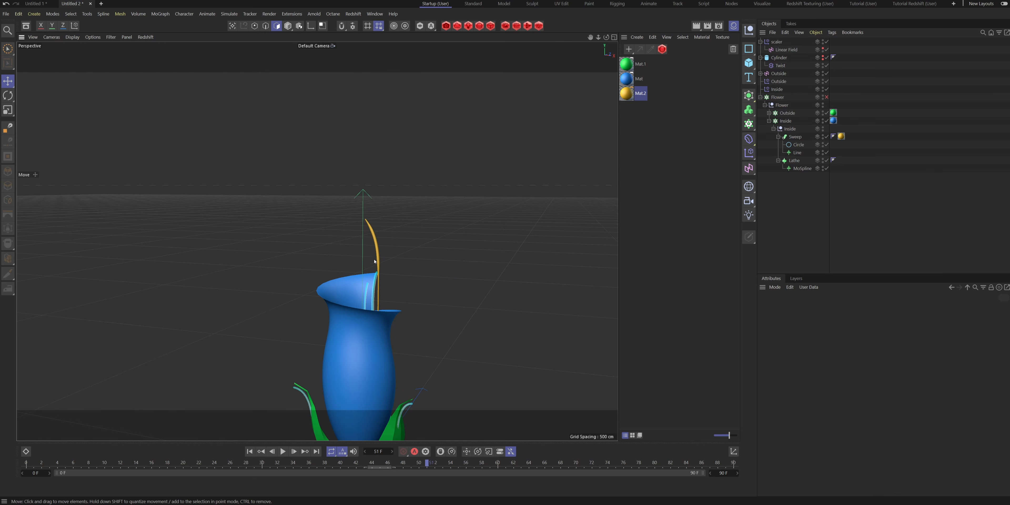
- Play the single flower's opening animation from frame 0 and return to the start
mouse_move(374, 261)
left_mouse_down("alt")
mouse_move(392, 266)
mouse_move(365, 271)
left_mouse_up("alt")
left_click_drag(359, 467, 26, 458)
left_click_drag(354, 325, 399, 329, "alt")
left_click(285, 455)
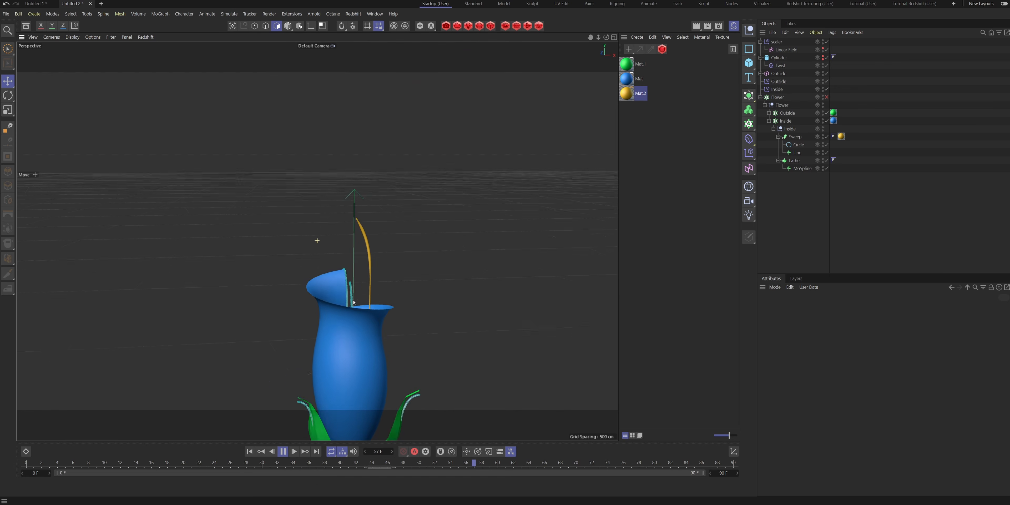
left_click_drag(357, 271, 328, 265, "alt")
left_click(283, 453)
left_click(249, 451)
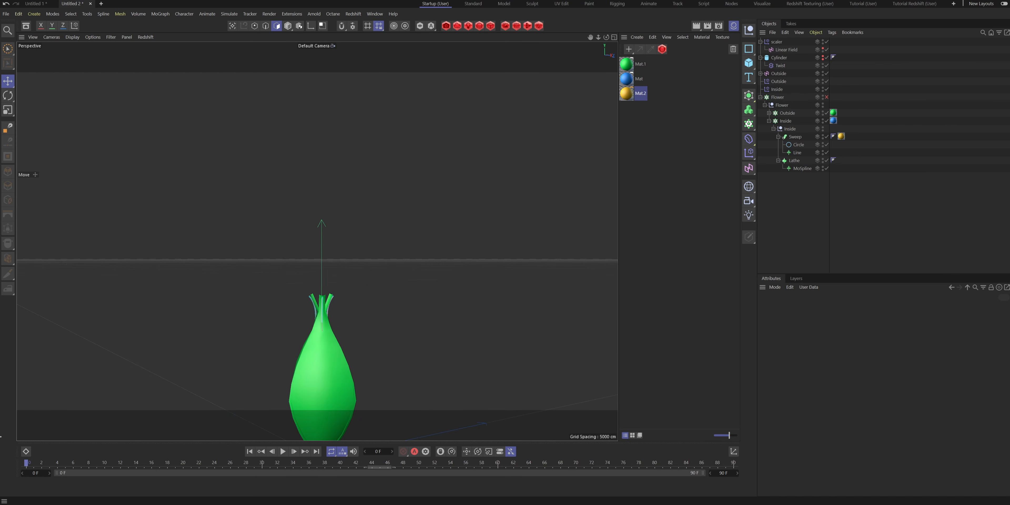
- Re-enable the Flower cloner to distribute the flowers over the cylinder
left_click(826, 97)
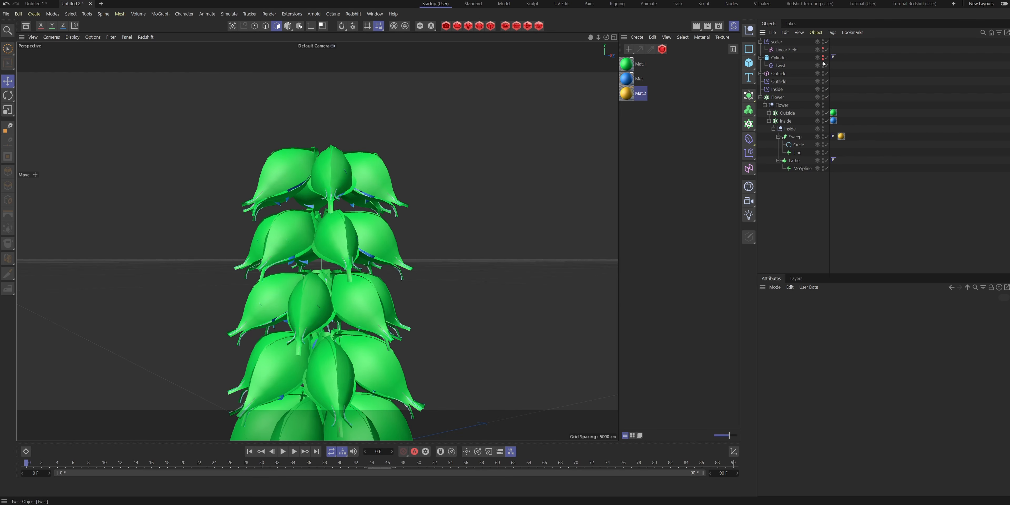
scroll(498, 239, "down", 4)
middle_click_drag(390, 340, 385, 264, "alt")
left_click_drag(385, 264, 369, 385, "alt")
scroll(369, 386, "down", 6)
scroll(368, 386, "down", 2)
middle_click_drag(317, 270, 319, 161, "alt")
left_click_drag(319, 162, 320, 90, "alt")
- Play the opening animation of the cloned flowers and stop it at frame 70
left_click(282, 451)
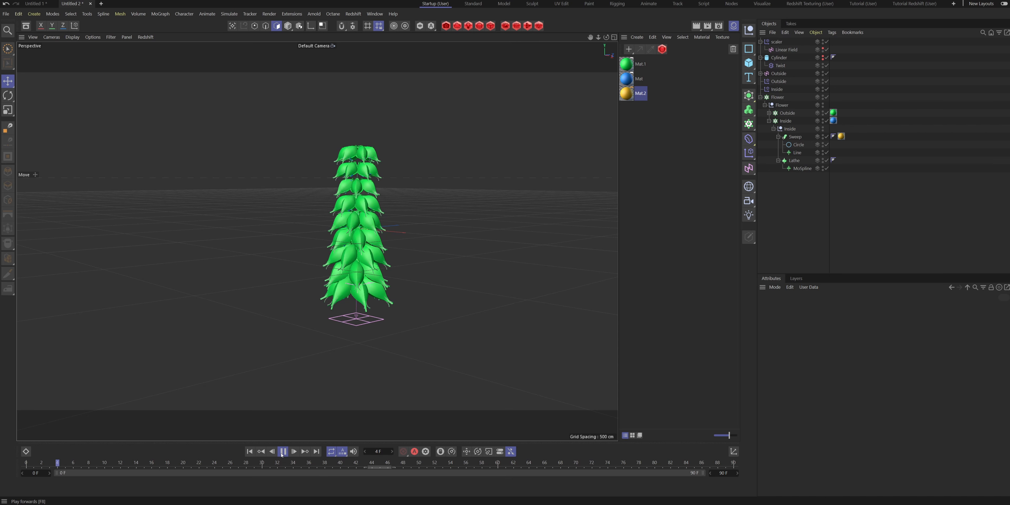
left_click_drag(289, 239, 293, 221, "alt")
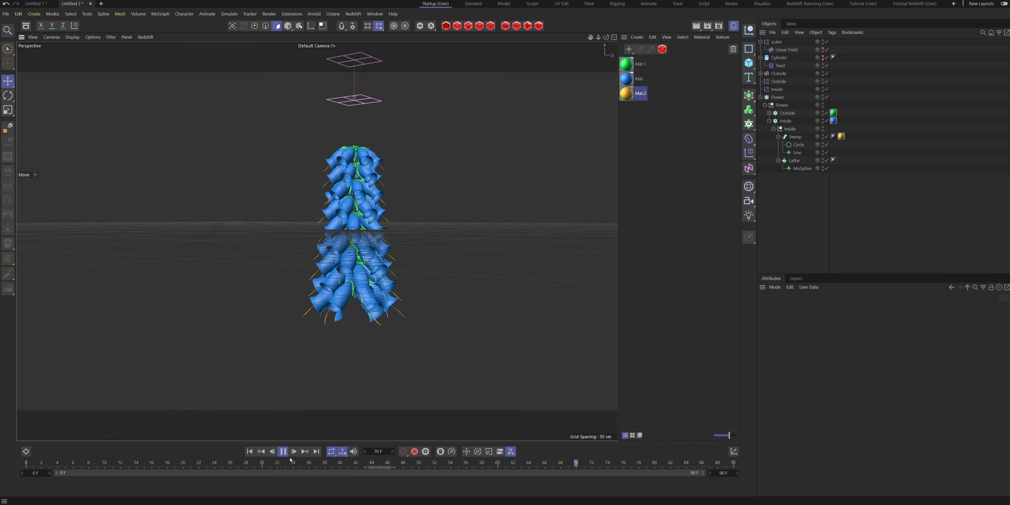
left_click(284, 452)
scroll(382, 200, "up", 2)
left_click_drag(381, 200, 380, 218, "alt")
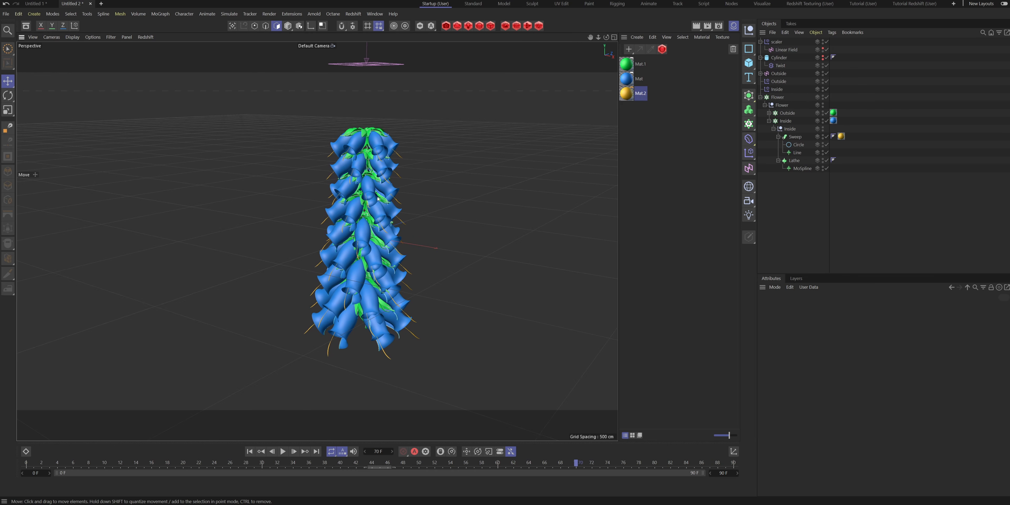
- Extend the timeline's end to 150 frames and go back to frame 0
left_click(723, 472)
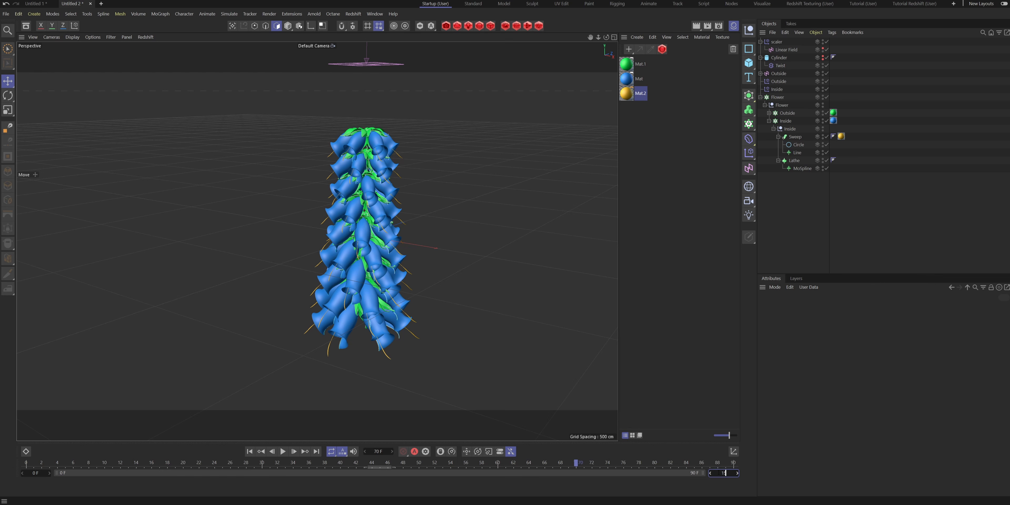
key("Return")
left_click_drag(189, 465, 24, 467)
- Collapse the hierarchies of the Flower, Outside, Cylinder and scaler objects
left_click(760, 74)
left_click(761, 105)
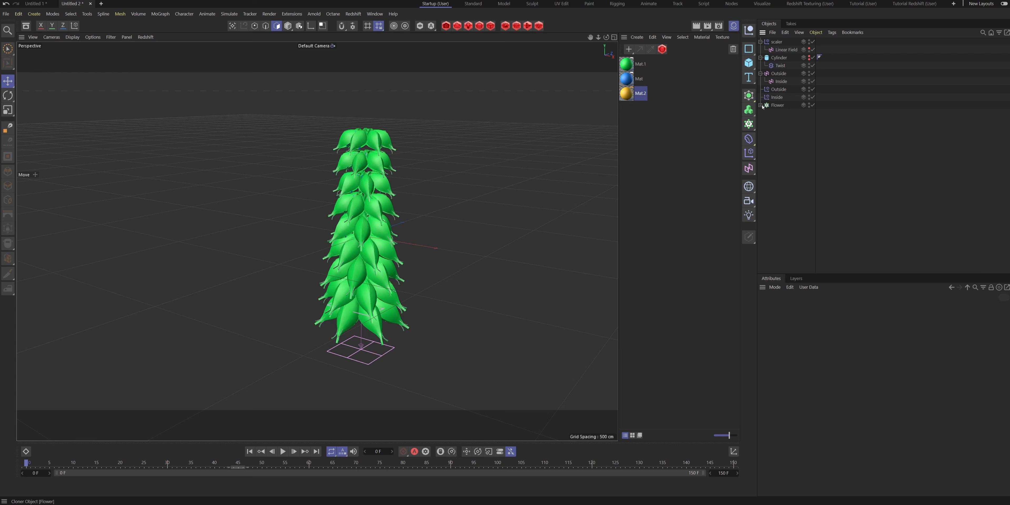
left_click(760, 58)
left_click(760, 41)
left_click(761, 57)
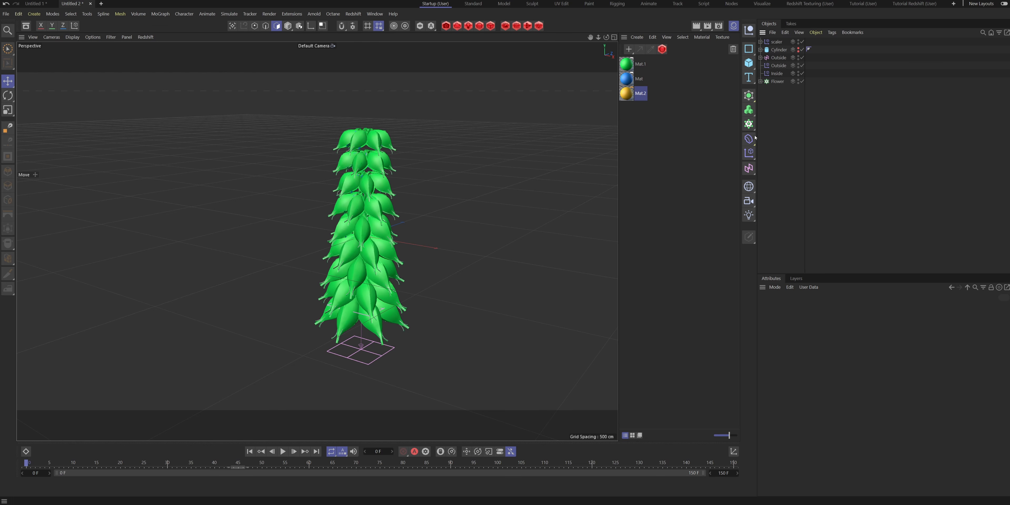
- Add a Random effector with Position disabled and Rotation enabled
left_click(749, 123)
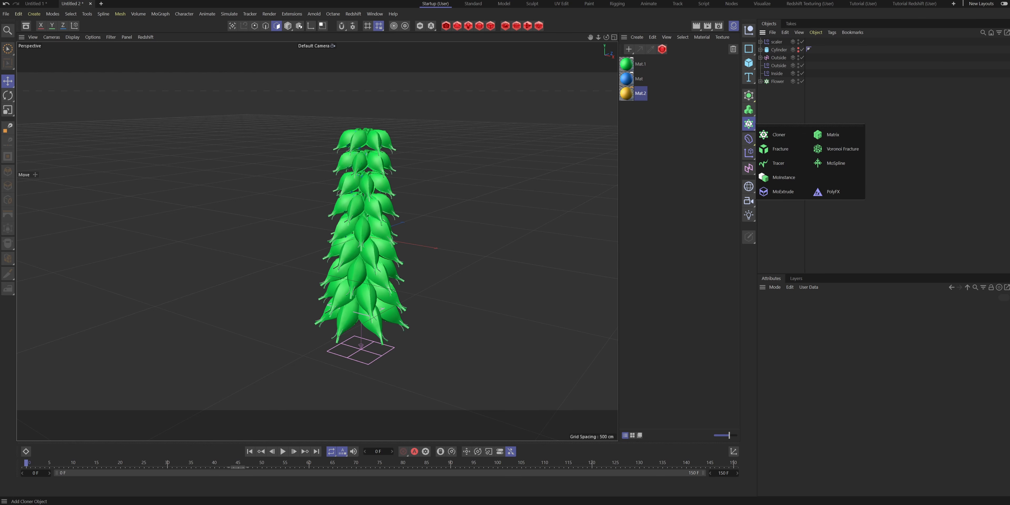
left_click(749, 153)
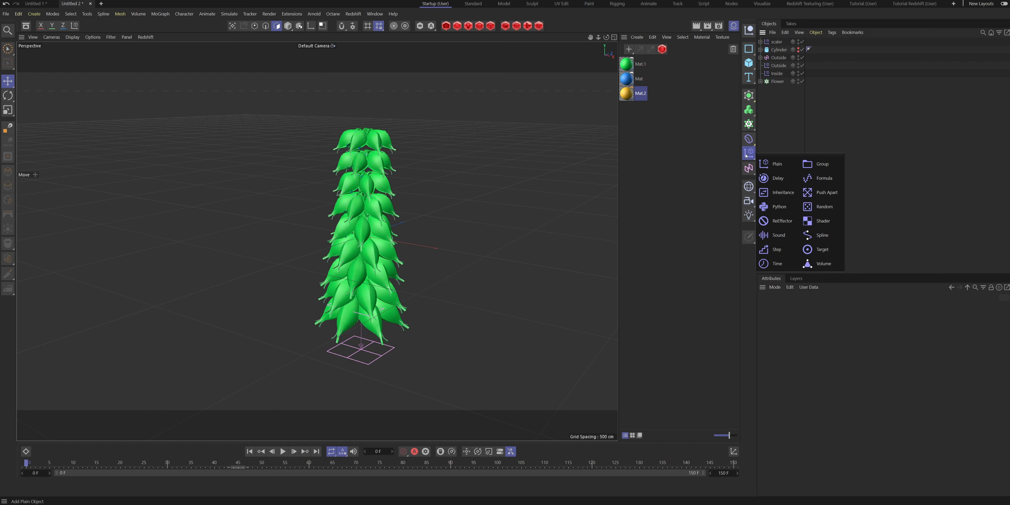
left_click(815, 209)
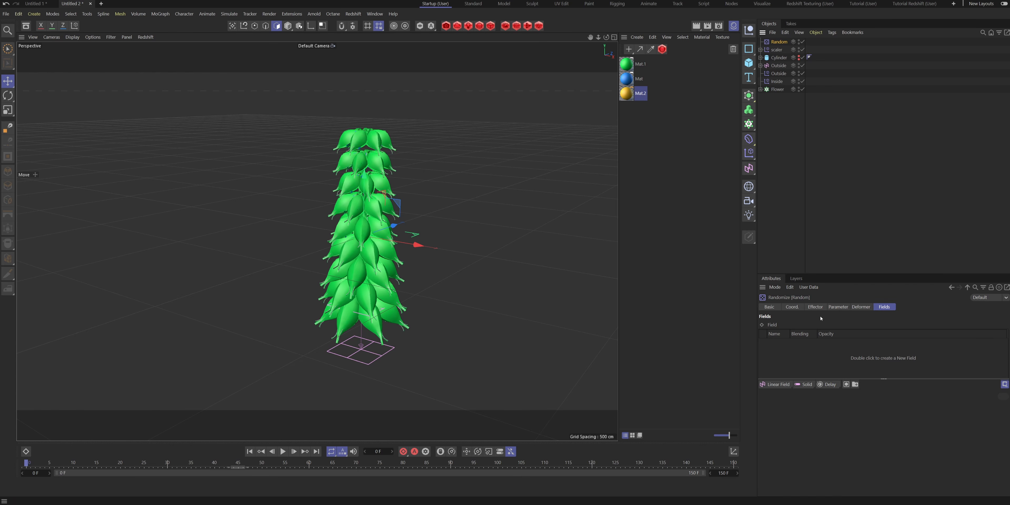
left_click(838, 307)
left_click(806, 350)
left_click(806, 358)
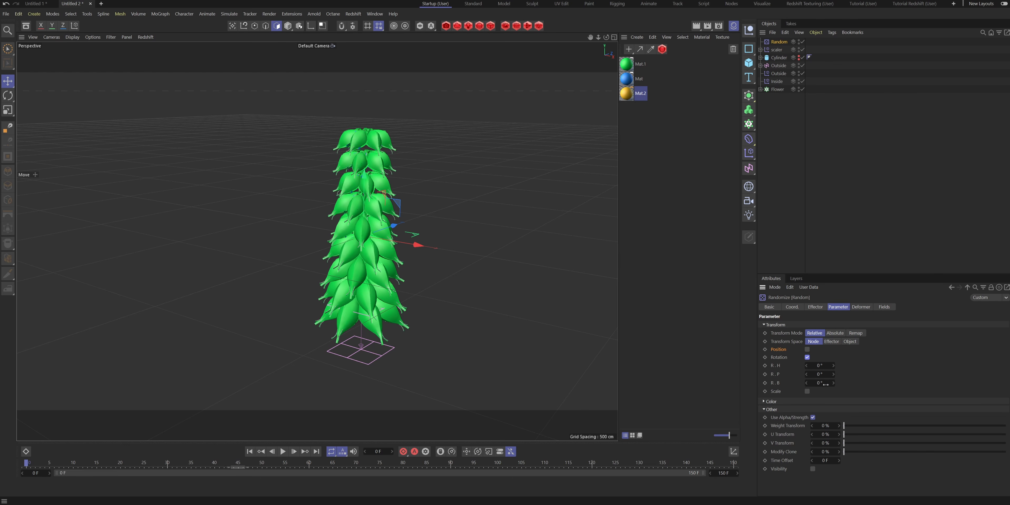
- Set the Random effector's pitch and bank rotation to 5° each
left_click(820, 375)
left_click(824, 383)
left_click(823, 375)
type("5")
key("Tab")
- Set the Random effector's mode to Turbulence with an Animation Speed of 25%
left_click(814, 307)
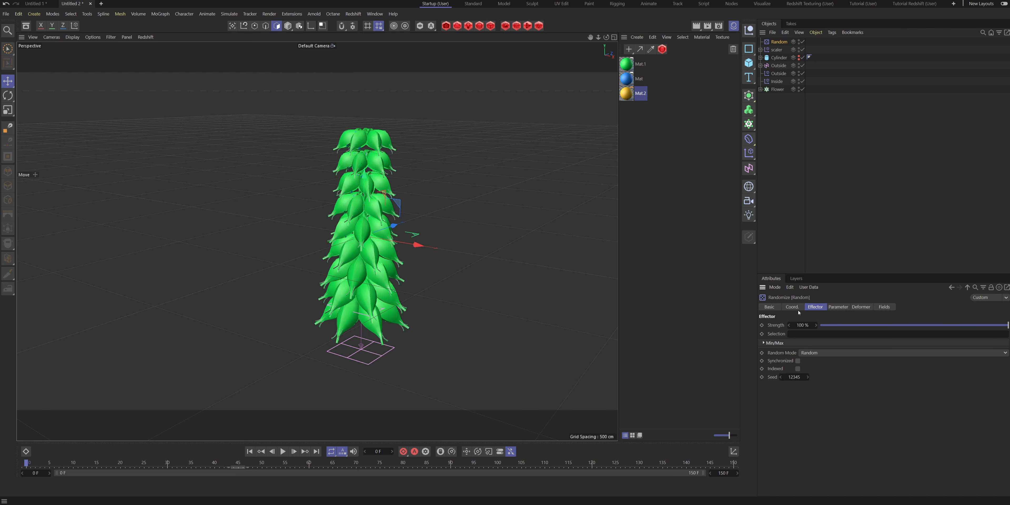
left_click(828, 357)
left_click(823, 385)
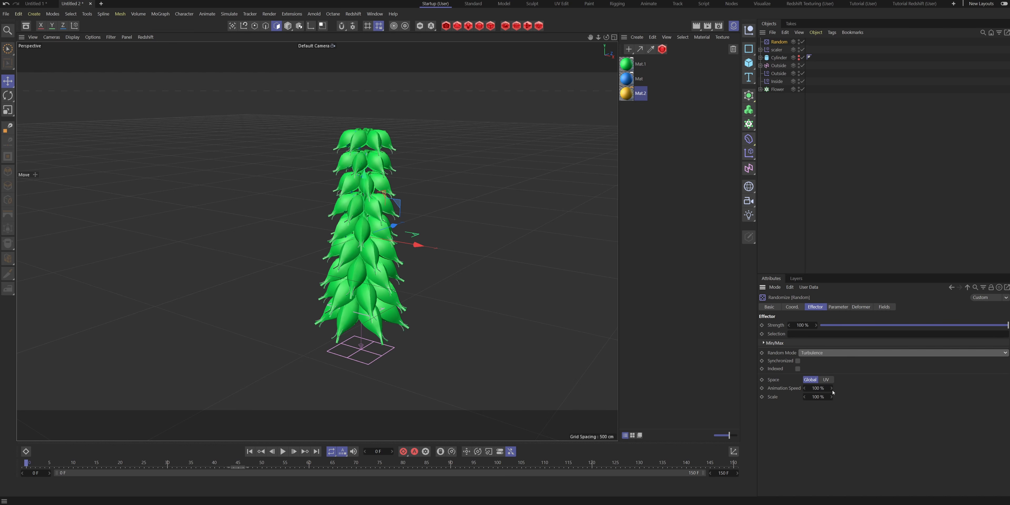
left_click(825, 389)
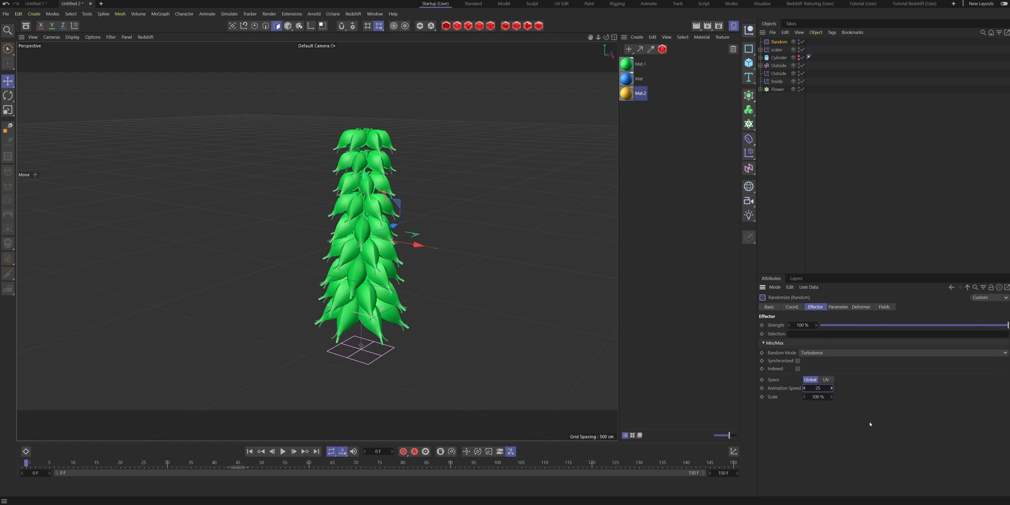
- Add the Random effector to the Flower cloner's effectors list below scaler
left_click(777, 89)
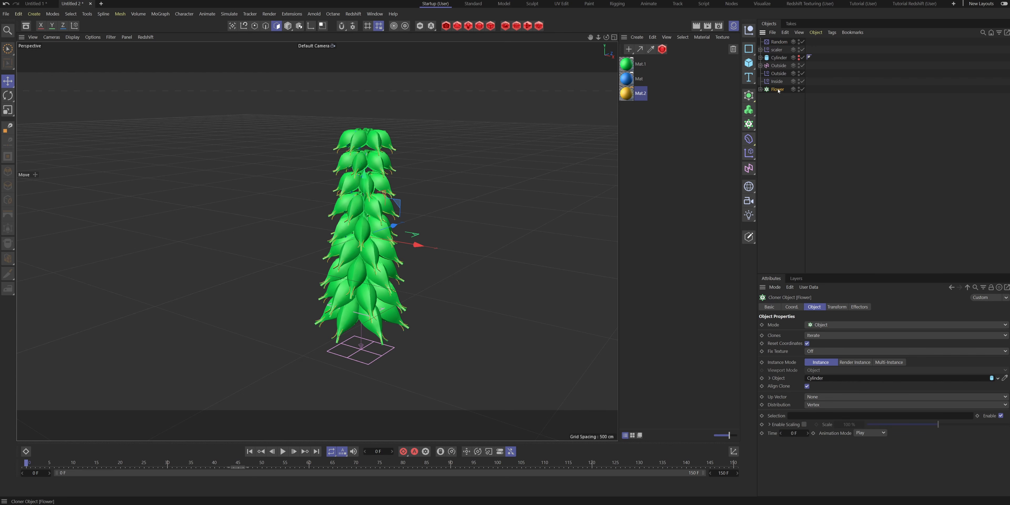
left_click(862, 307)
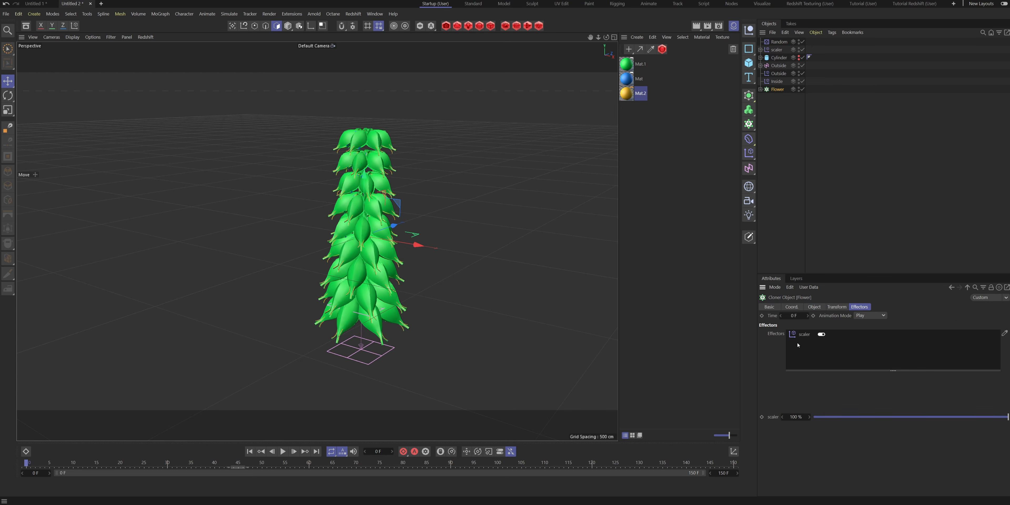
left_click_drag(778, 42, 788, 51)
left_click_drag(822, 351, 853, 351)
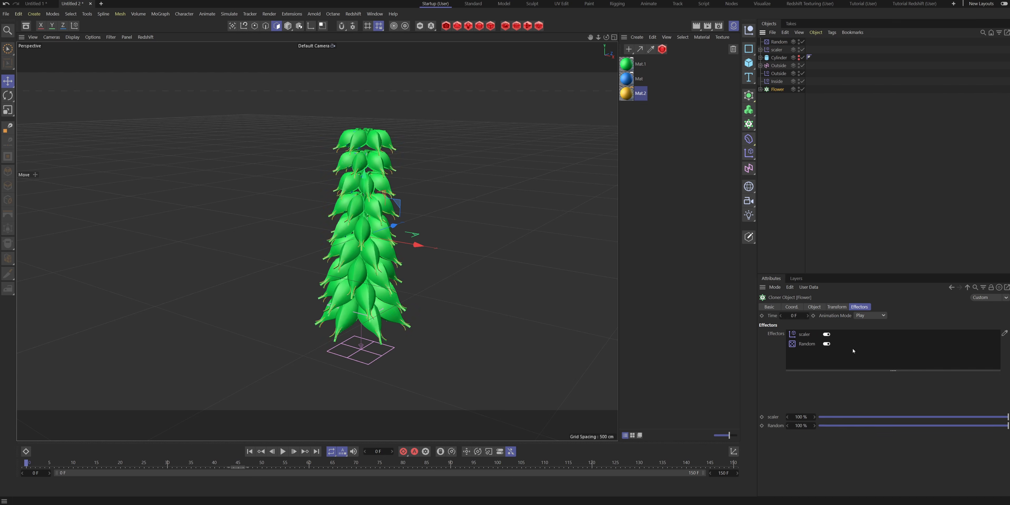
left_click(883, 246)
- Set the Random effector's Animation Speed to 50% while the animation plays
left_click(283, 451)
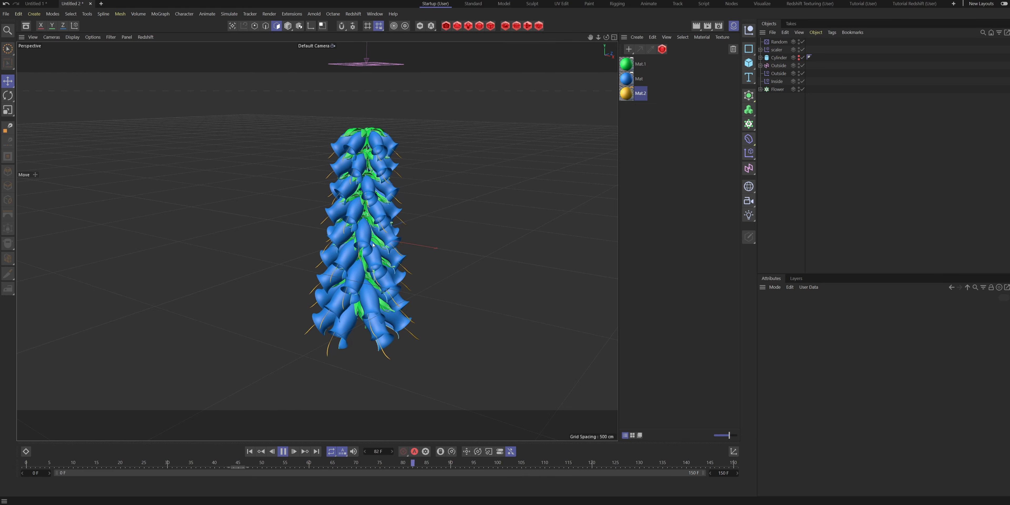
left_click_drag(345, 278, 379, 208, "alt")
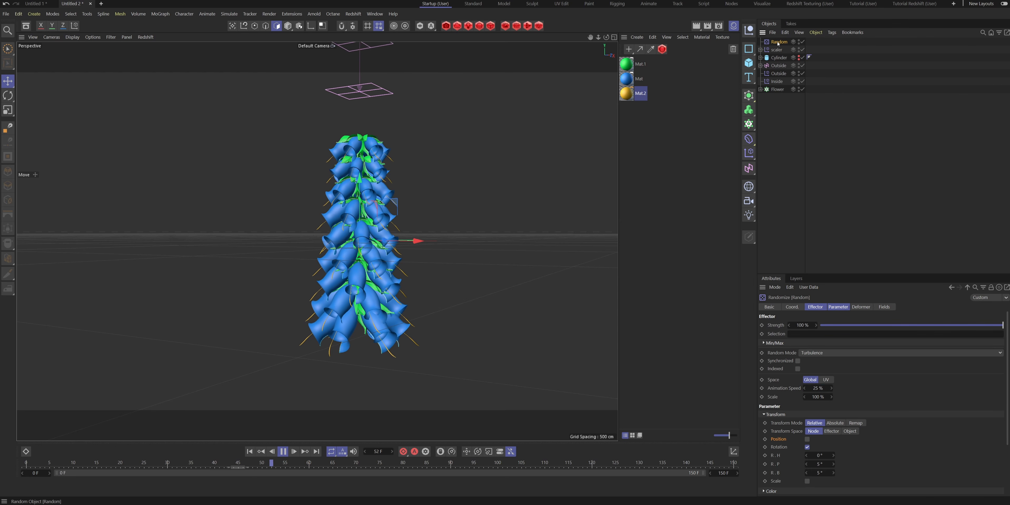
double_click(815, 388)
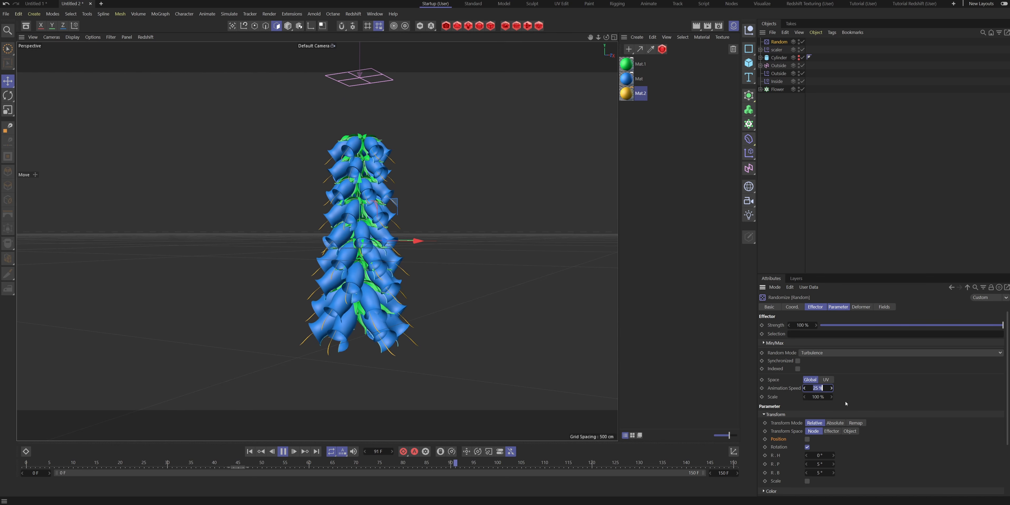
type("50")
key("Return")
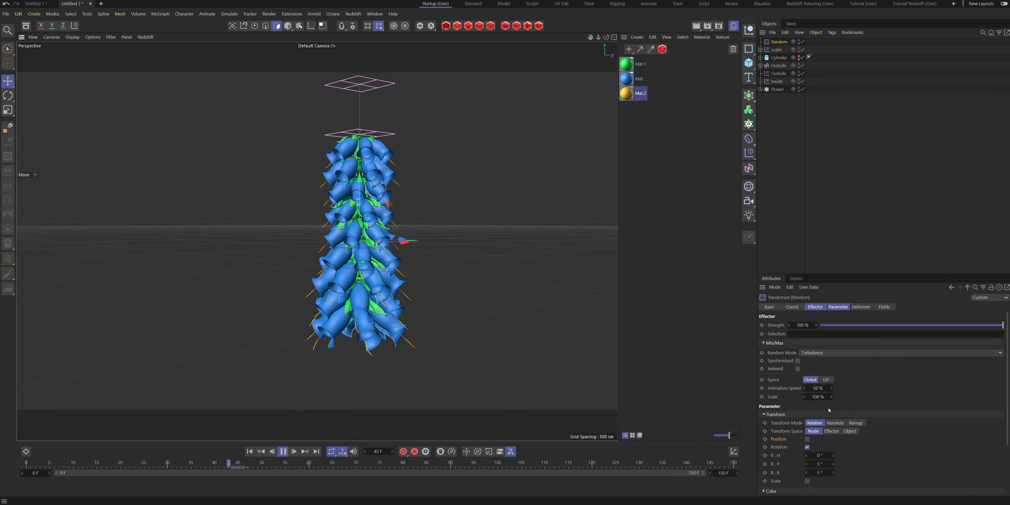
- Set the Random effector's turbulence Scale to 200% and its Animation Speed to 35%
double_click(818, 397)
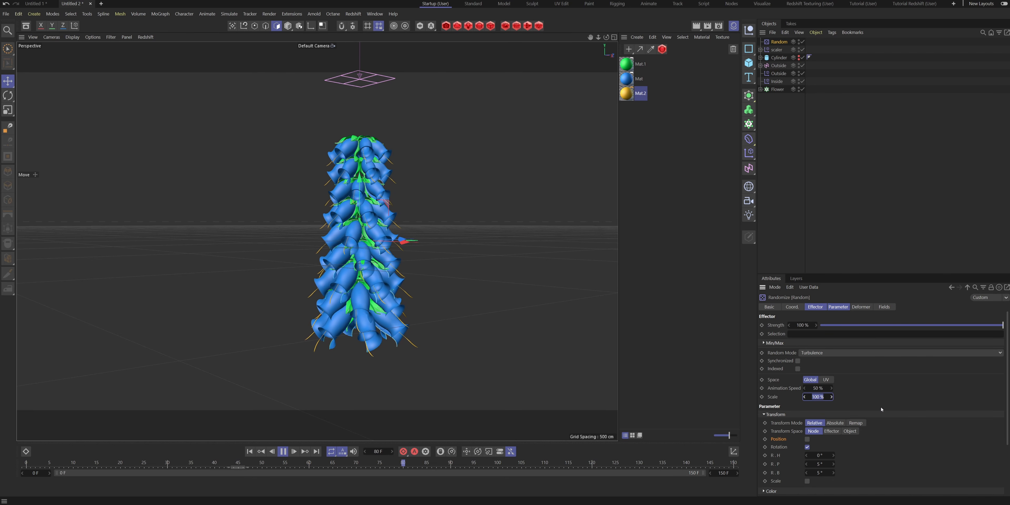
type("200")
key("Return")
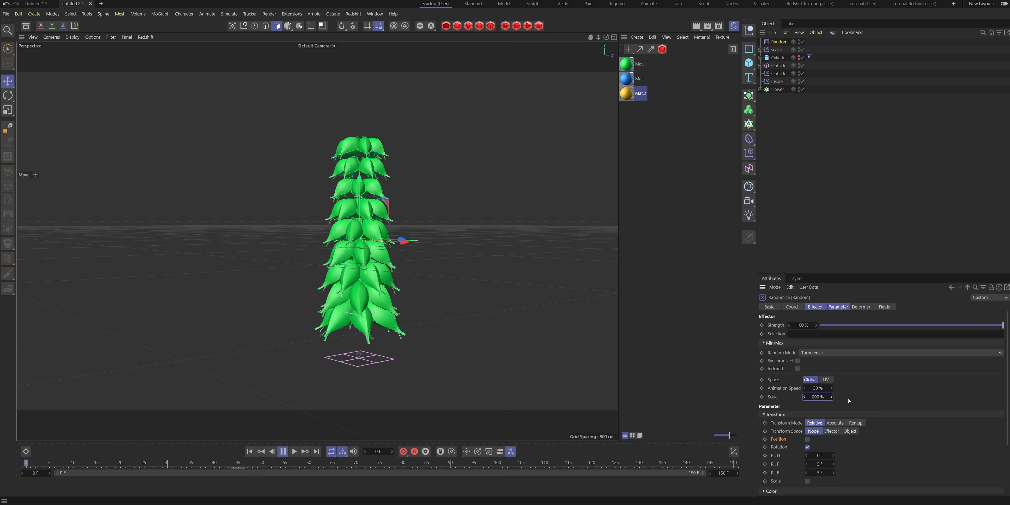
double_click(819, 388)
type("35")
key("Return")
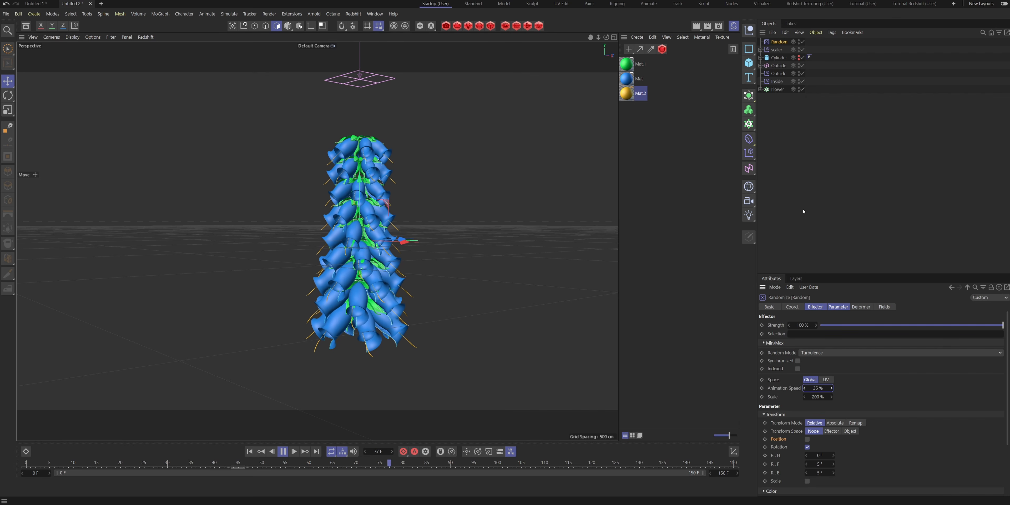
- Deselect all objects, limit the viewport display to Geometry Only, and play the flower animation
left_click(803, 211)
left_click_drag(541, 311, 398, 272, "alt")
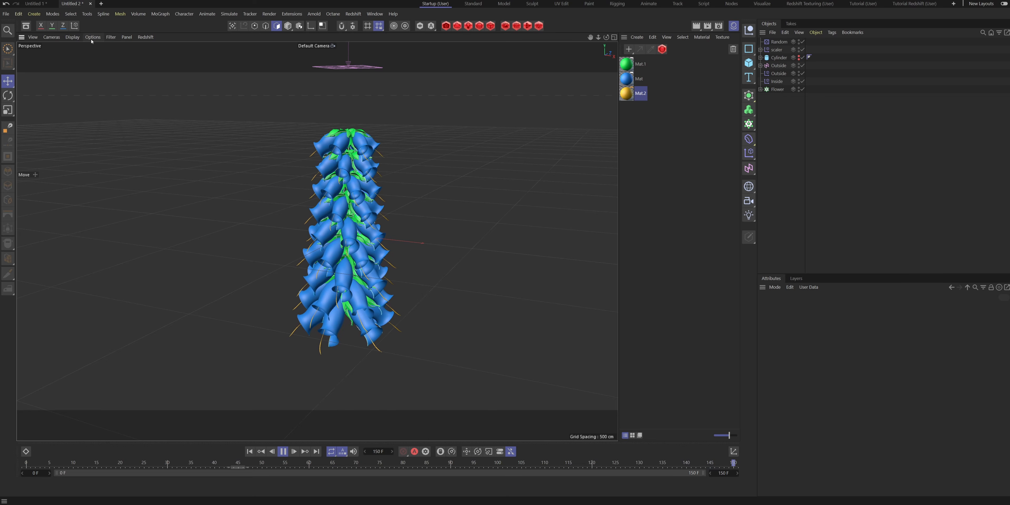
left_click(111, 37)
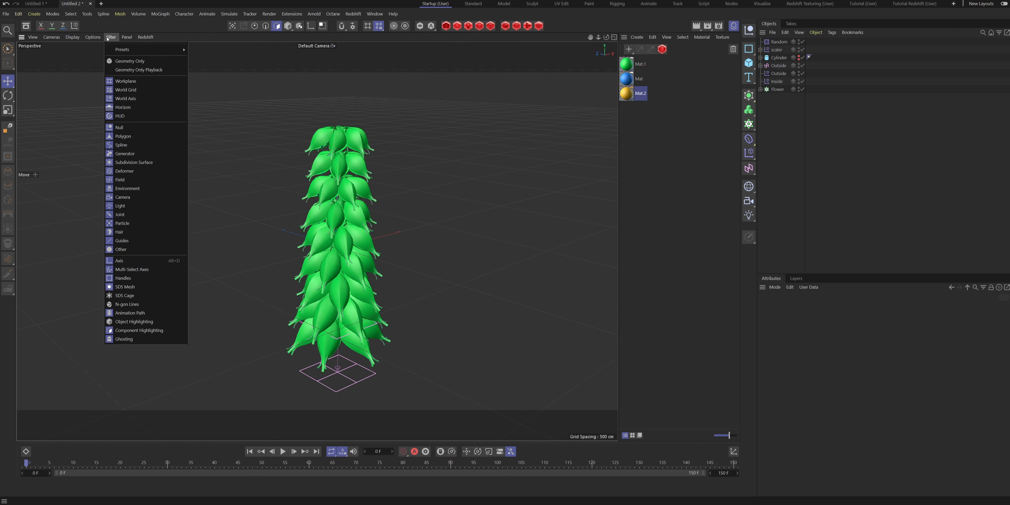
left_click(130, 61)
left_click(282, 451)
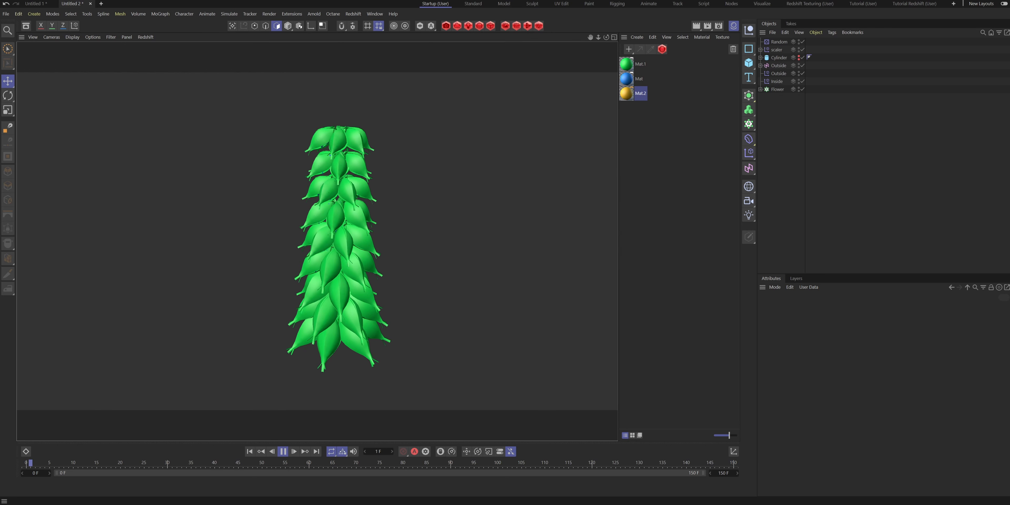